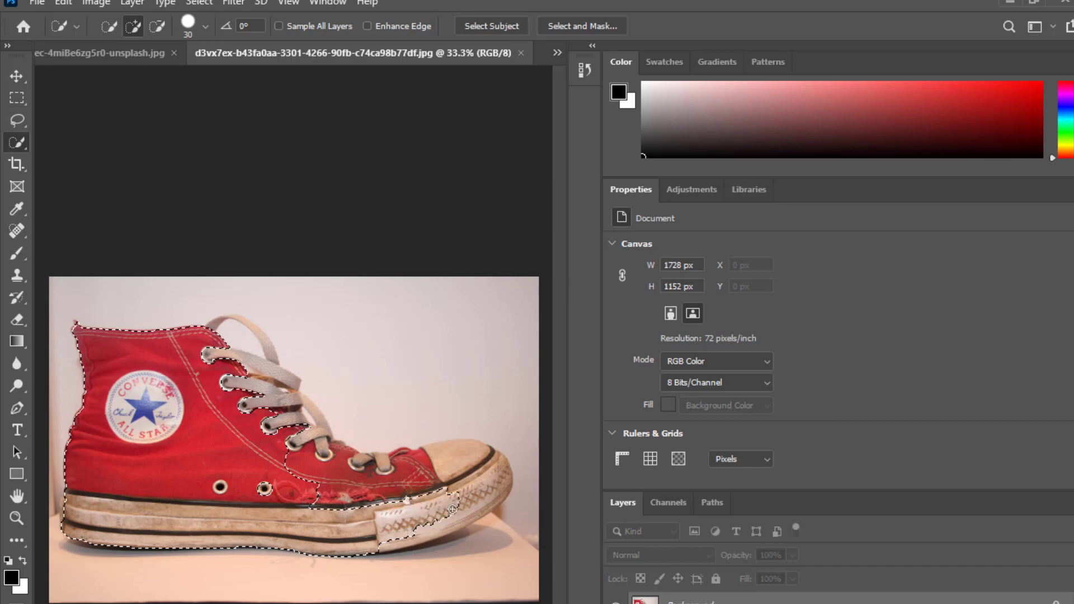
Extend the quick selection over the shoe's toe, front sole, laces and loop until the whole shoe is selected
drag(452, 510, 446, 522)
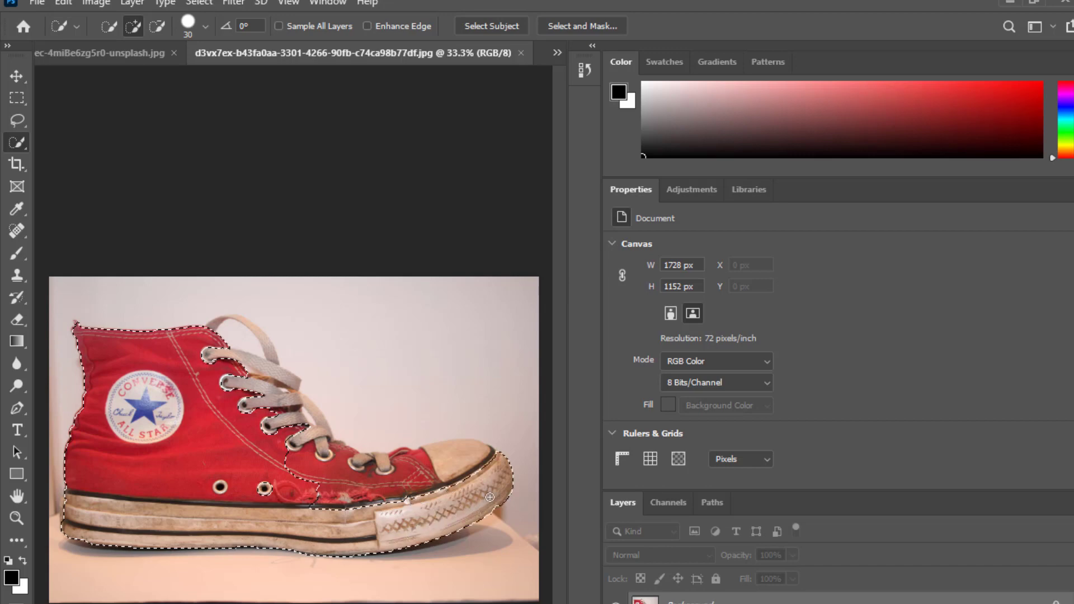
drag(471, 468, 403, 466)
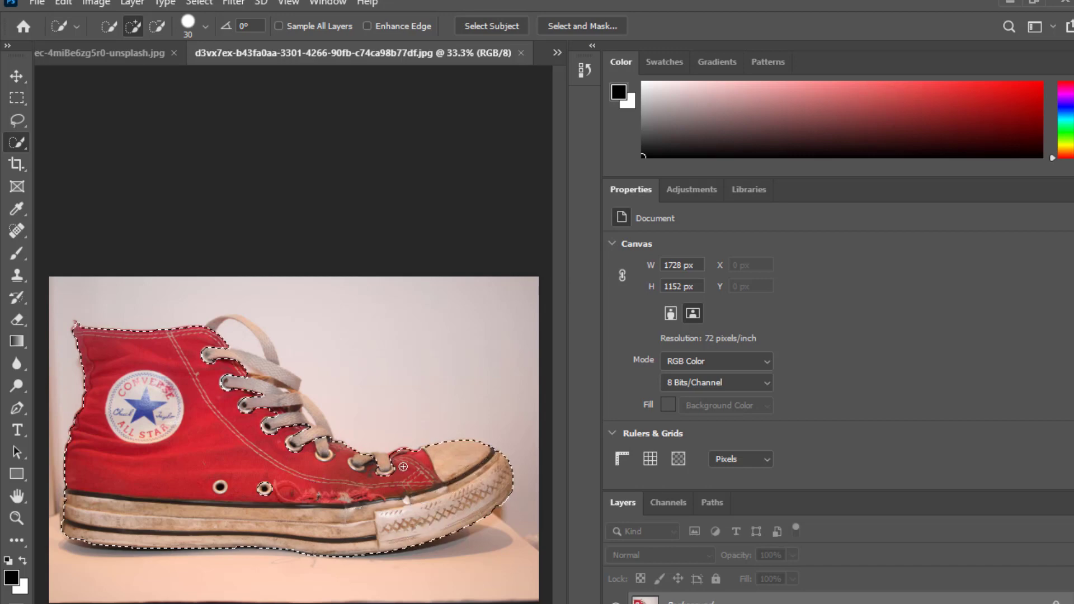
mouse_move(295, 442)
mouse_down()
mouse_move(264, 397)
mouse_move(288, 399)
mouse_move(255, 368)
mouse_move(271, 355)
mouse_move(234, 321)
mouse_up()
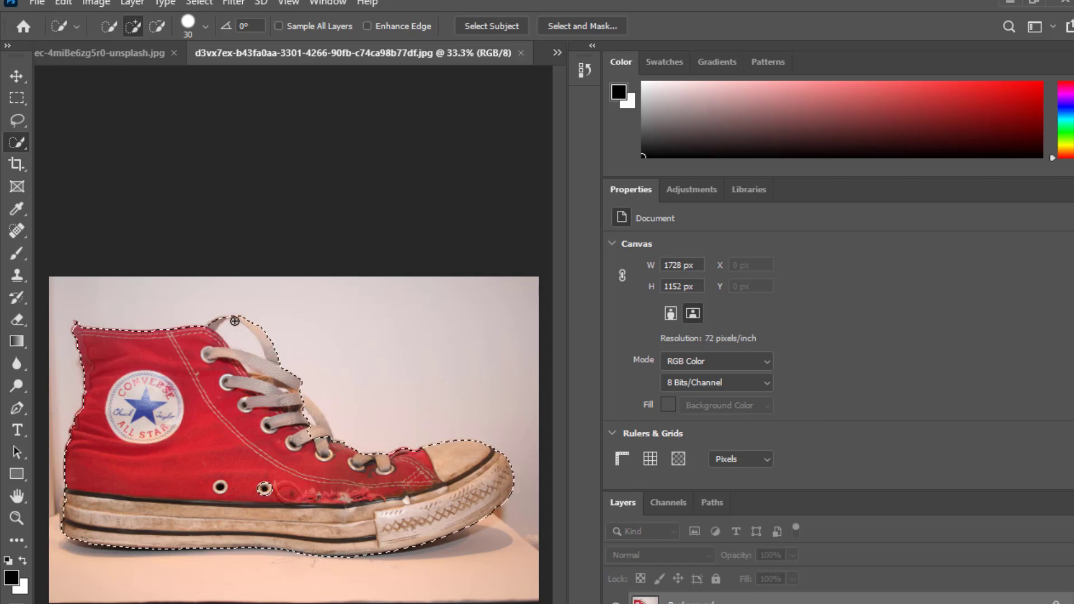
key(ctrl+plus)
mouse_move(366, 487)
mouse_down()
mouse_move(155, 482)
mouse_move(378, 482)
mouse_up()
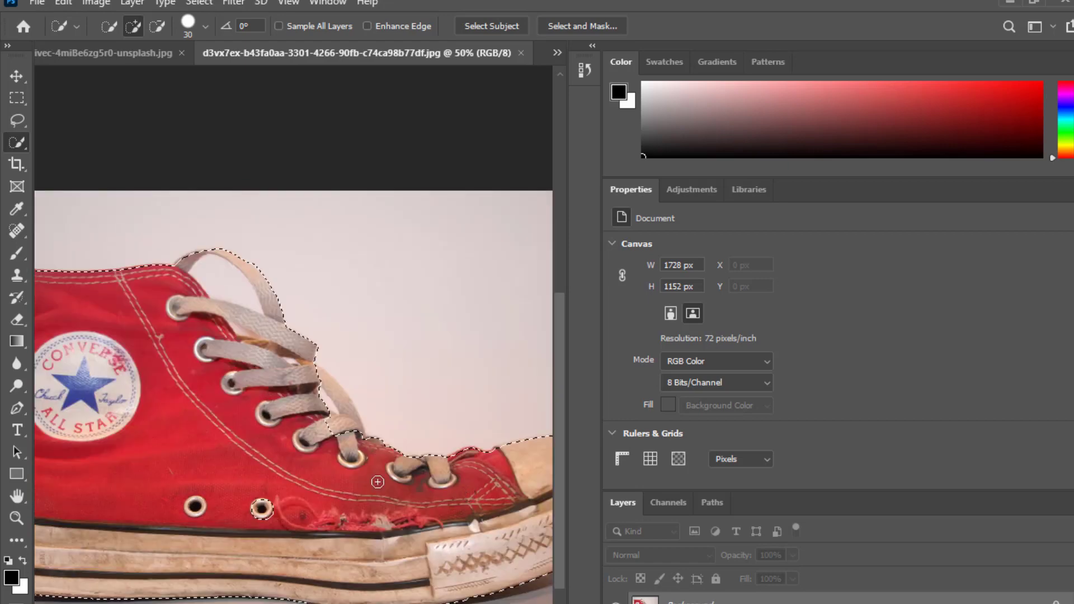
Copy the selected shoe to its own layer with the Background hidden, and move it onto the grass in the sunset meadow document
key(ctrl+j)
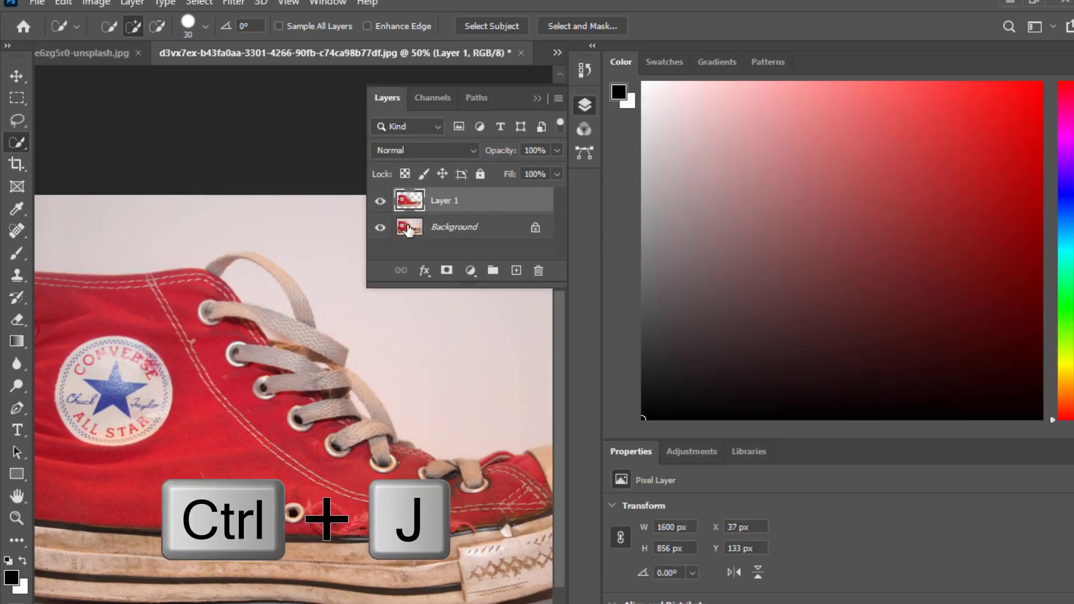
click(381, 228)
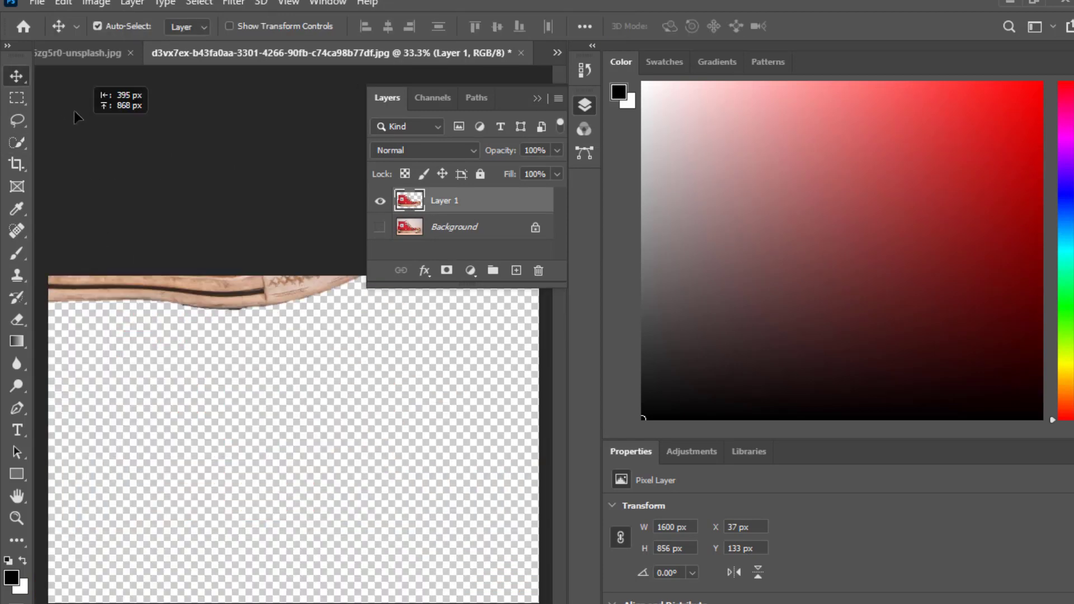
drag(74, 109, 110, 113)
drag(266, 540, 283, 557)
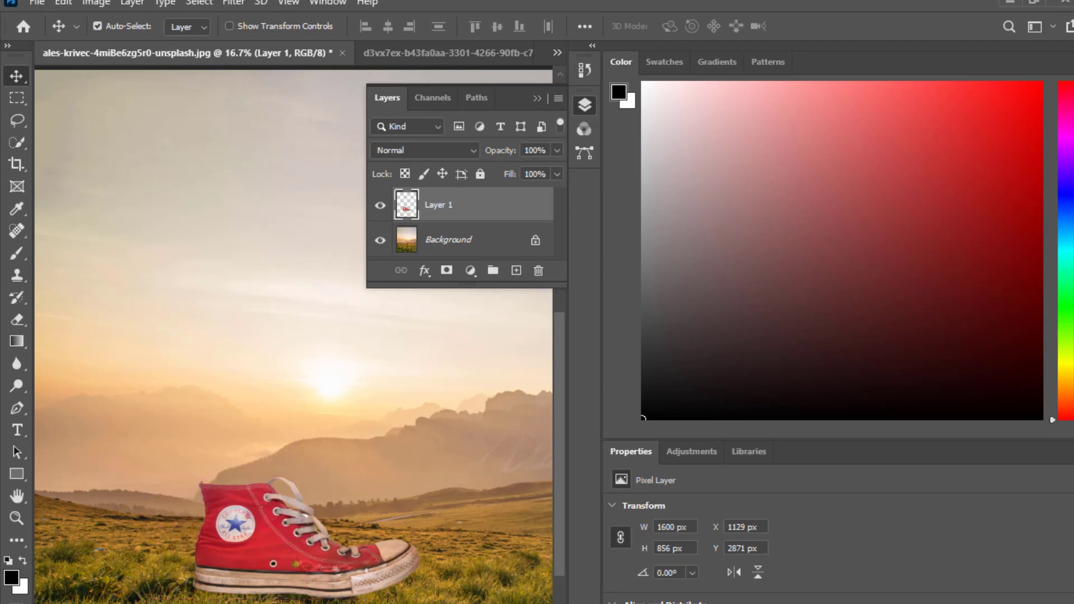
Scale the shoe layer proportionally to about 165% and position it centrally on the grass
key(ctrl+minus)
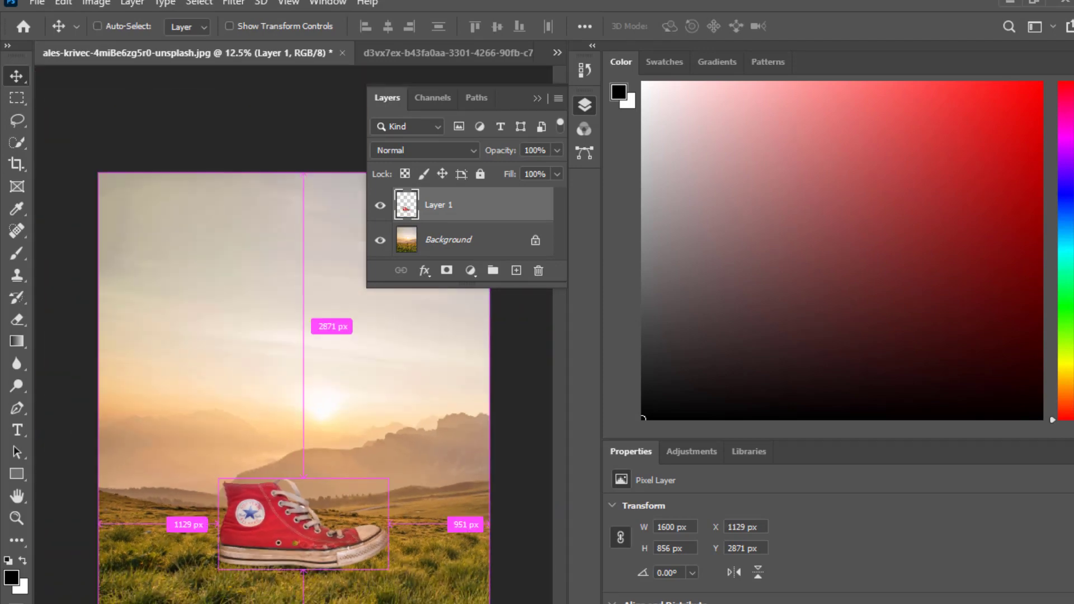
key(ctrl+t)
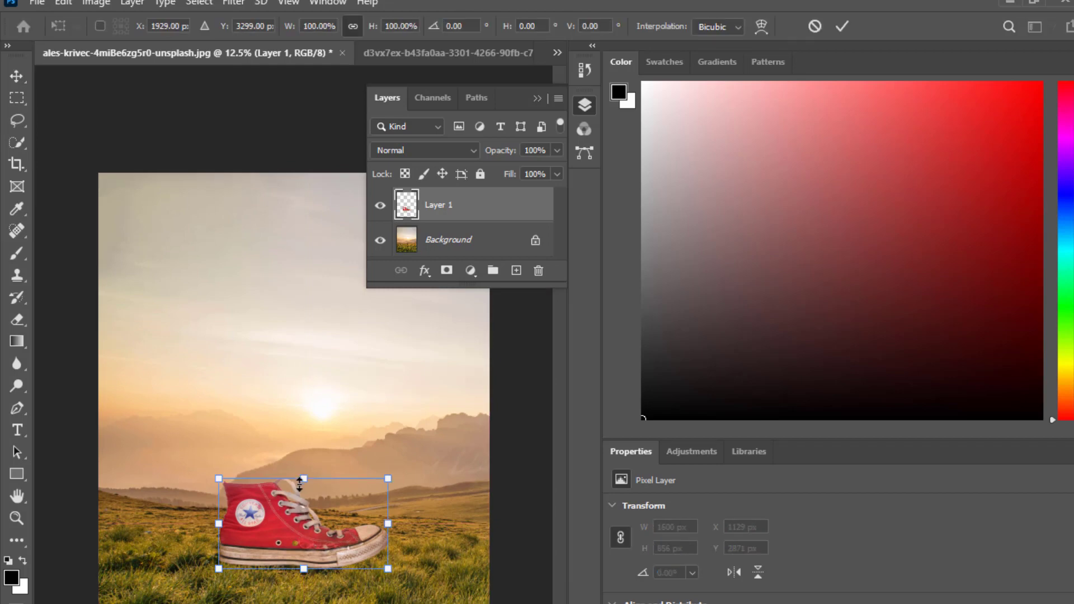
drag(302, 480, 295, 415)
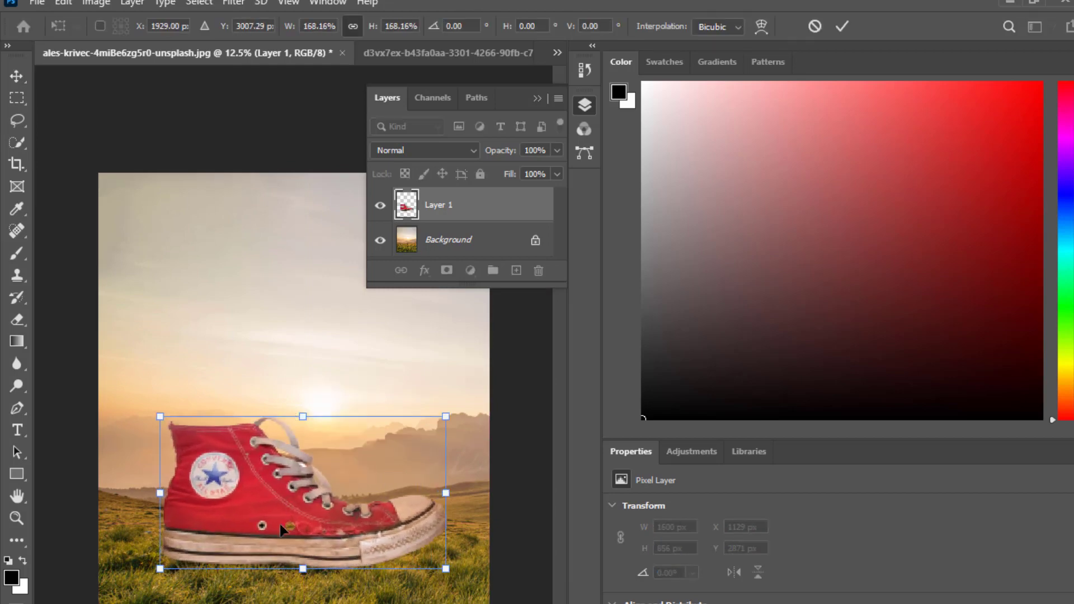
drag(279, 524, 279, 503)
drag(301, 394, 301, 414)
drag(285, 505, 287, 523)
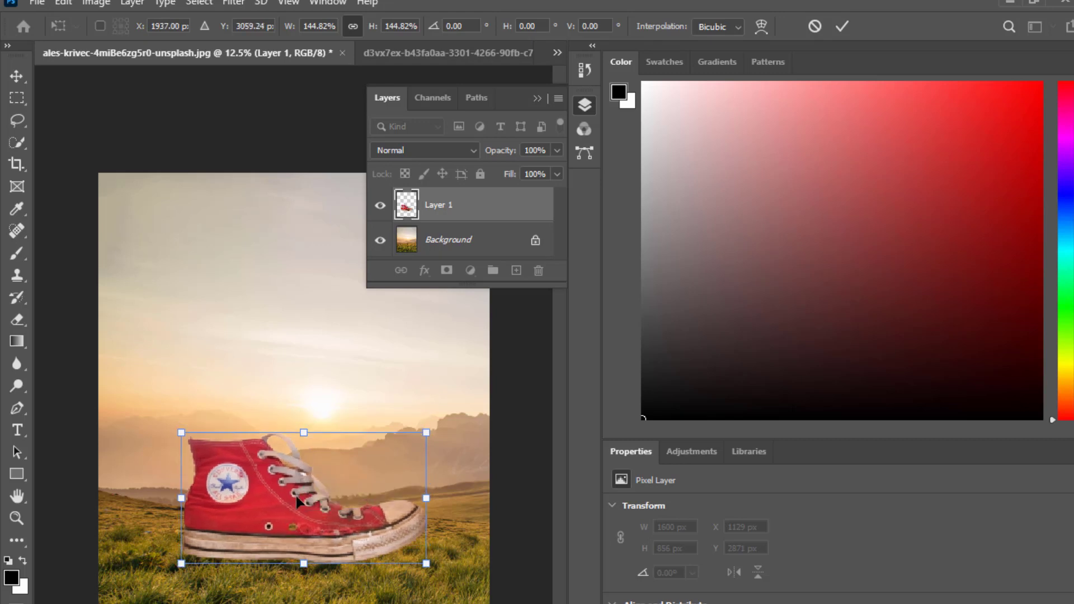
drag(307, 435, 306, 439)
drag(280, 501, 280, 506)
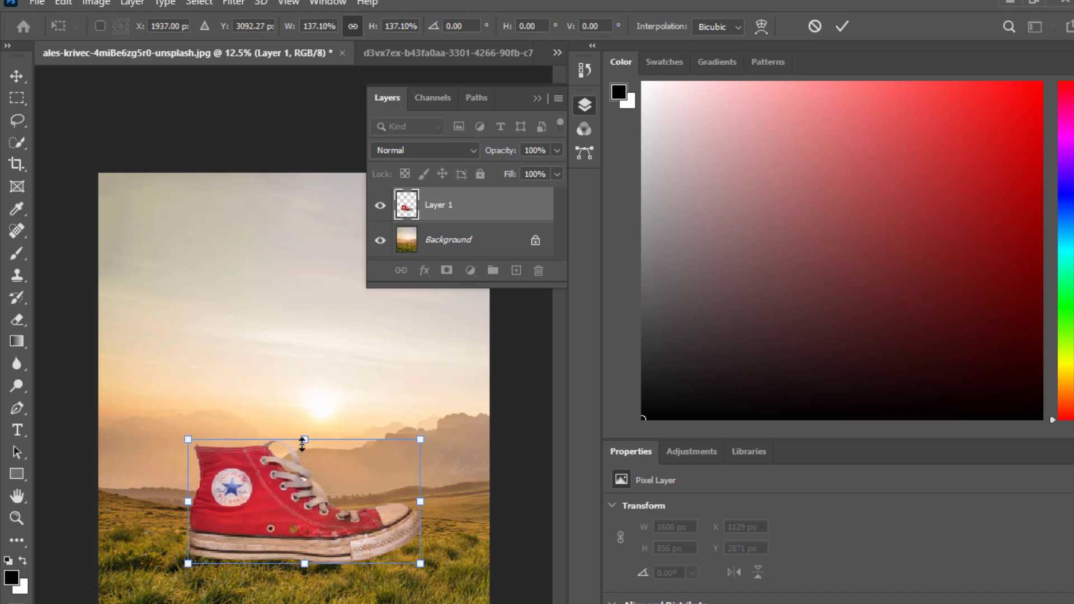
drag(304, 439, 307, 414)
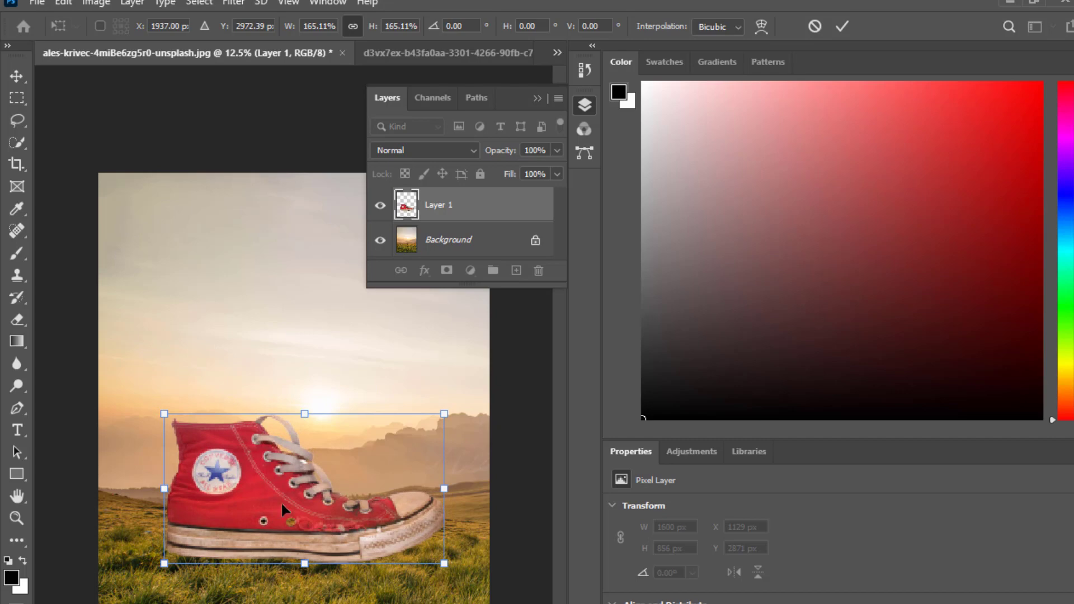
drag(281, 502, 271, 489)
click(17, 73)
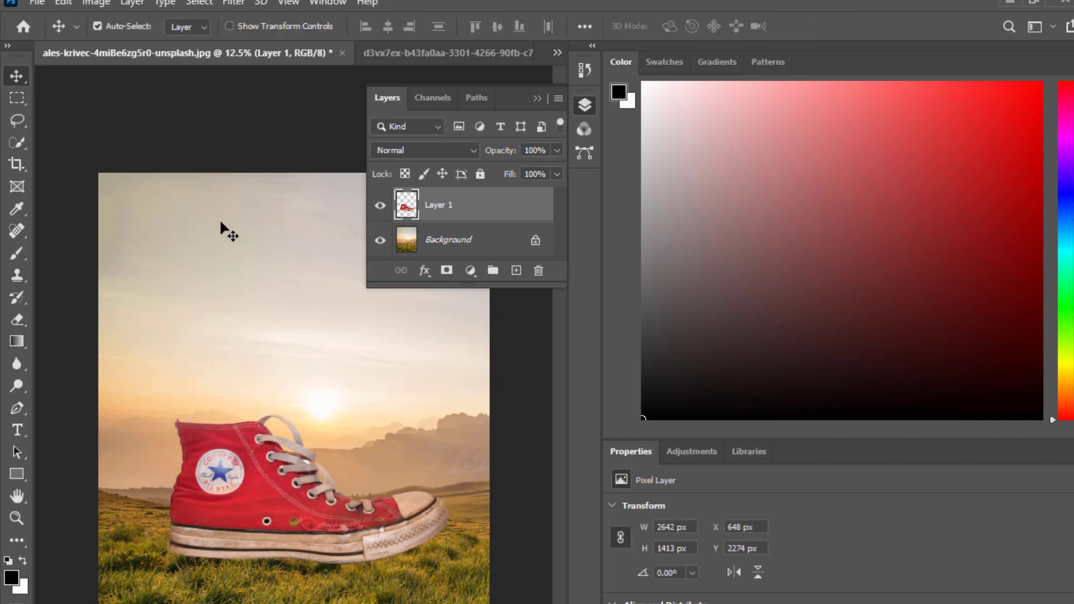
Activate the Brush tool and choose brush 2 from the Grass Photoshop Brushes 1 set
key(ctrl+plus)
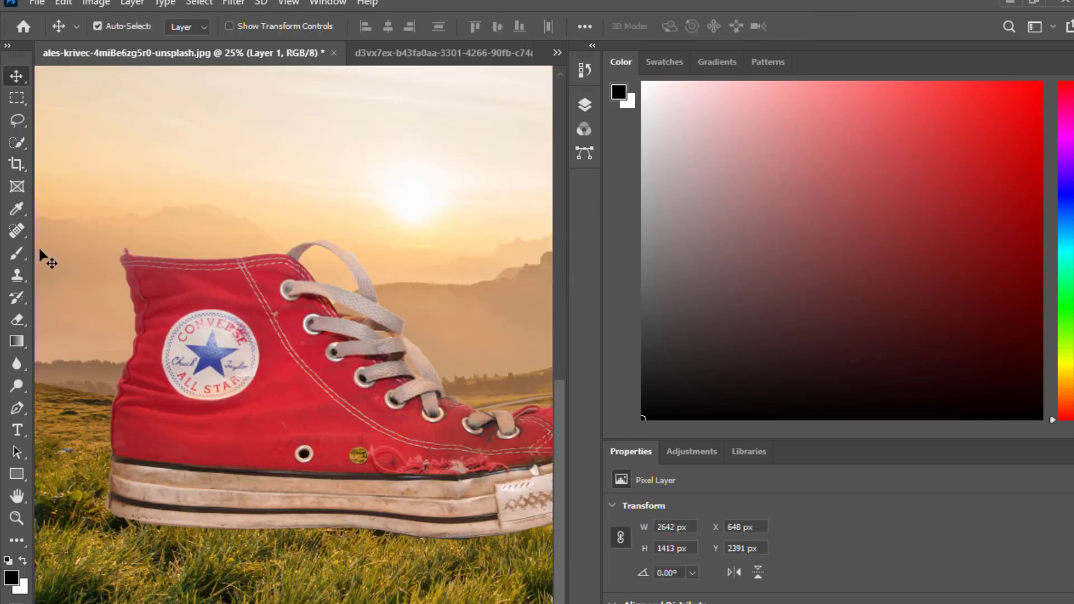
click(26, 250)
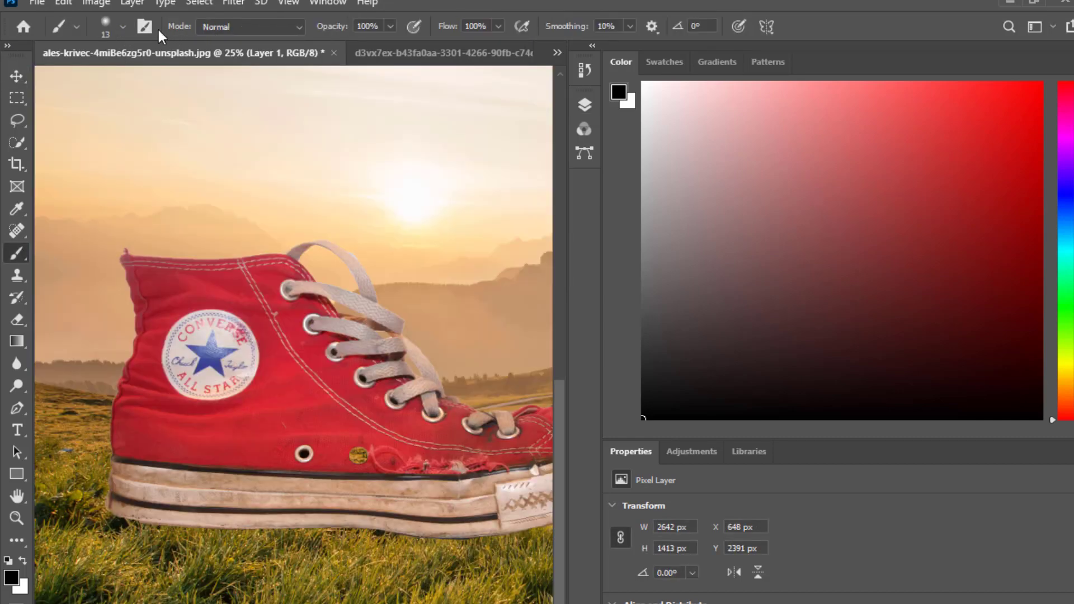
click(121, 29)
scroll(102, 233, down, 1)
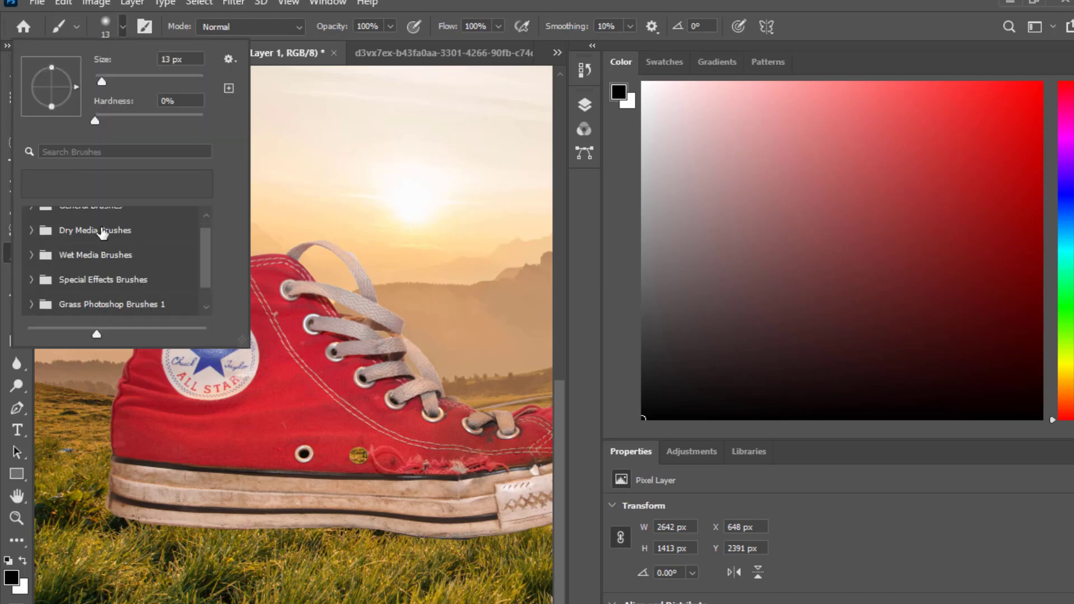
scroll(104, 274, down, 1)
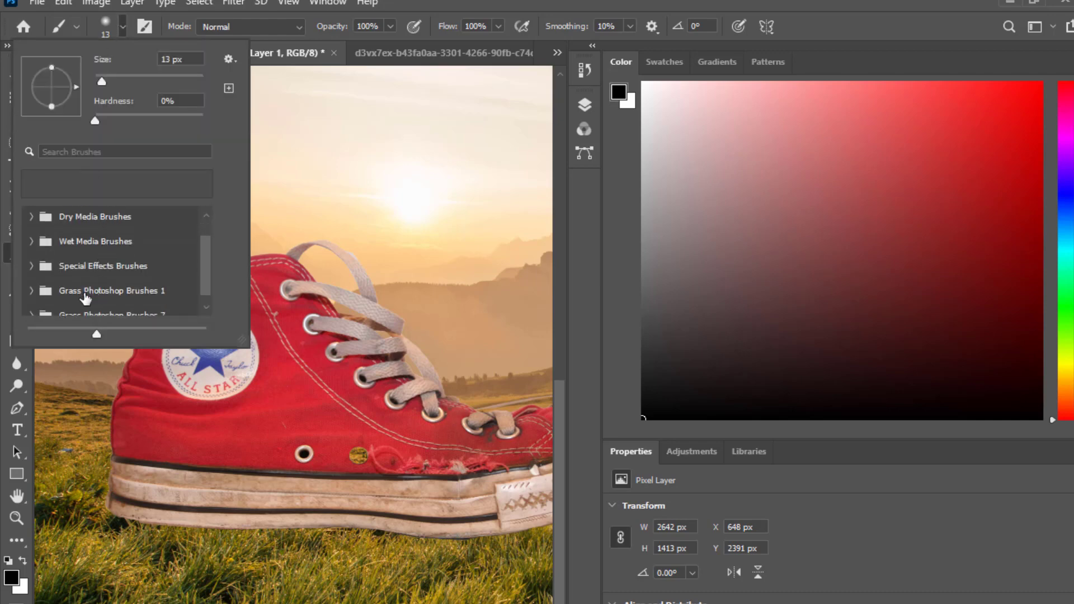
click(32, 290)
scroll(87, 293, down, 5)
click(89, 292)
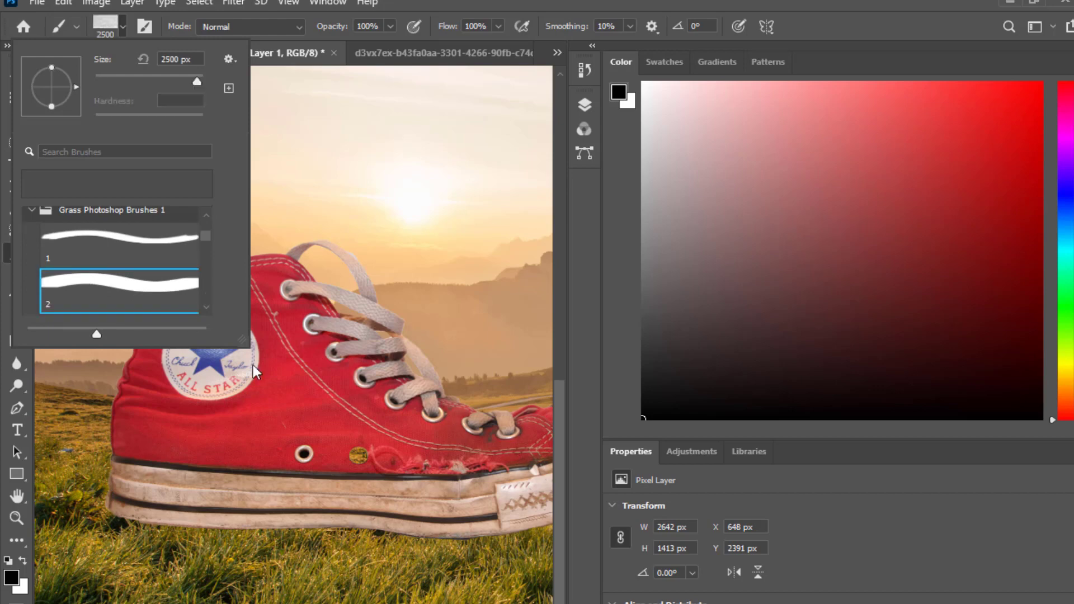
Switch to brush 1 from the Grass Photoshop Brushes 7 set
click(32, 208)
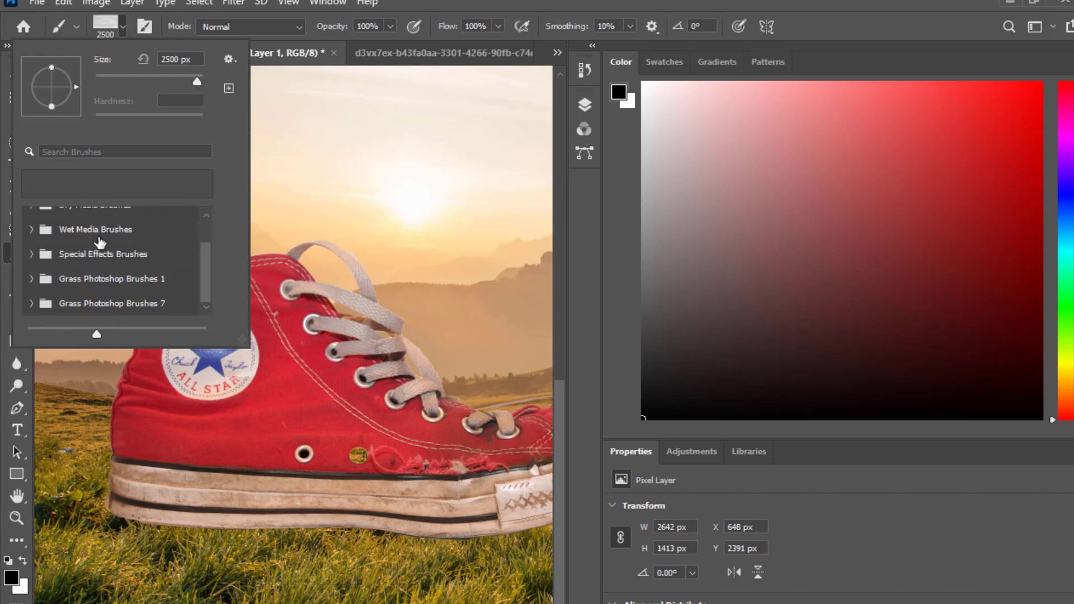
click(32, 303)
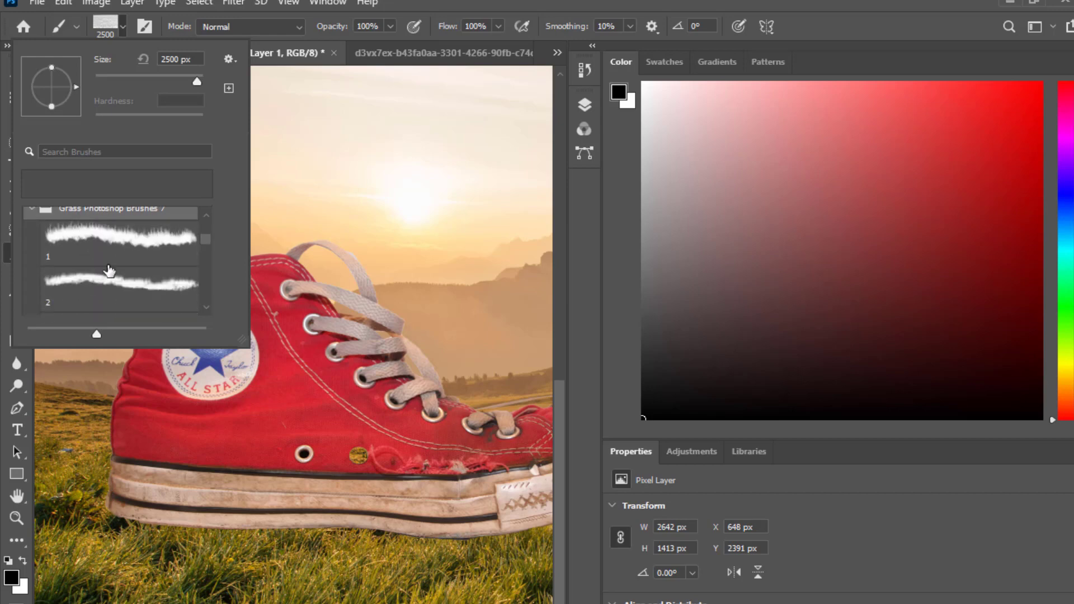
scroll(128, 271, down, 1)
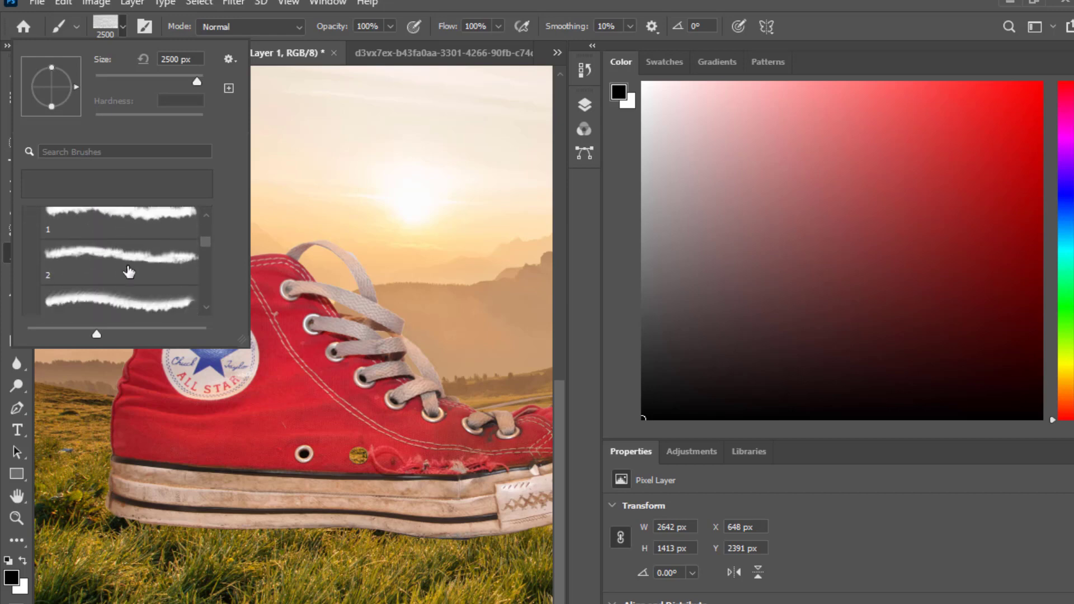
scroll(134, 263, up, 1)
click(133, 242)
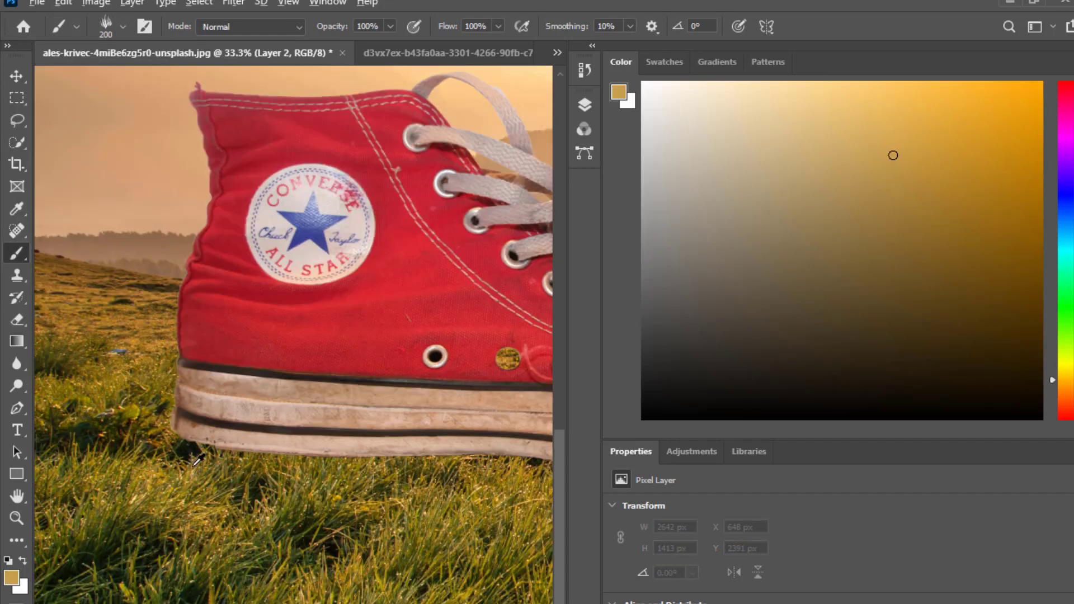
Sample a colour from the grass below the heel and stamp grass blades along the heel end of the sole
alt+click(208, 453)
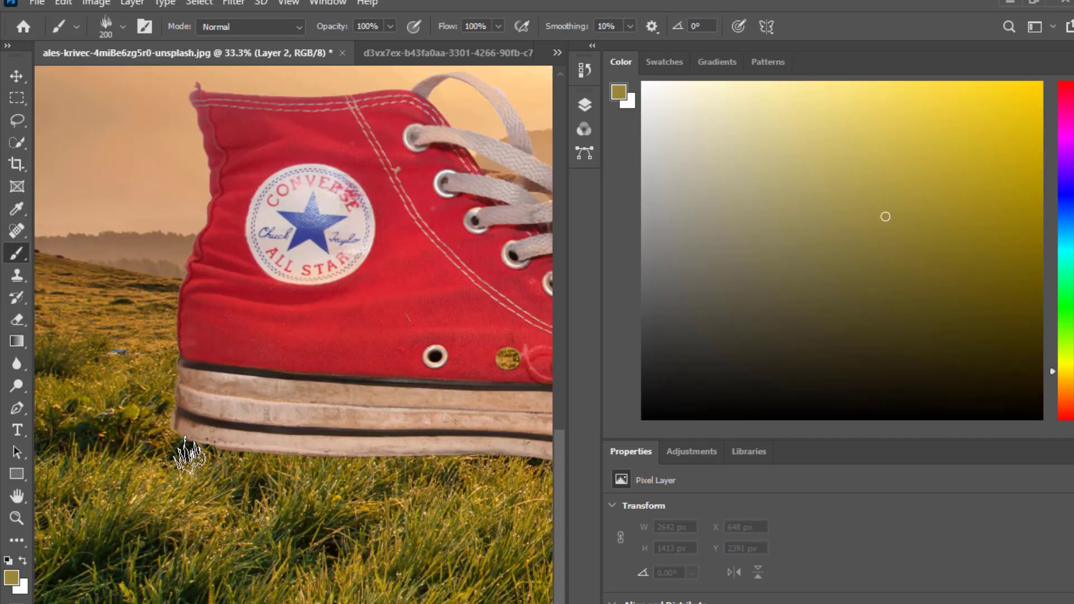
click(212, 454)
click(172, 440)
click(223, 458)
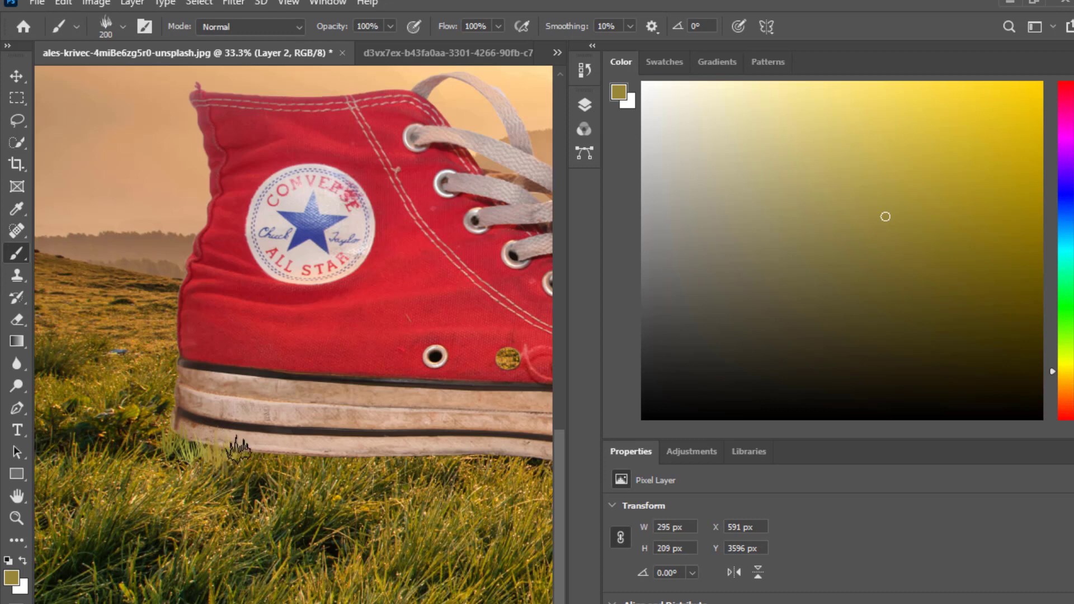
click(248, 457)
click(282, 454)
click(321, 464)
click(335, 459)
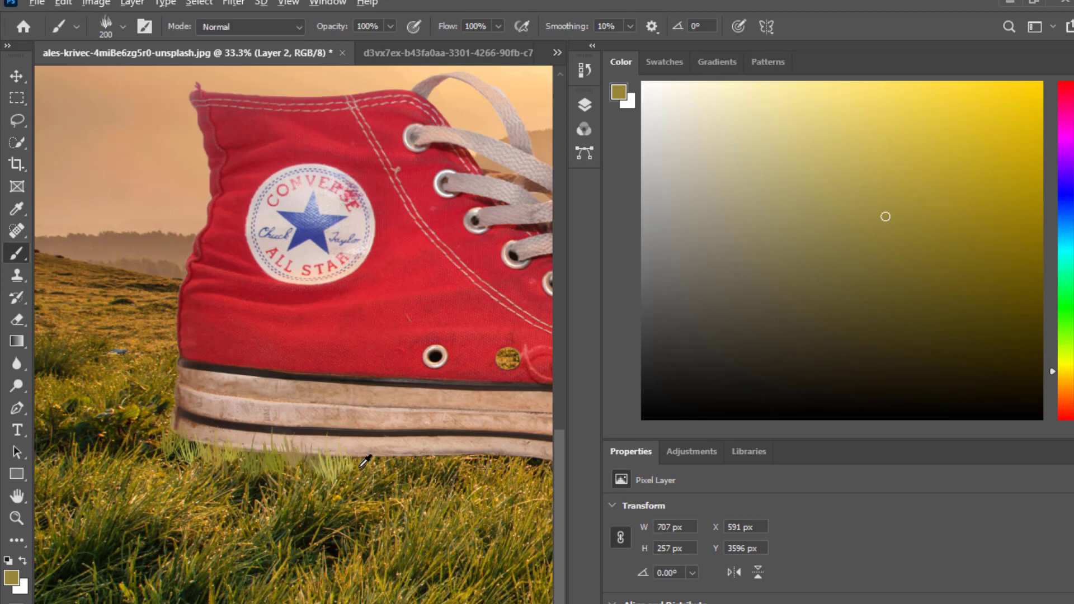
Sample a deeper golden grass colour and stamp blades along the next section of the sole's lower edge
alt+click(358, 469)
click(359, 468)
click(405, 460)
click(431, 460)
click(450, 458)
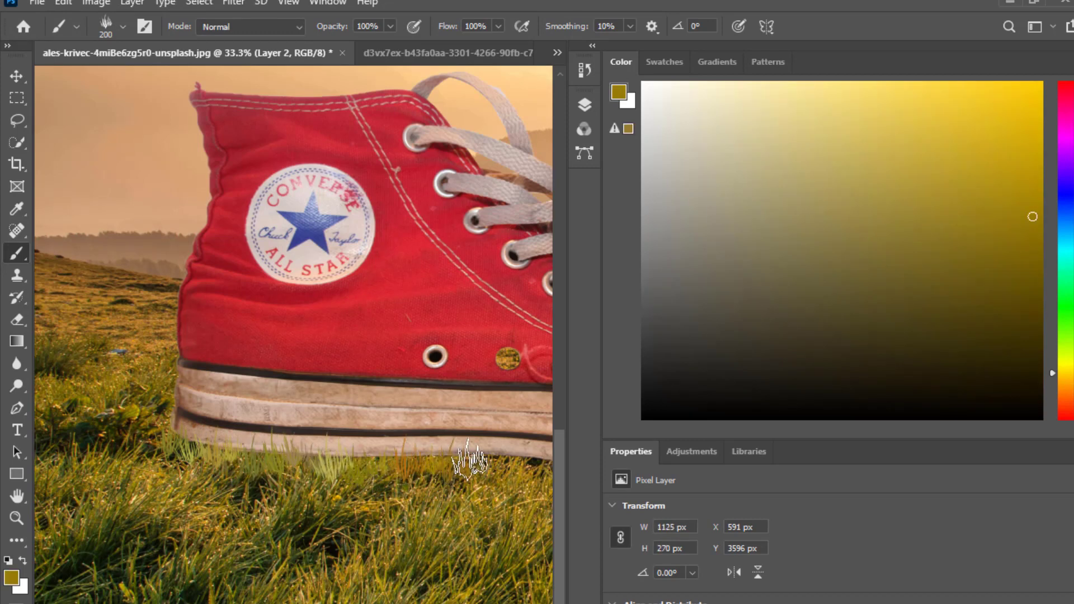
Stamp more grass blades along the middle of the sole up to the stitched toe patch
drag(491, 506, 351, 504)
click(391, 460)
click(409, 471)
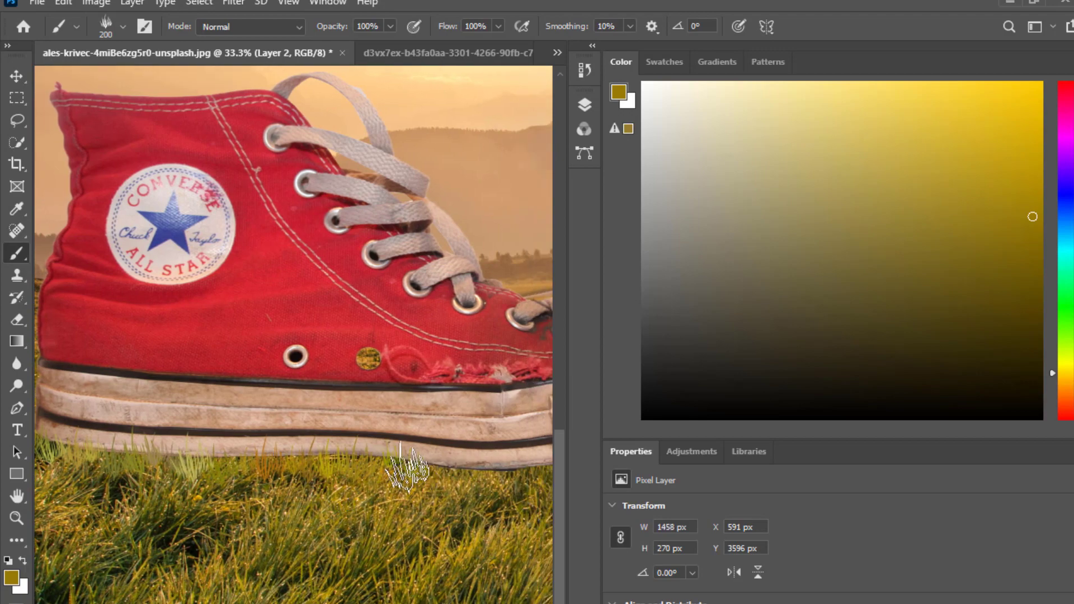
click(399, 473)
click(440, 468)
click(470, 468)
click(499, 468)
drag(486, 517, 334, 518)
click(369, 471)
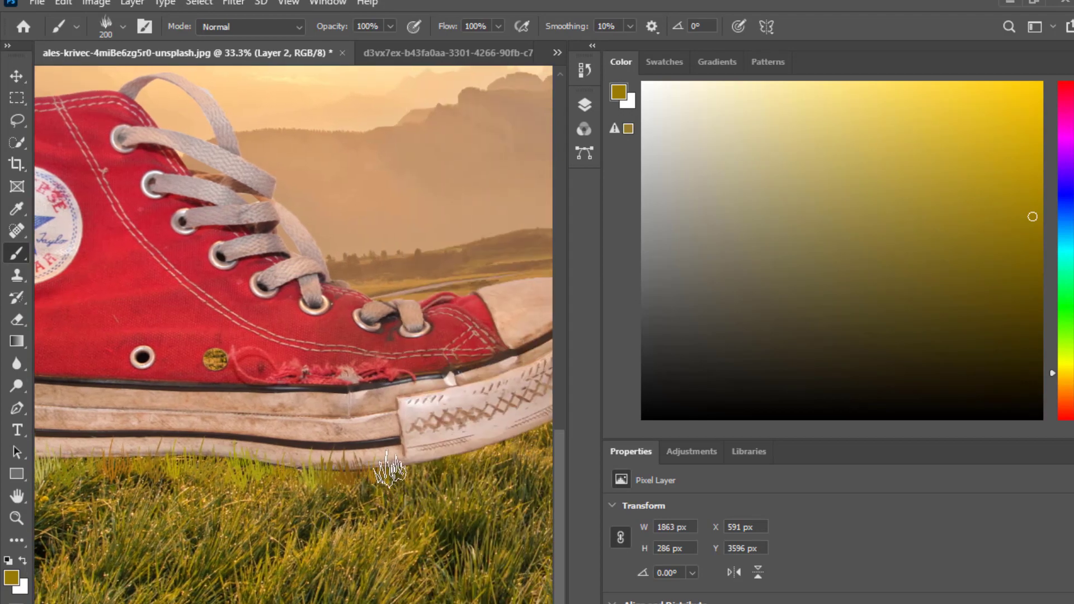
click(393, 470)
click(441, 463)
click(420, 461)
Stamp grass blades along the curved underside of the toe up to the shoe's tip
drag(452, 497, 327, 516)
click(394, 458)
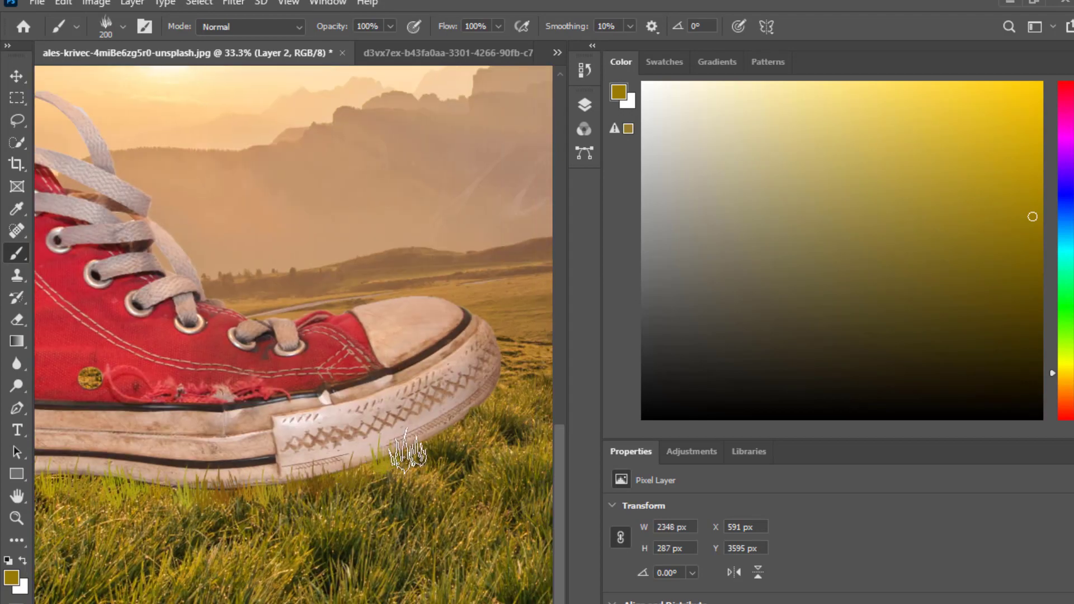
click(411, 454)
click(433, 443)
click(470, 416)
click(498, 391)
drag(129, 553, 425, 562)
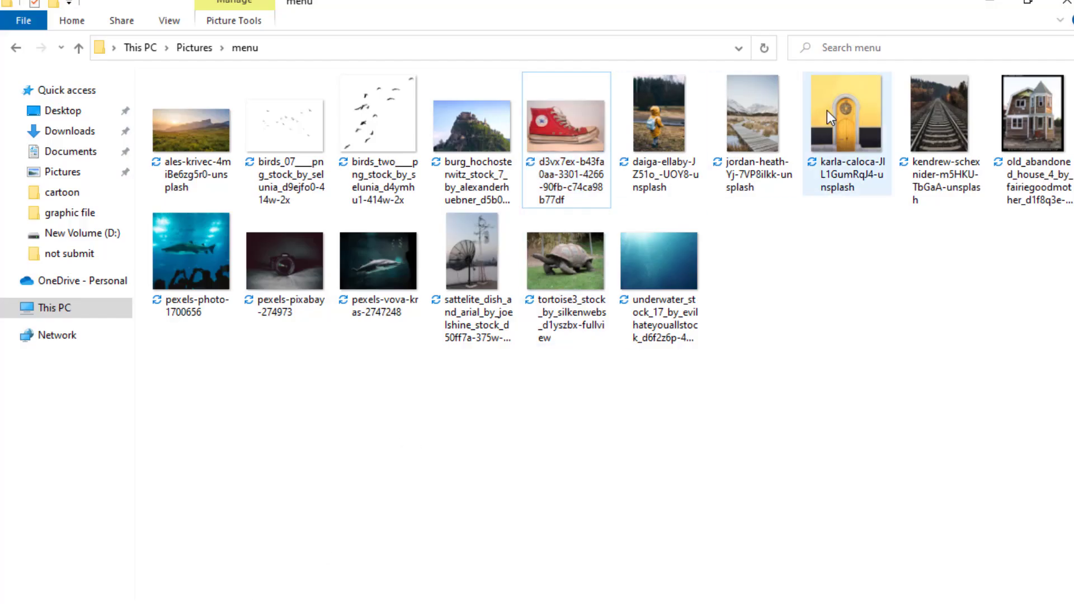
Place the yellow arched door photo from the menu pictures folder into the sunset document
click(827, 111)
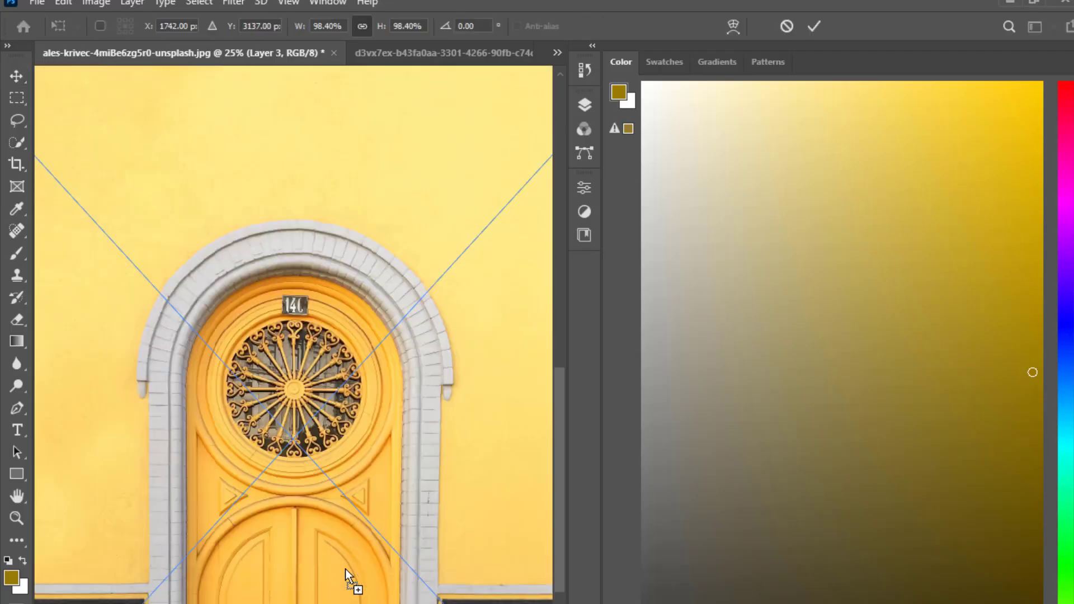
drag(352, 580, 395, 566)
key(Return)
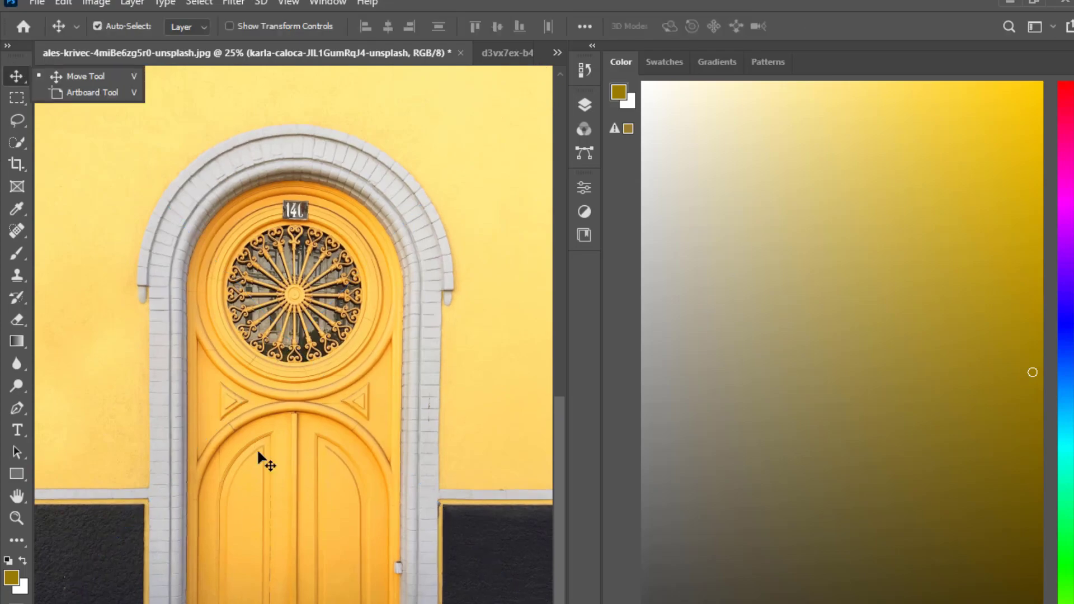
Start a Pen path along the door's outer grey frame, following its left side and the lower-left curve of the arch
click(17, 408)
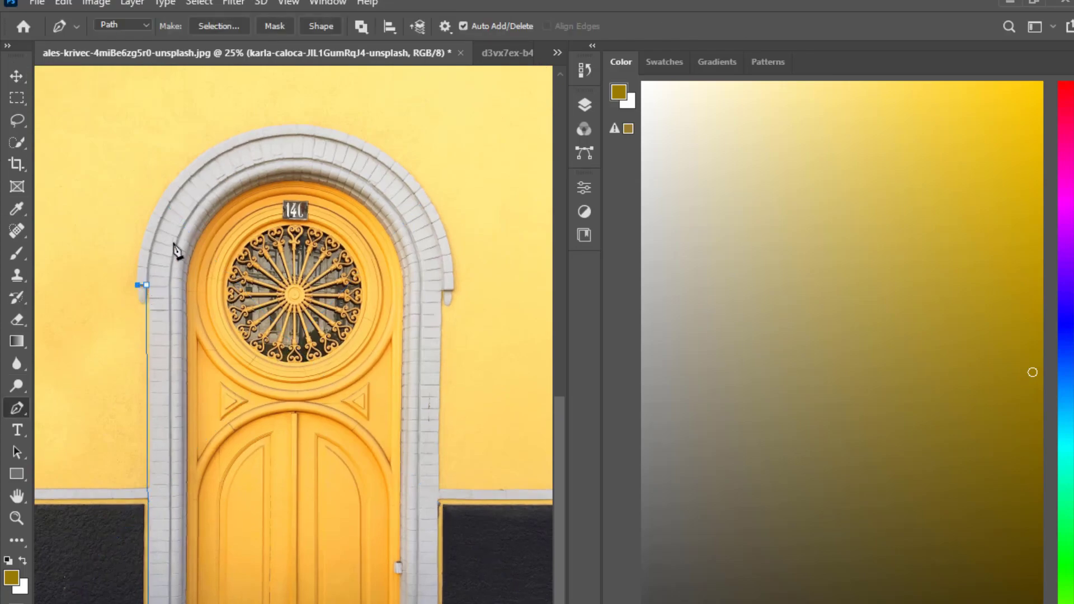
key(ctrl+plus)
key(ctrl+plus)
key(ctrl+plus)
drag(174, 245, 311, 596)
drag(267, 499, 285, 441)
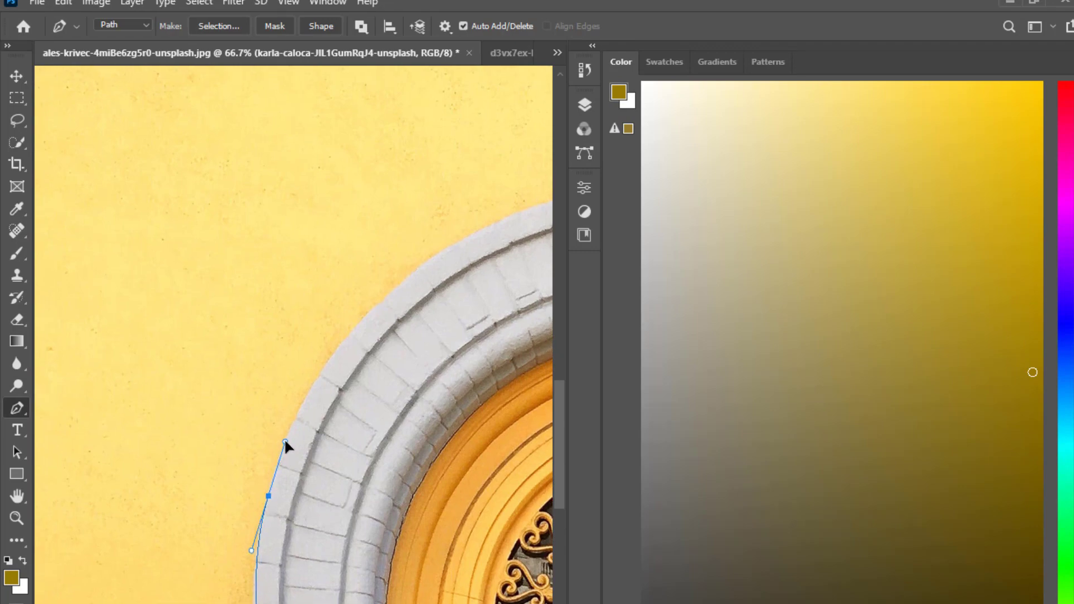
drag(373, 352, 267, 468)
drag(269, 422, 313, 385)
Continue the path over the crown of the grey arch and around its right-hand curve
drag(423, 361, 273, 427)
drag(324, 373, 393, 364)
drag(483, 430, 277, 449)
drag(377, 422, 472, 448)
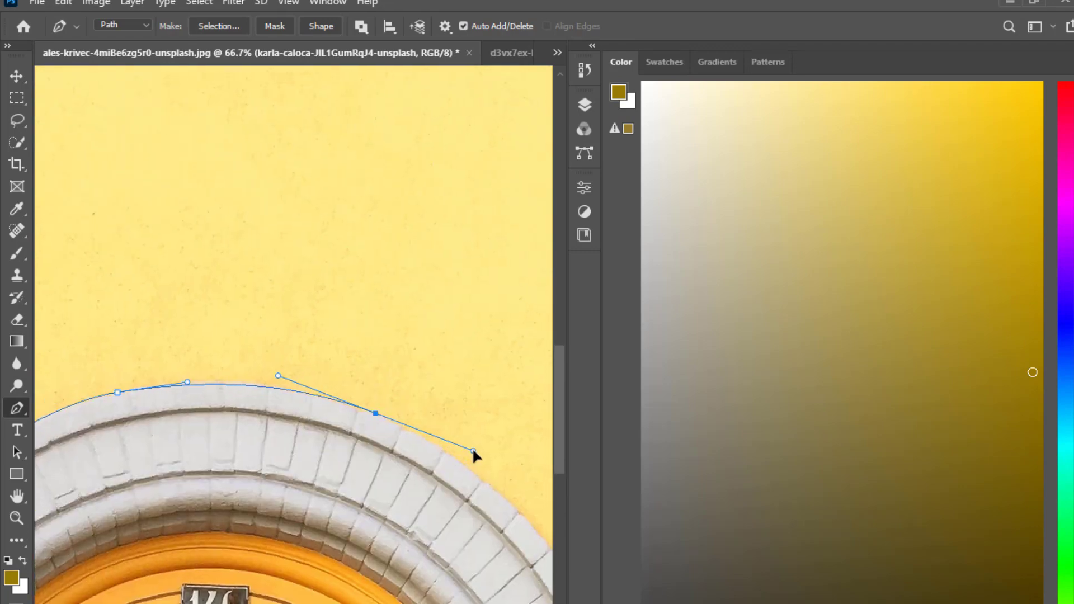
drag(447, 522, 191, 372)
drag(275, 385, 305, 427)
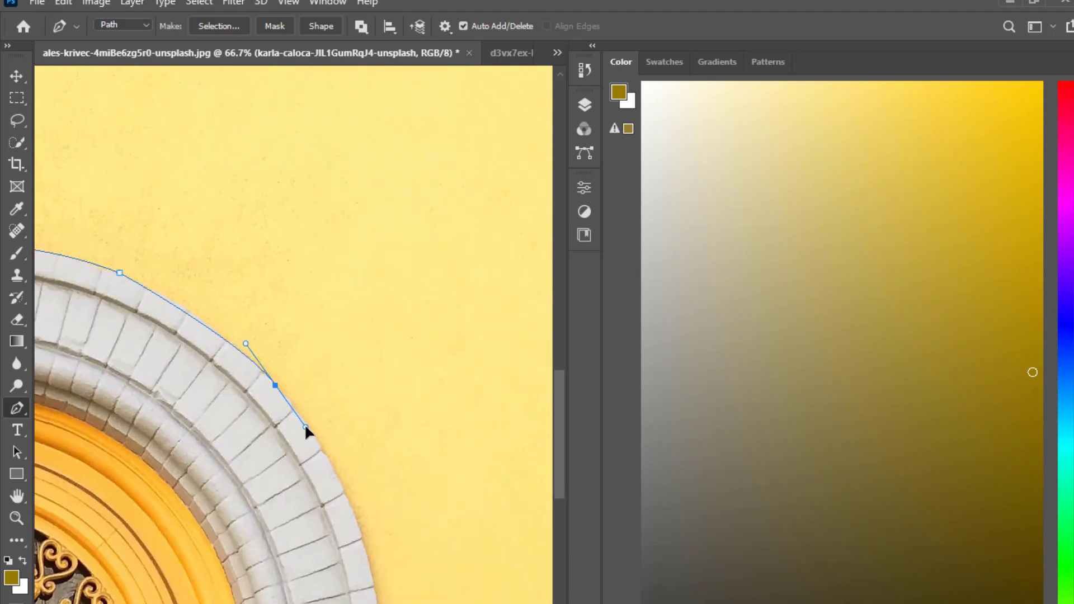
drag(346, 500, 355, 527)
Trace the frame's right side down to the base, close the path around the door and load it as a selection
drag(379, 603, 249, 112)
drag(278, 484, 336, 122)
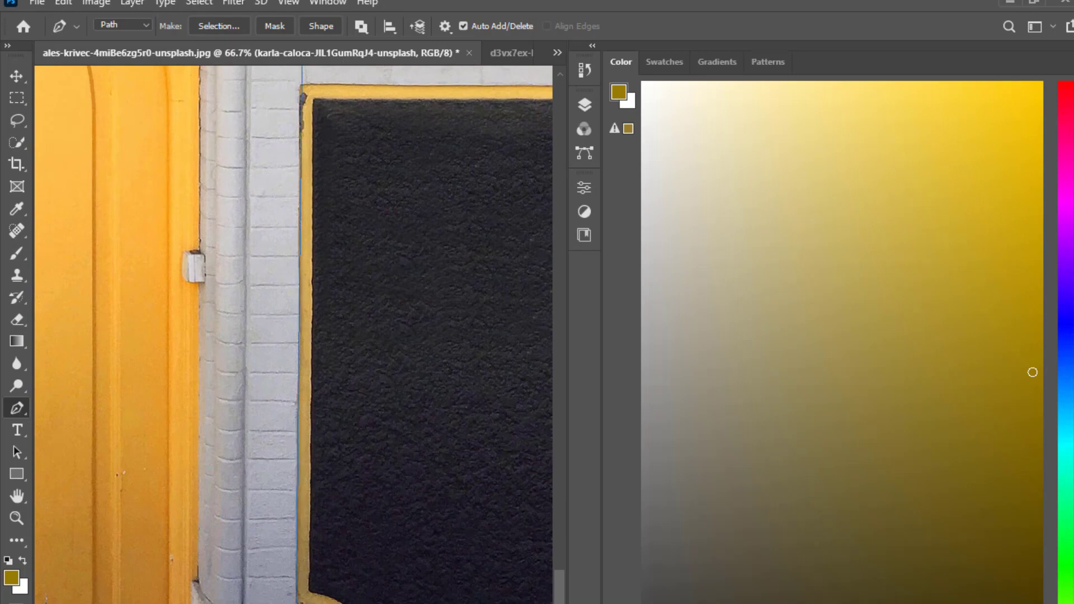
click(348, 575)
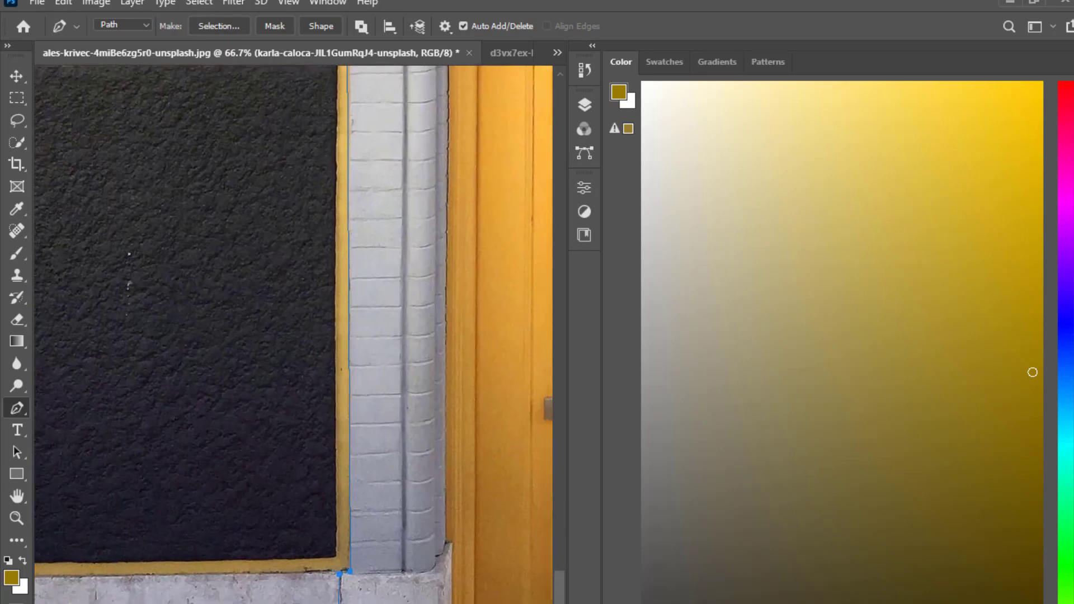
key(ctrl+minus)
key(ctrl+minus)
key(ctrl+minus)
key(ctrl+minus)
key(ctrl+minus)
key(ctrl+Return)
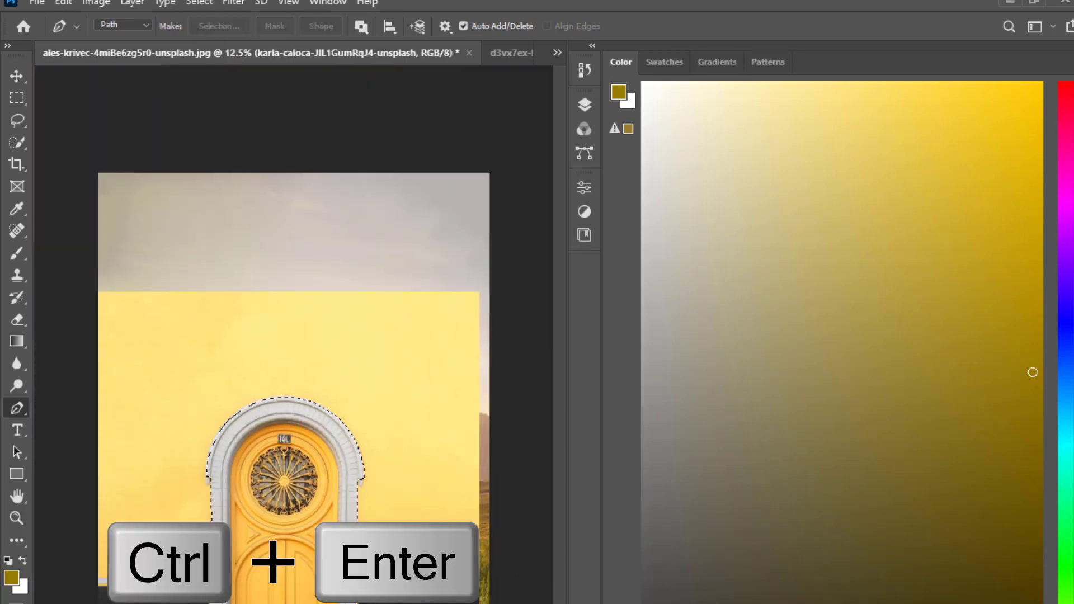
Copy the selected door onto its own layer and delete the original yellow wall photo layer
click(584, 188)
click(577, 108)
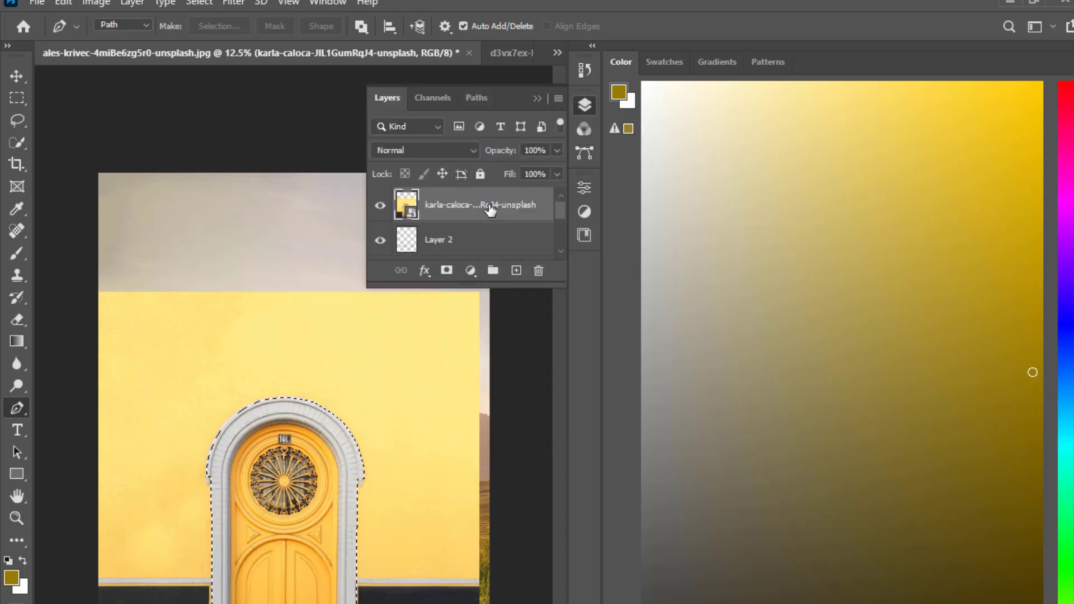
key(ctrl+j)
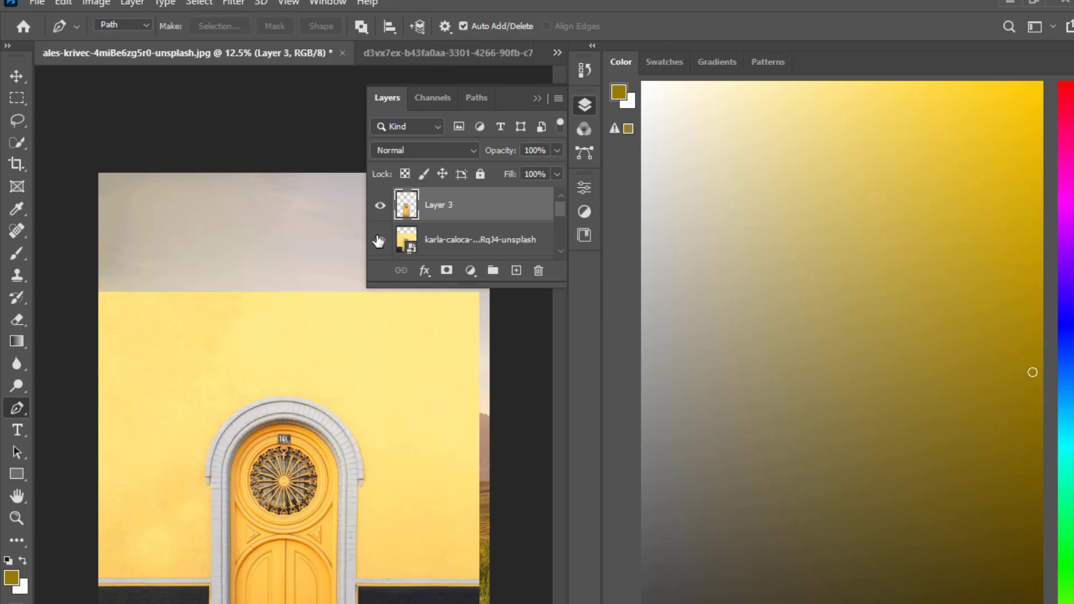
drag(472, 246, 538, 271)
click(16, 76)
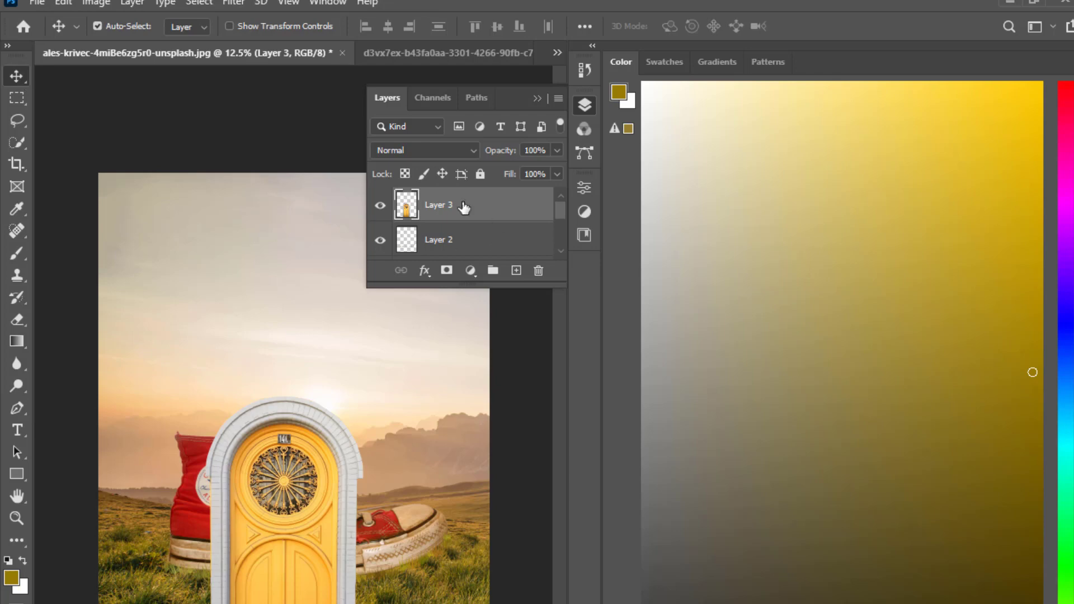
Convert the door layer to a smart object, scale it down onto the sneaker's heel side and put it beneath the grass layer
right_click(463, 208)
click(545, 344)
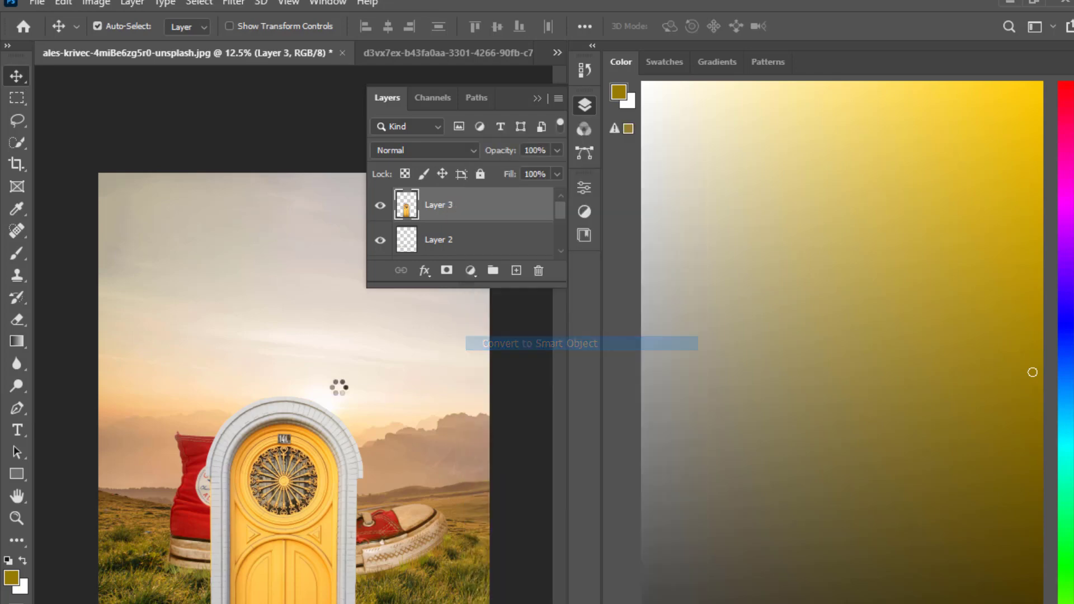
key(ctrl+plus)
key(ctrl+plus)
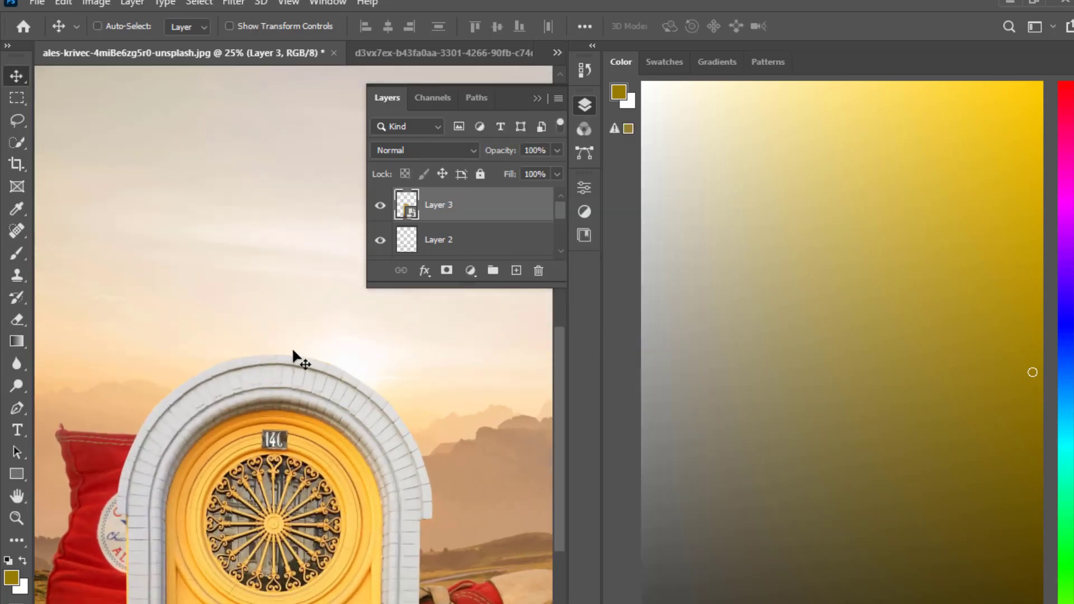
key(ctrl+t)
drag(270, 352, 182, 471)
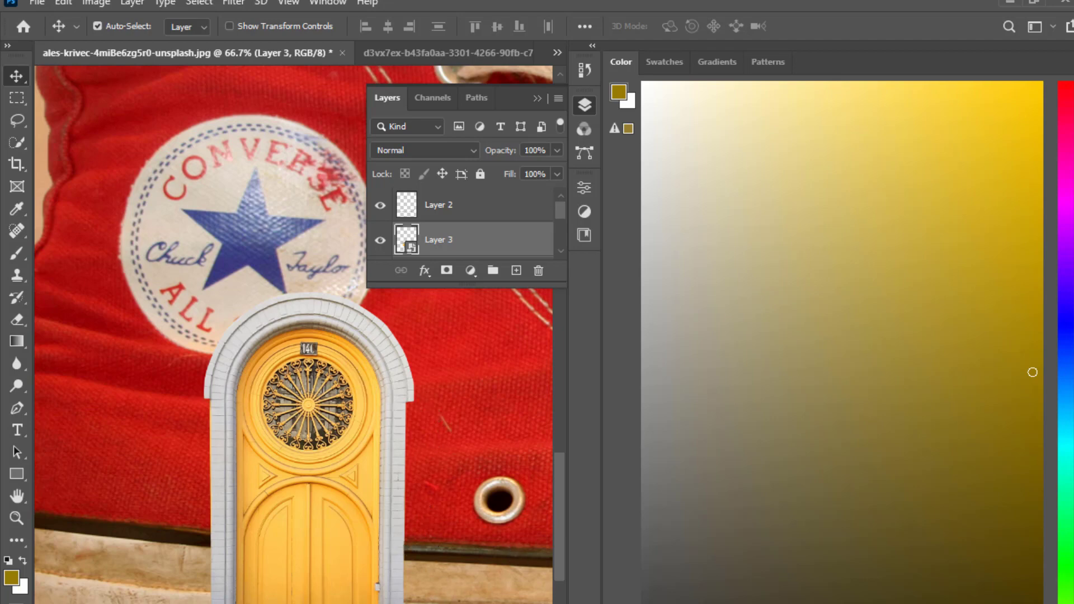
scroll(295, 445, down, 3)
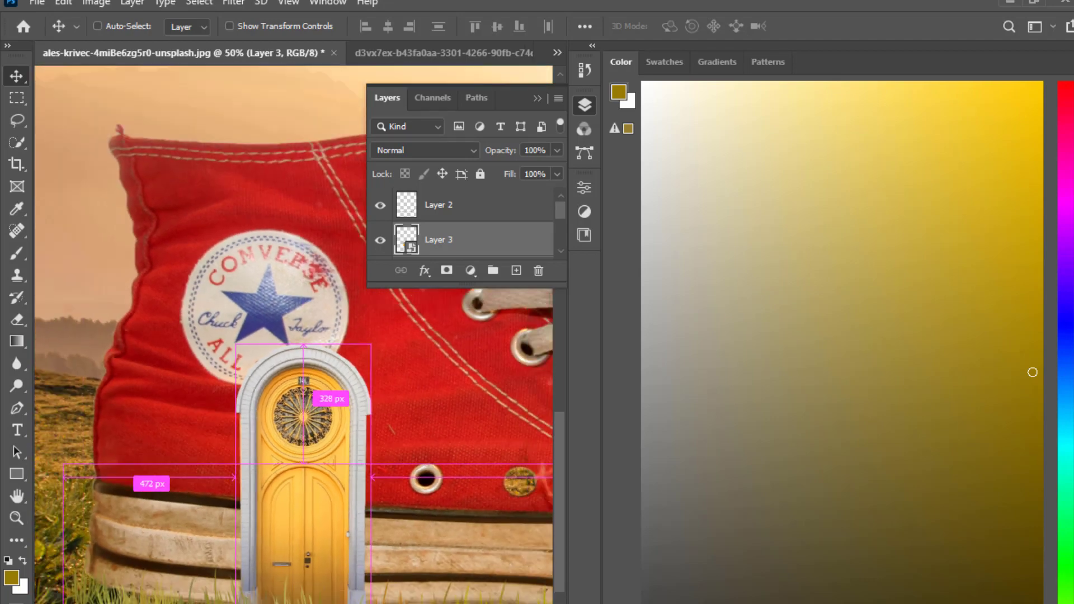
scroll(300, 461, down, 2)
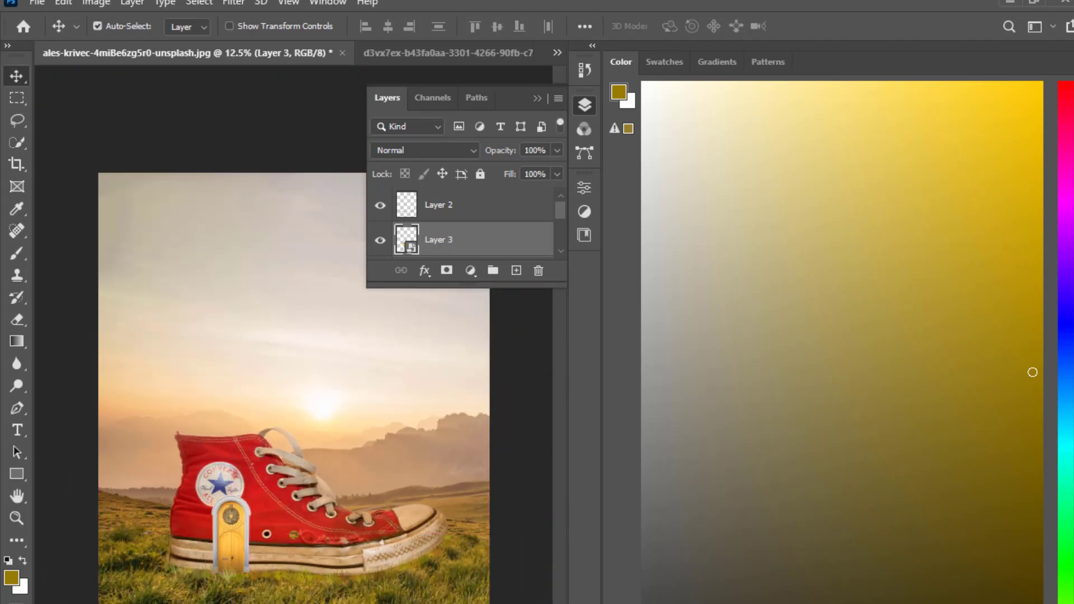
Make the sneaker layer (Layer 1) active and draw a loose Lasso selection around the round Converse patch
scroll(299, 399, up, 4)
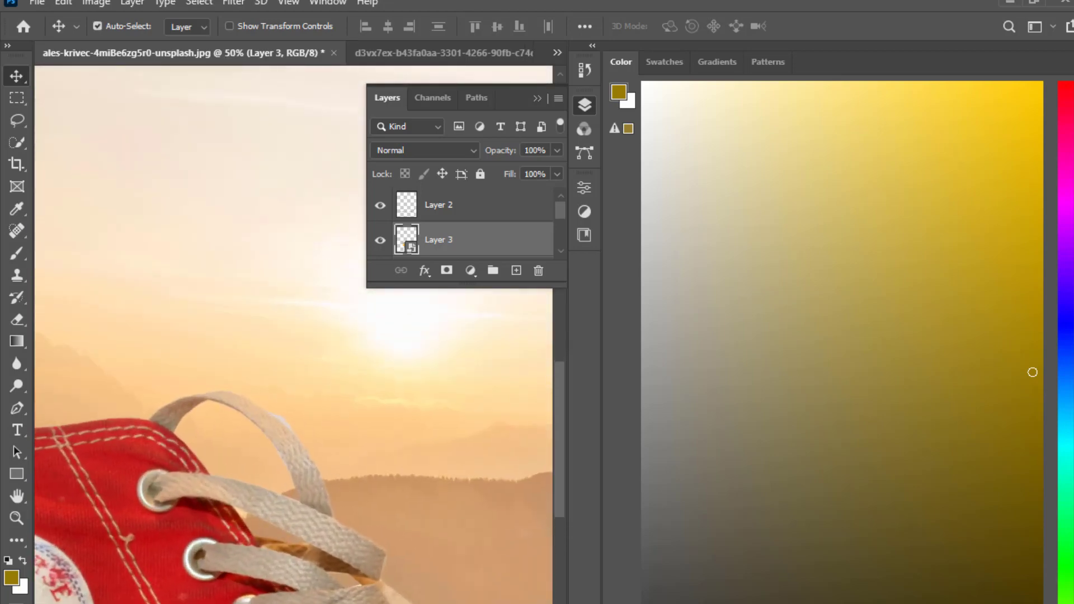
drag(441, 583, 523, 431)
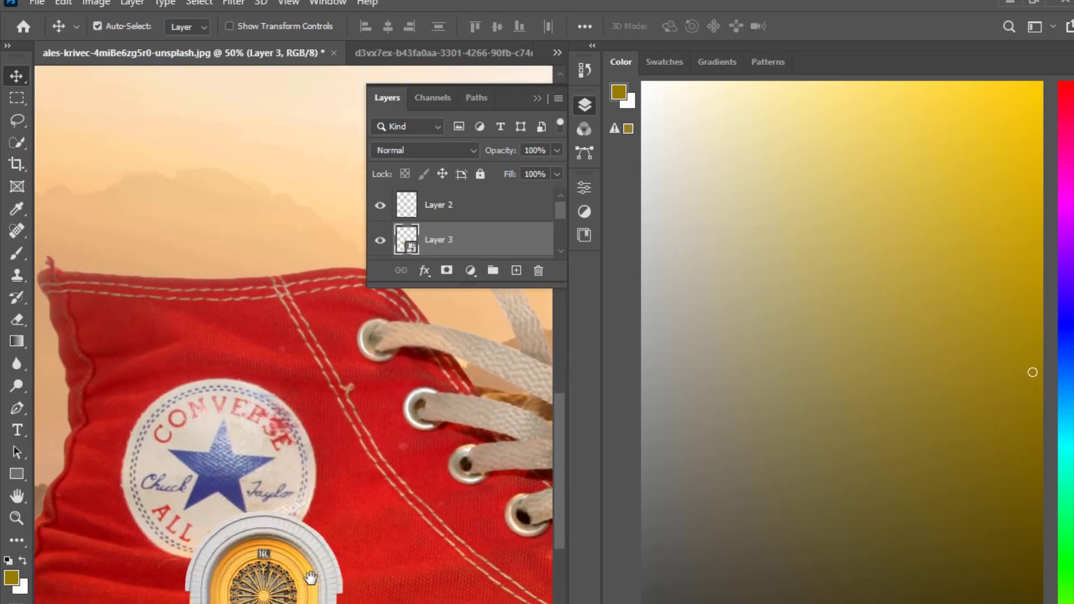
drag(248, 582, 261, 498)
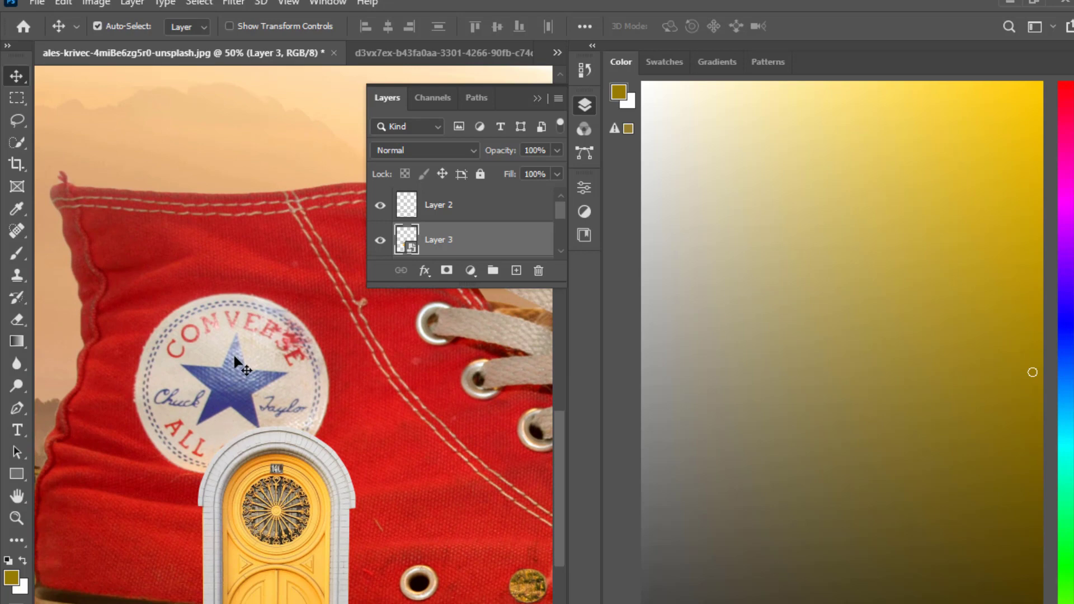
scroll(414, 235, down, 2)
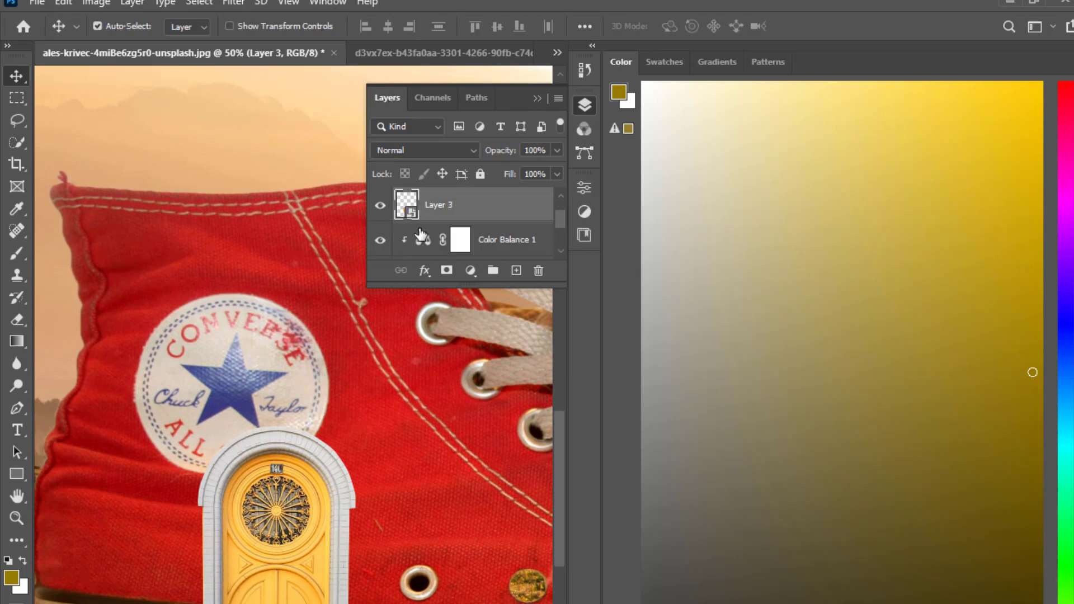
scroll(415, 237, up, 1)
scroll(425, 212, up, 1)
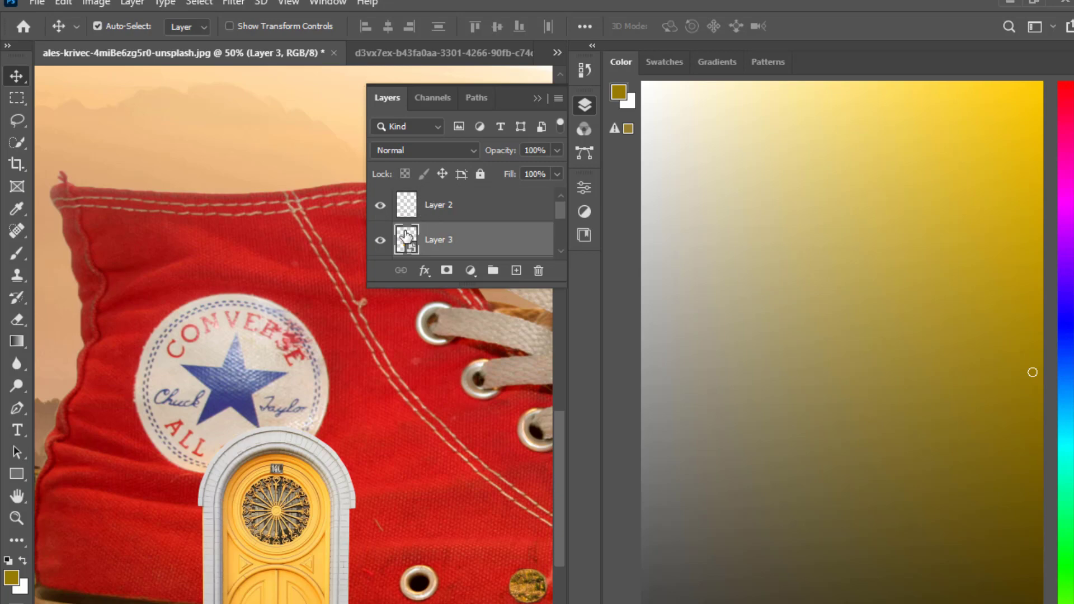
scroll(407, 238, down, 3)
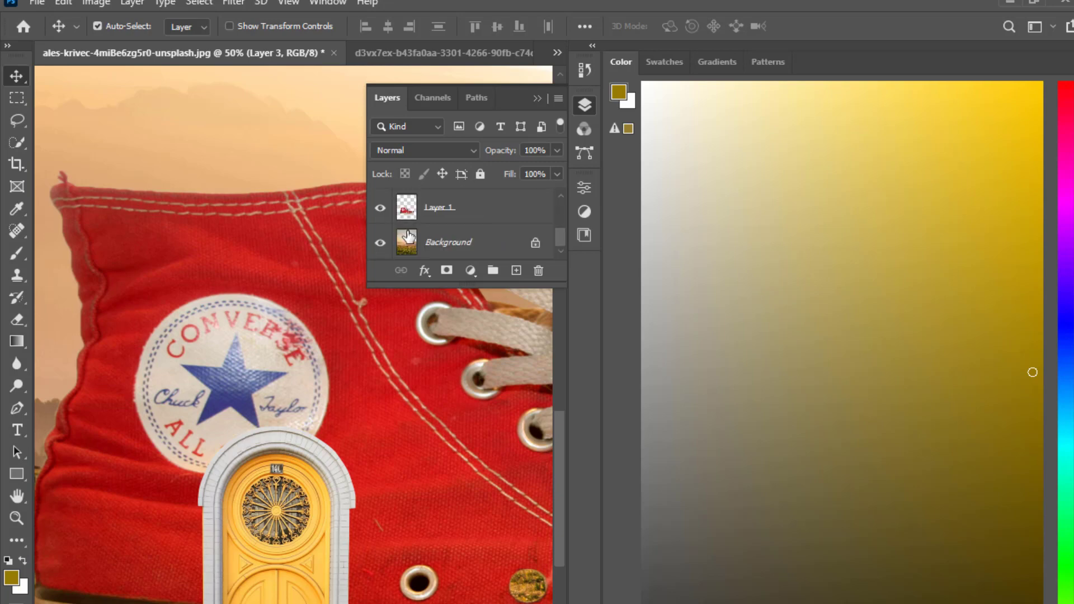
click(426, 211)
click(17, 120)
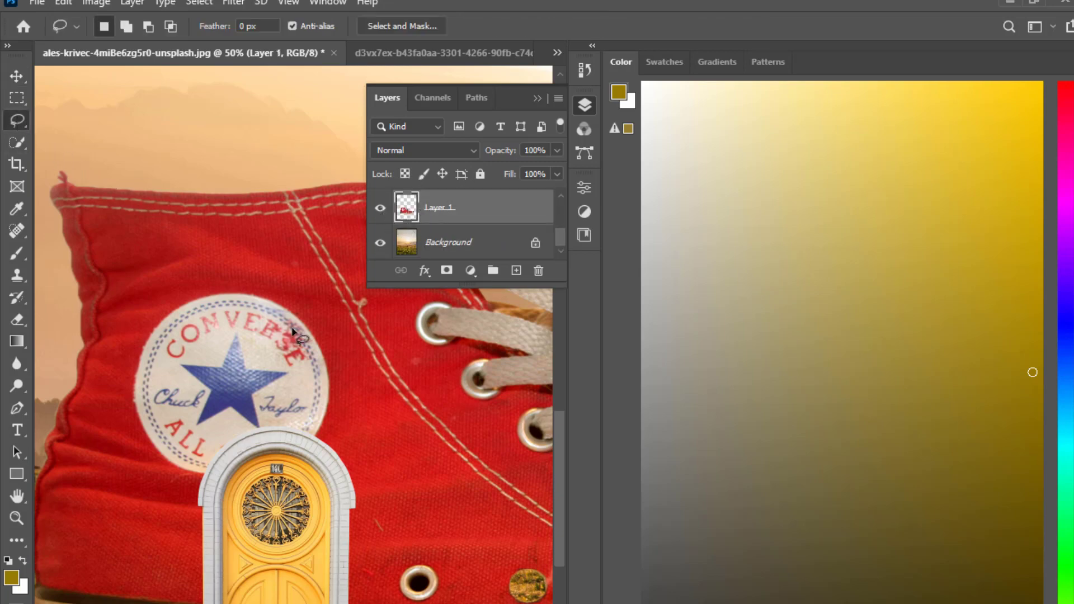
drag(150, 305, 272, 286)
mouse_move(352, 441)
mouse_down()
mouse_move(335, 470)
mouse_move(268, 486)
mouse_move(217, 493)
mouse_move(156, 480)
mouse_move(127, 435)
mouse_move(118, 382)
mouse_up()
drag(156, 305, 157, 305)
Remove the patch with a Content-Aware fill in Normal mode at 100% opacity, and clear the selection
key(shift+BackSpace)
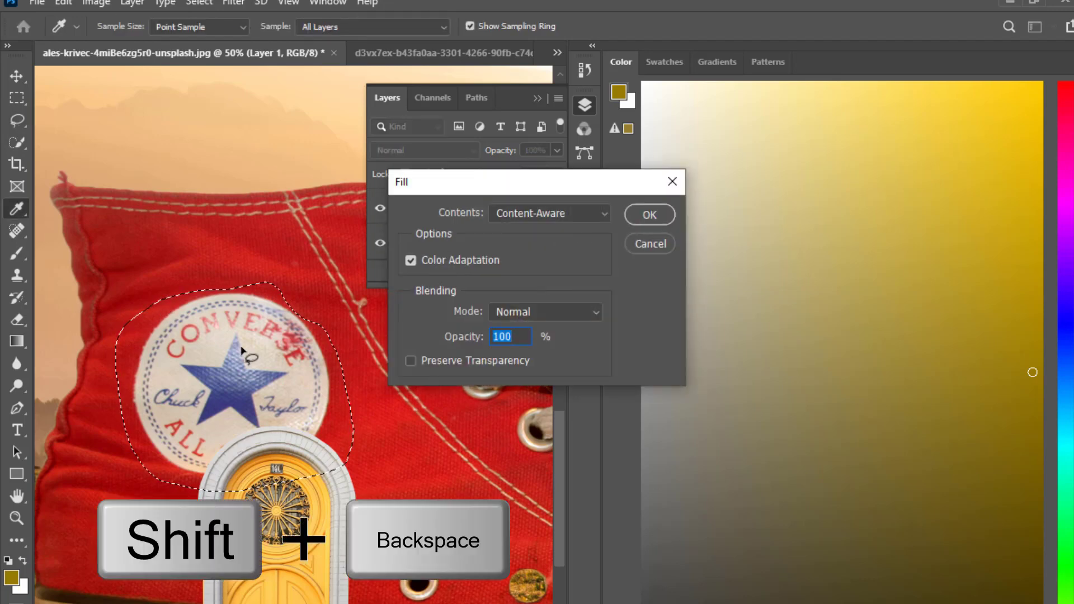
drag(571, 186, 313, 193)
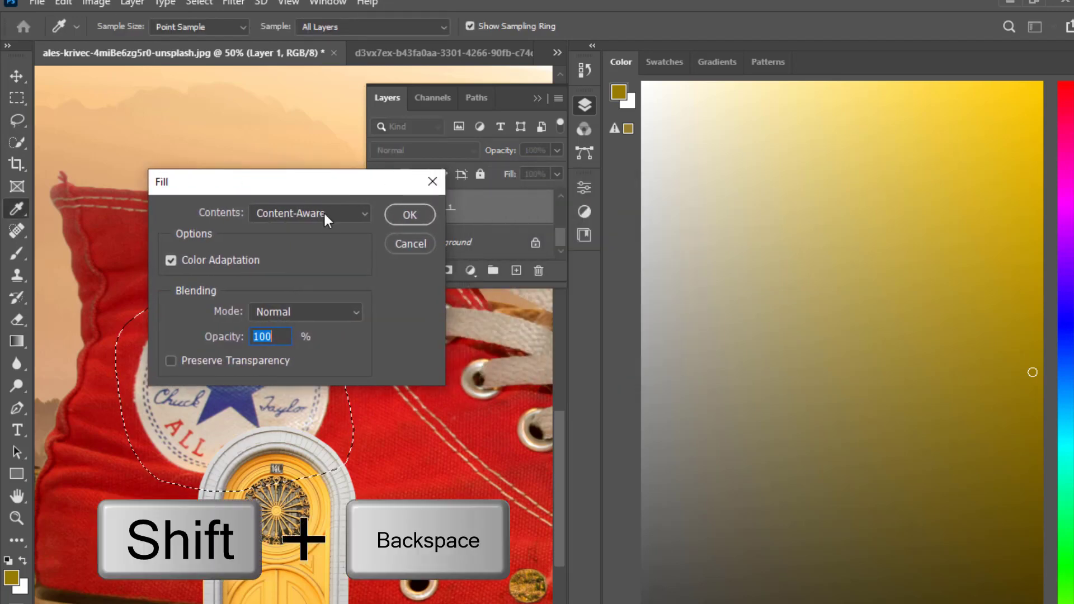
click(410, 213)
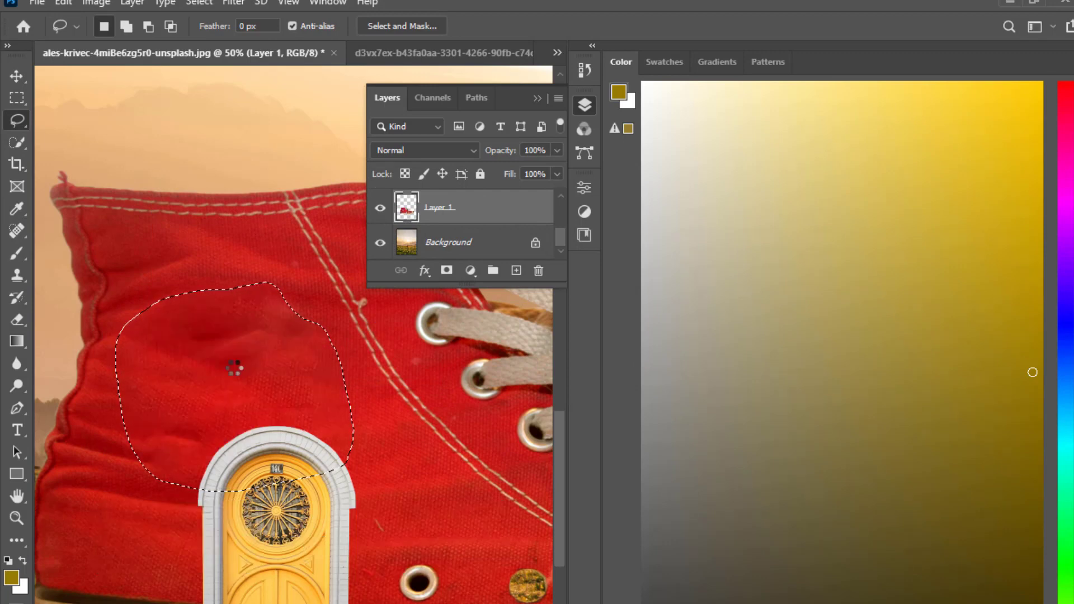
click(234, 368)
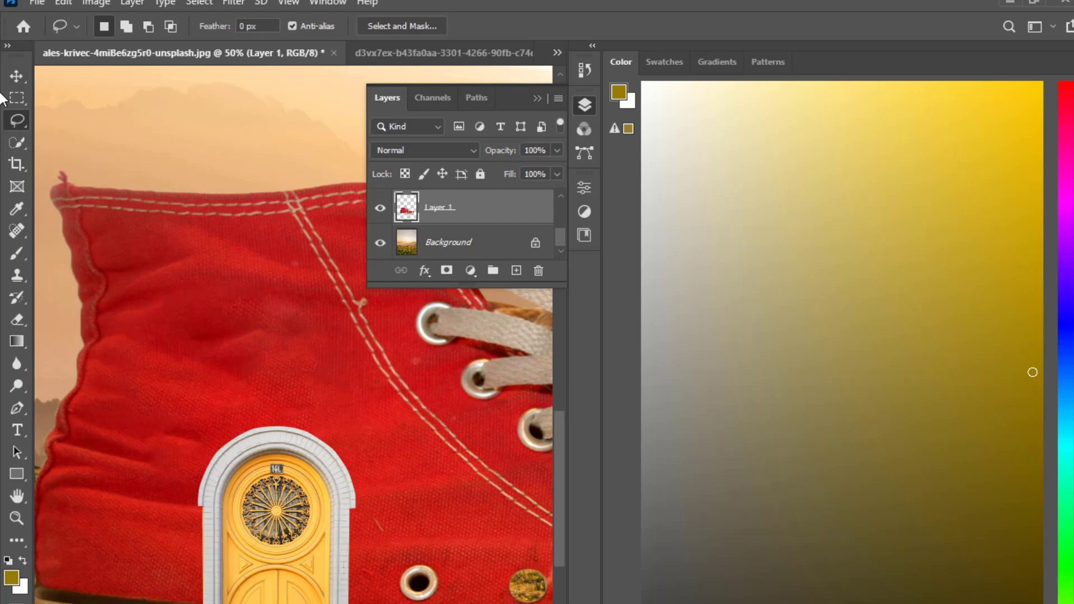
click(16, 76)
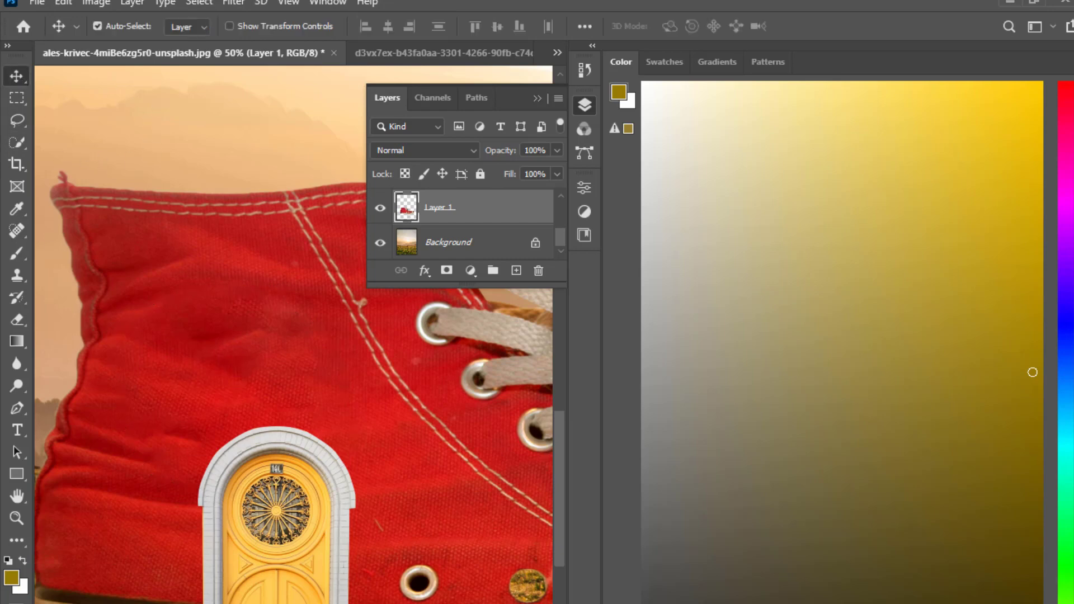
Place the old abandoned house photo from the menu pictures folder and enlarge it to about 715% over the sneaker
key(alt+Tab)
click(410, 455)
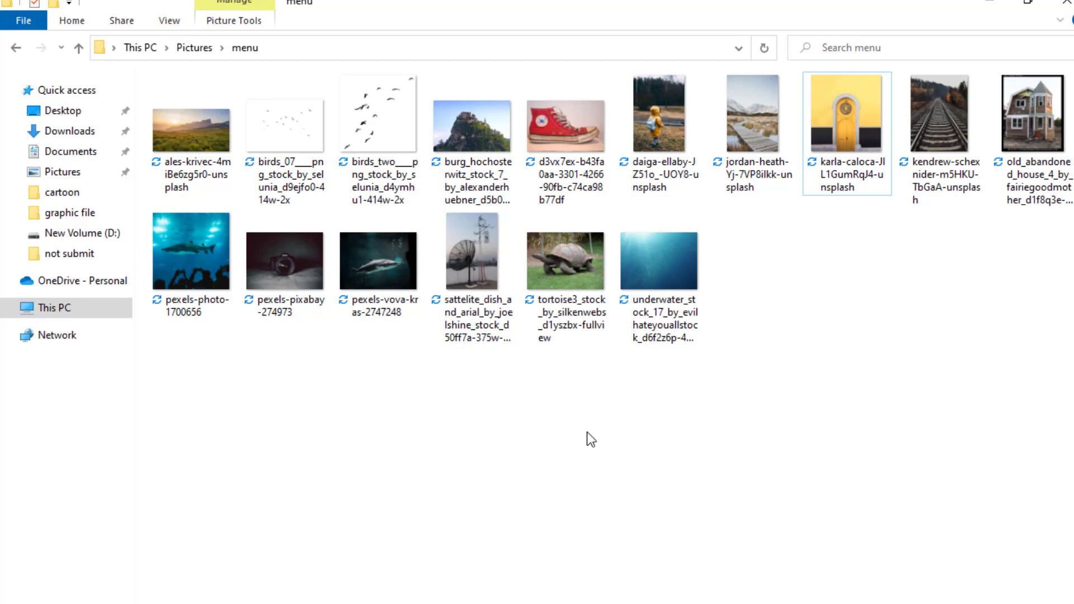
drag(1022, 109, 333, 542)
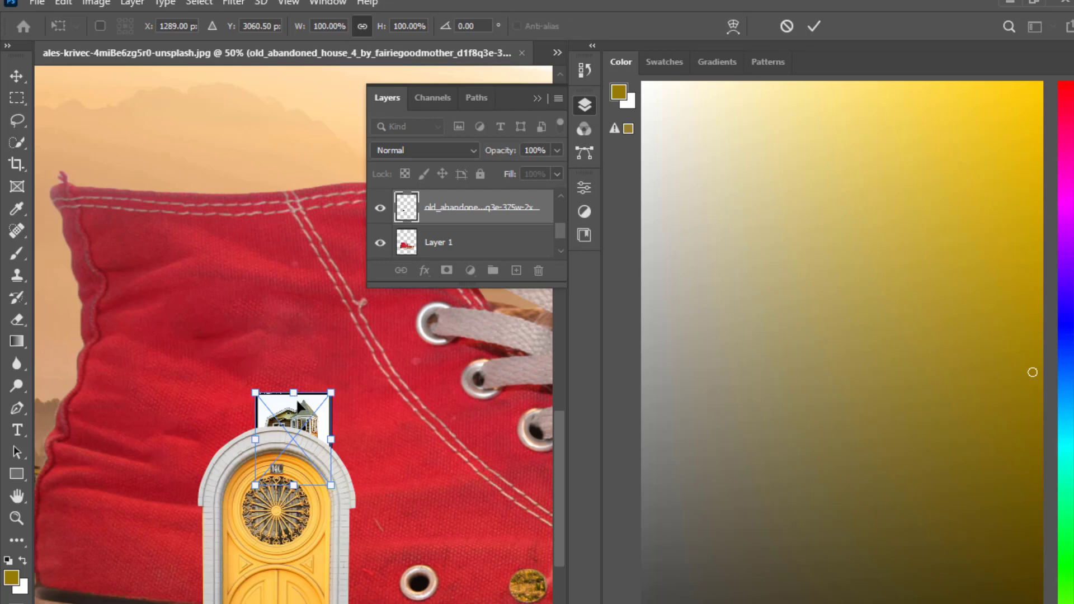
drag(301, 417, 244, 285)
drag(269, 342, 238, 230)
key(Return)
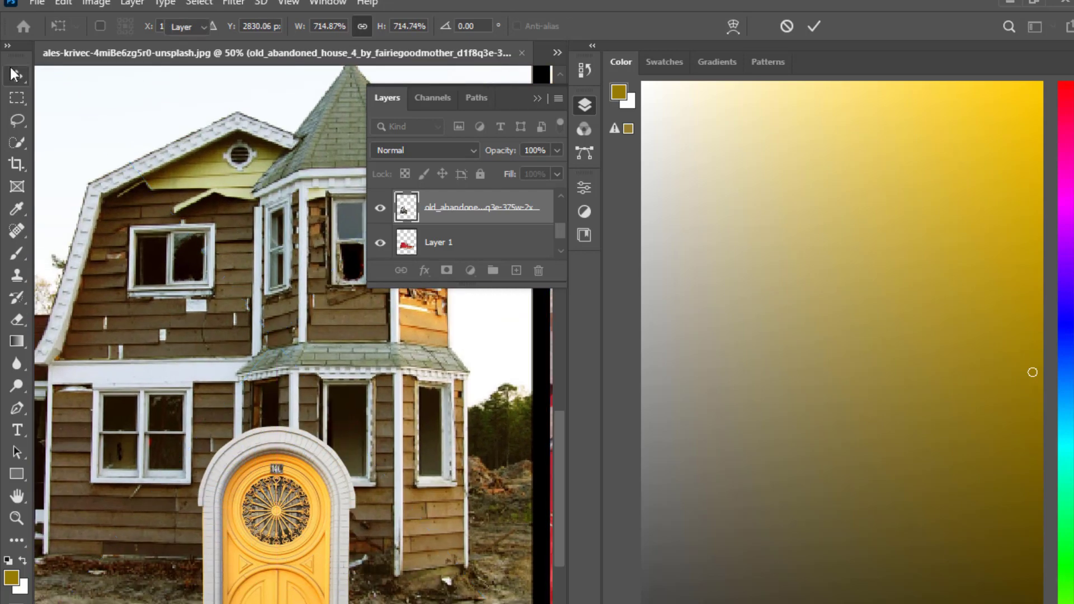
drag(472, 220, 451, 206)
drag(446, 236, 444, 226)
click(381, 241)
click(380, 241)
click(151, 335)
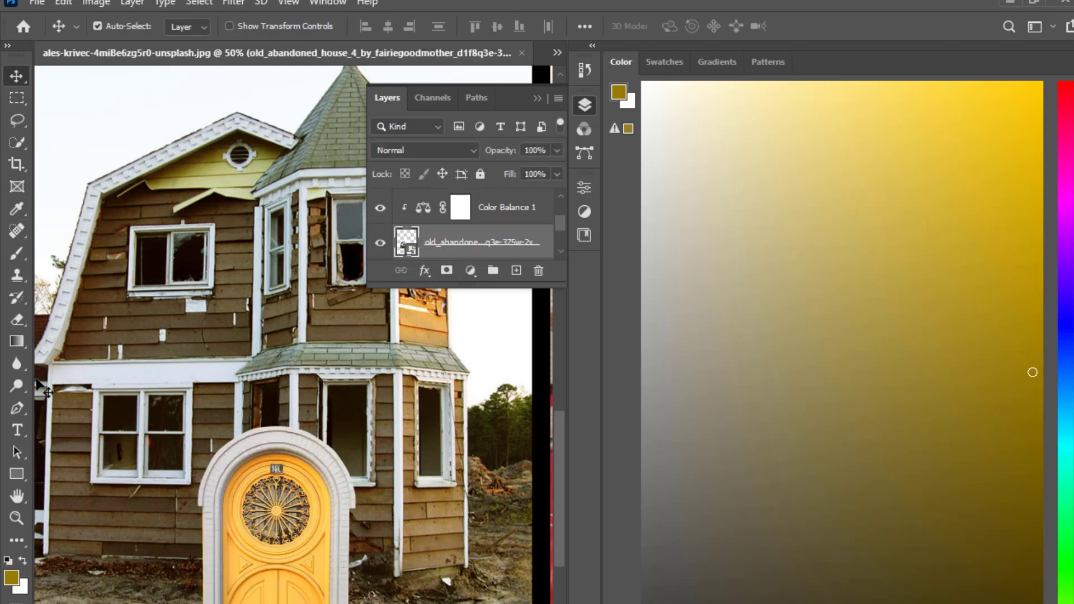
Trace a closed Pen path around the outer frame of the abandoned house's lower-left double window
key(p)
key(ctrl+plus)
key(ctrl+plus)
drag(208, 469, 453, 406)
click(135, 359)
click(334, 355)
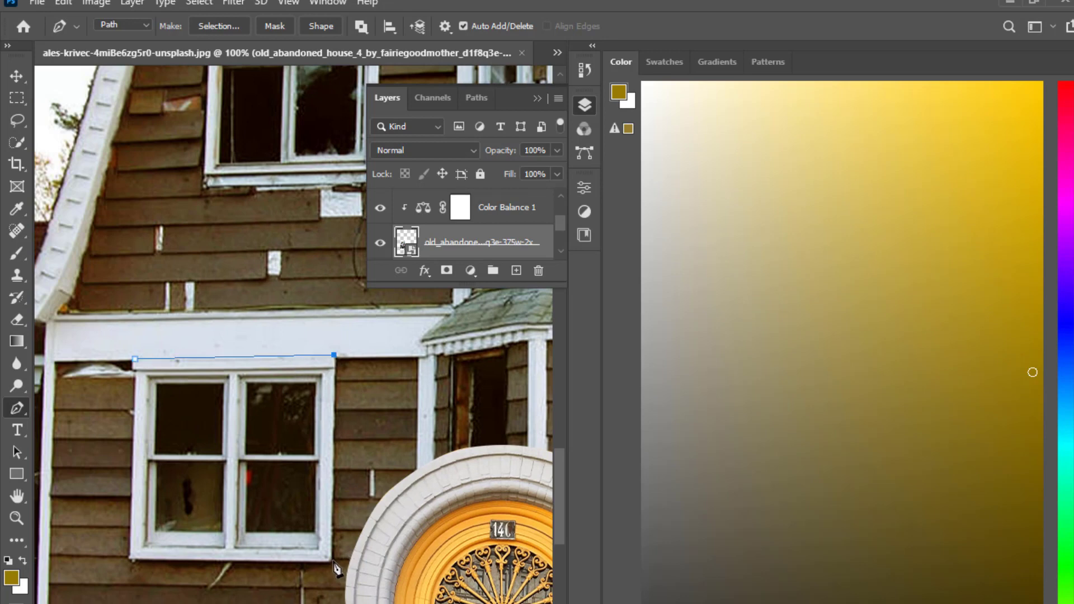
click(333, 560)
click(132, 559)
click(134, 359)
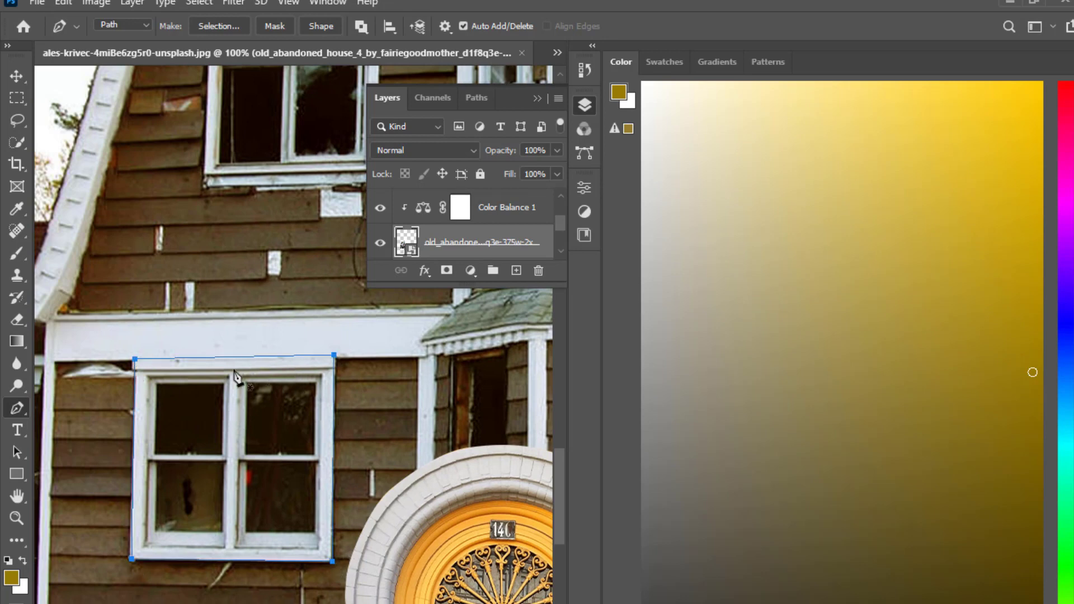
Convert the window path to an anti-aliased selection with a feather radius of 0 and mask the house layer to it
right_click(219, 410)
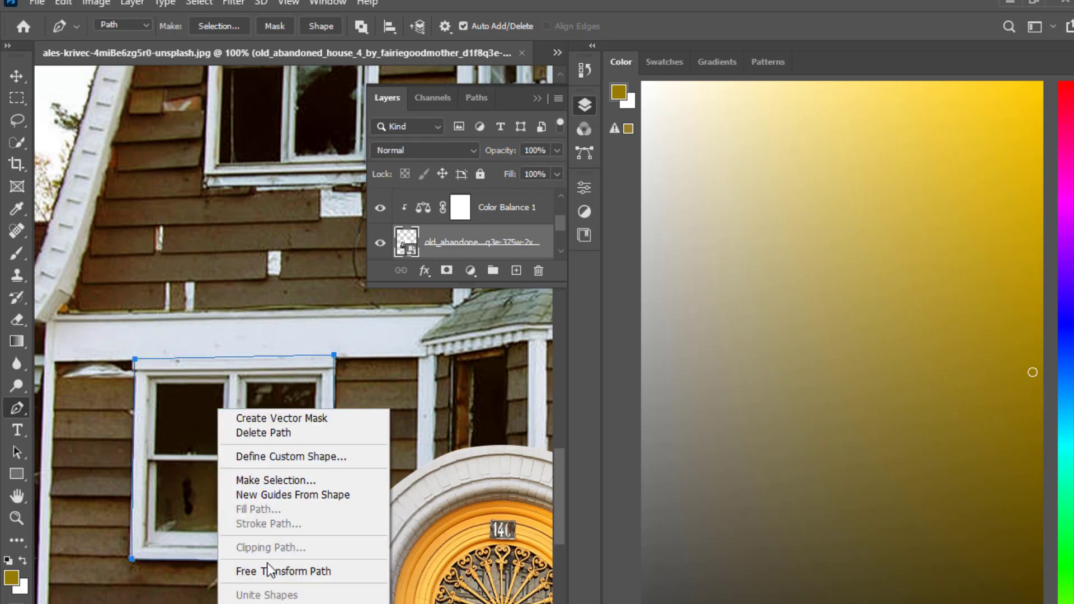
click(275, 481)
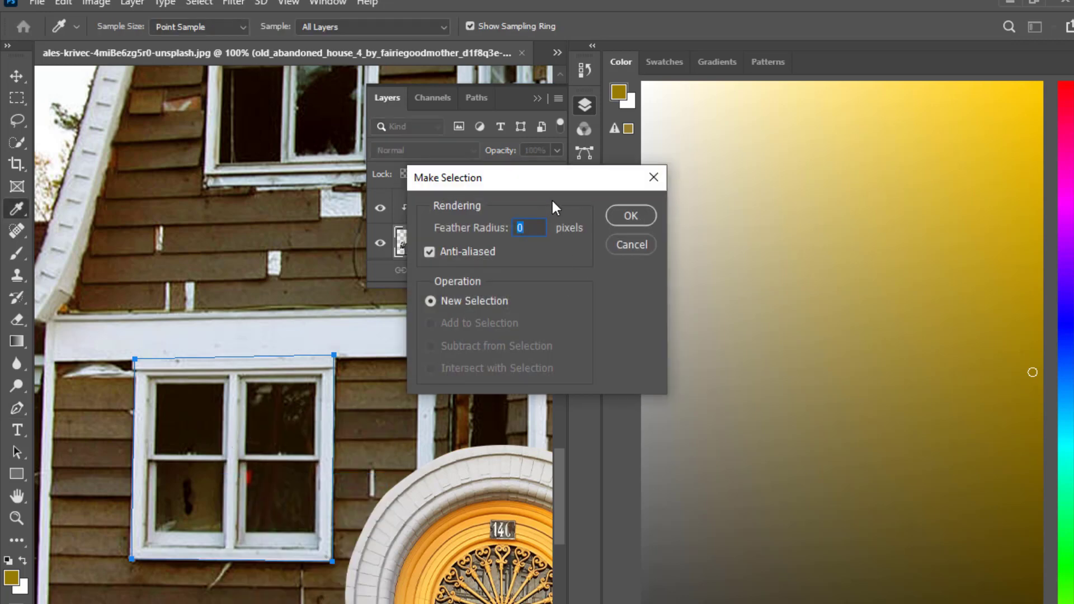
drag(552, 179, 406, 183)
click(485, 216)
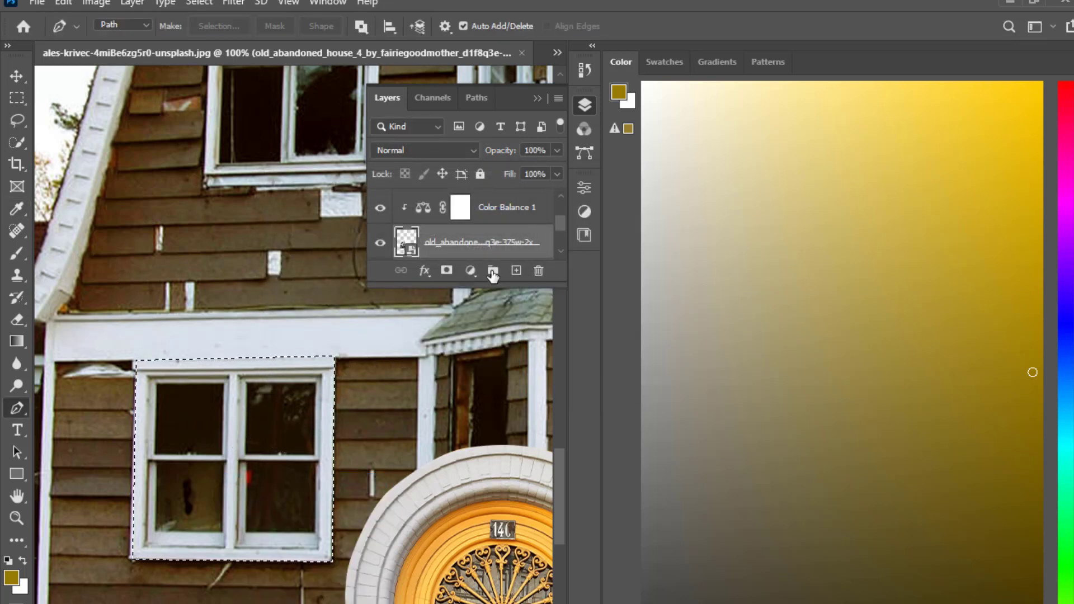
click(446, 270)
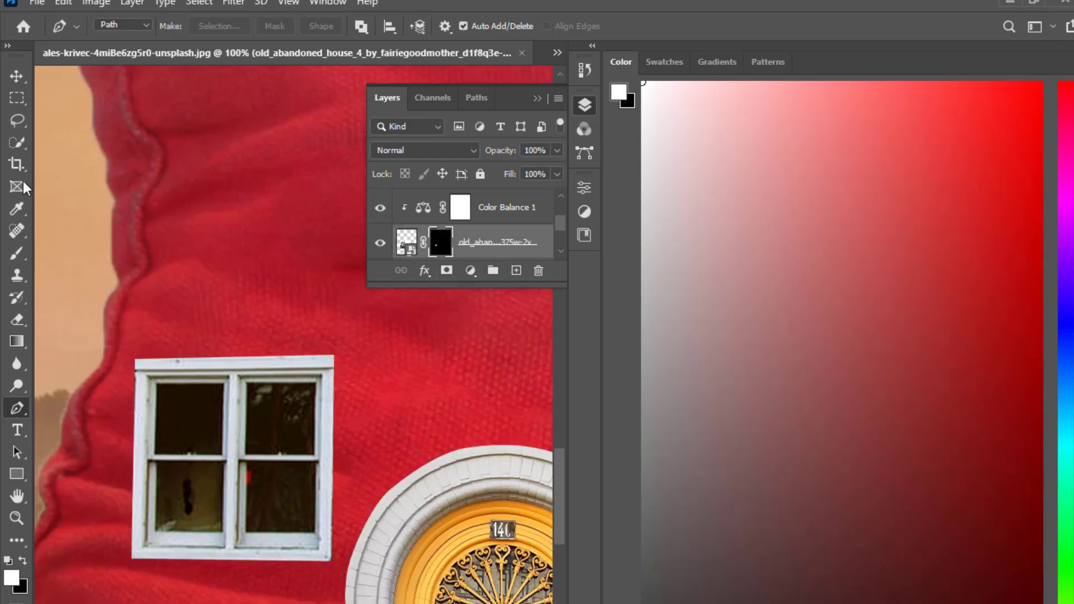
Move the masked window onto the sneaker's upper heel side, near the back edge and above the door
click(15, 77)
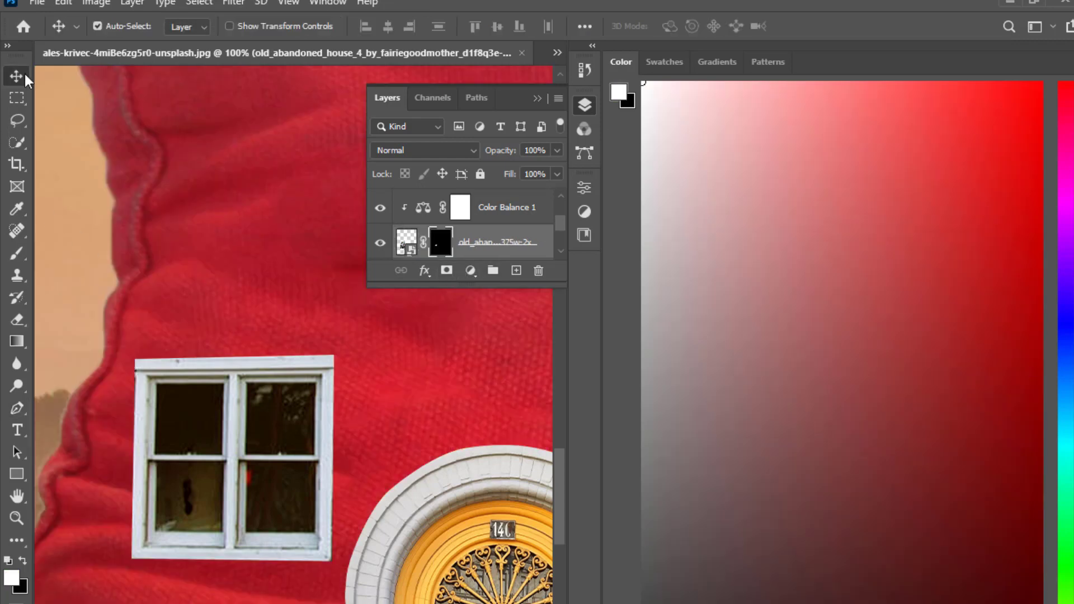
click(537, 98)
drag(260, 436, 389, 179)
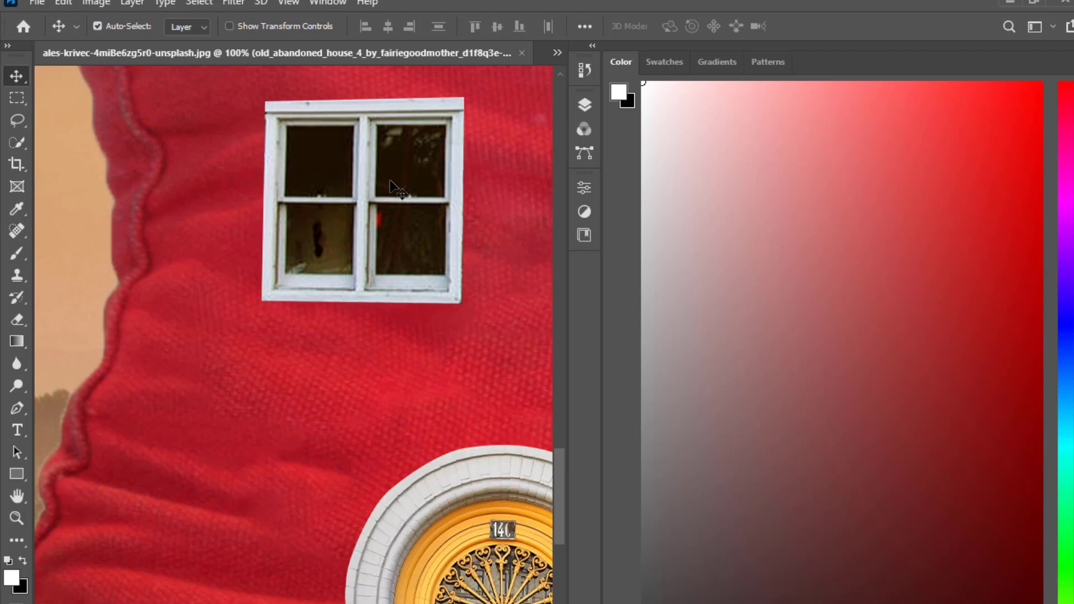
key(ctrl+minus)
key(ctrl+minus)
key(ctrl+minus)
key(ctrl+minus)
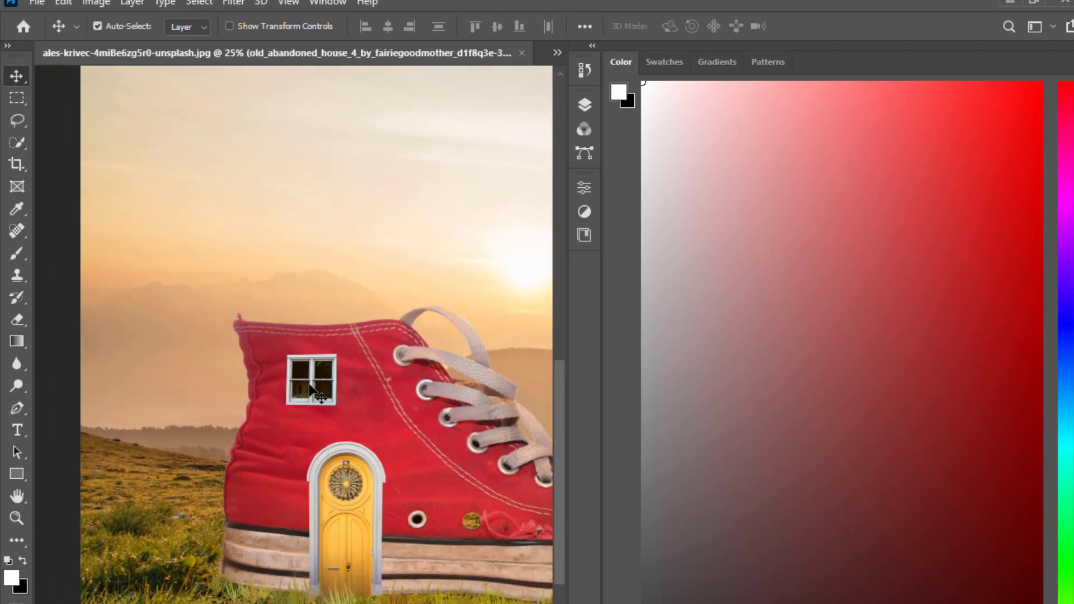
mouse_move(309, 389)
mouse_down()
mouse_move(331, 399)
mouse_move(298, 395)
mouse_move(290, 374)
mouse_move(294, 392)
mouse_up()
drag(418, 390, 261, 294)
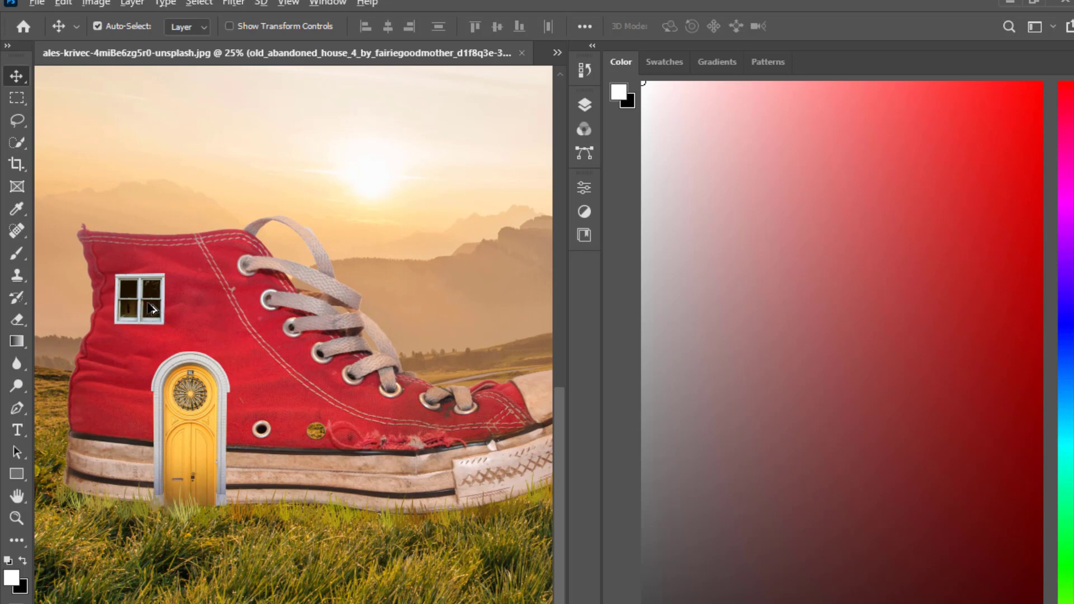
Duplicate the window level with the first one toward the laces, and centre the door beneath the two windows
drag(158, 306, 224, 307)
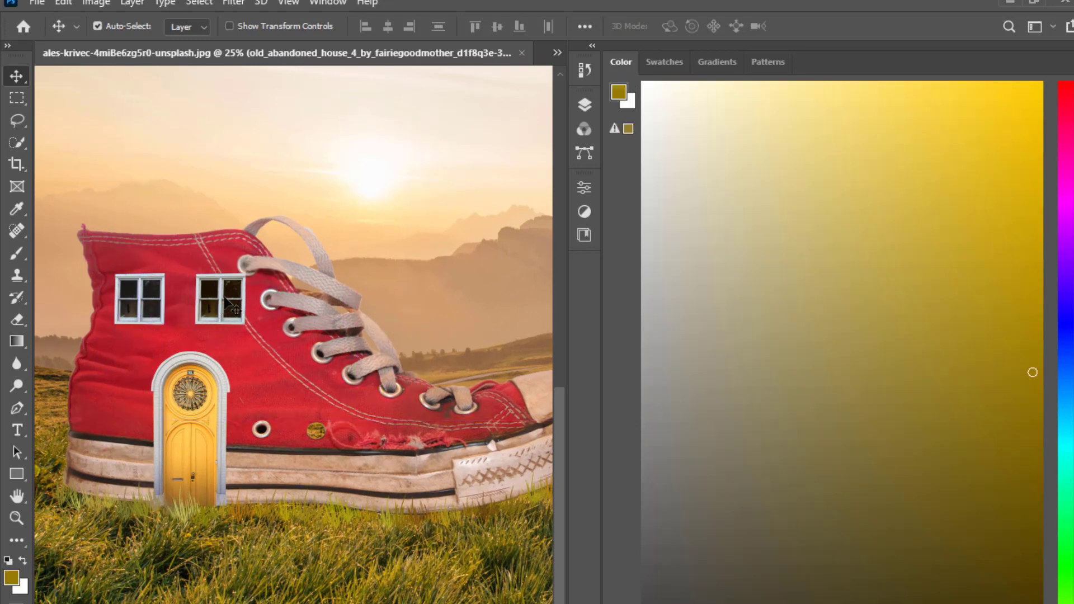
drag(226, 302, 219, 302)
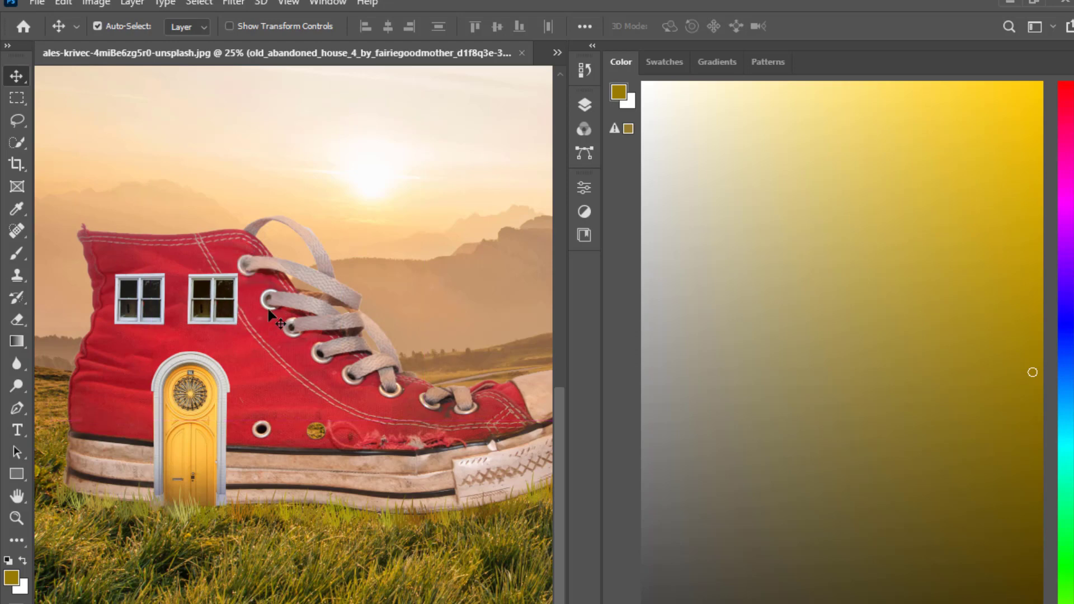
key(ctrl)
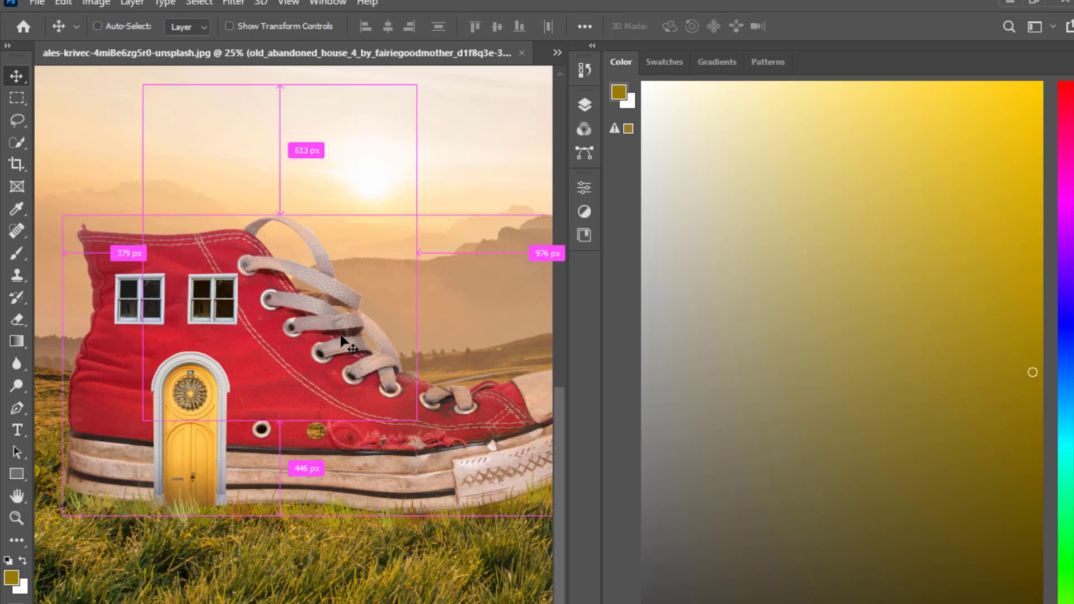
click(180, 407)
drag(187, 420, 179, 419)
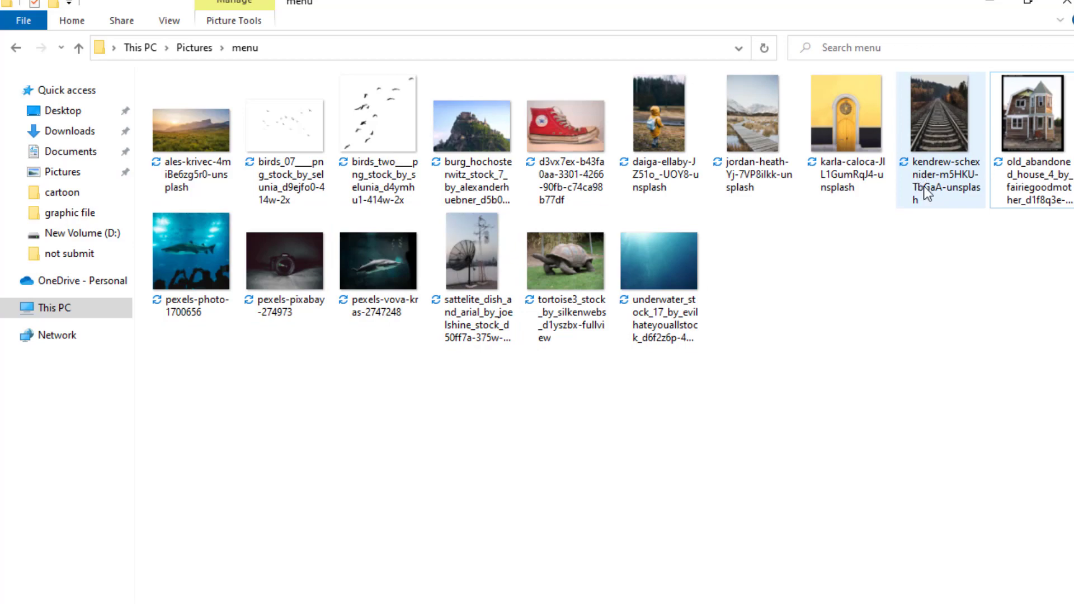
Place the jordan-heath boardwalk photo from the menu pictures folder into the composite at 96.67% scale
drag(749, 142, 300, 561)
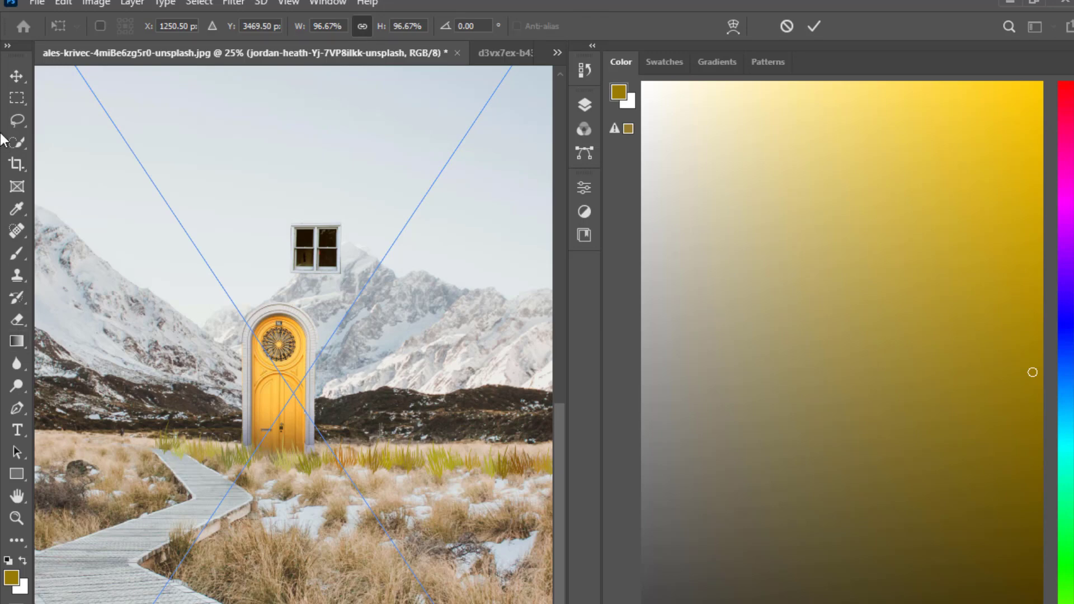
click(14, 77)
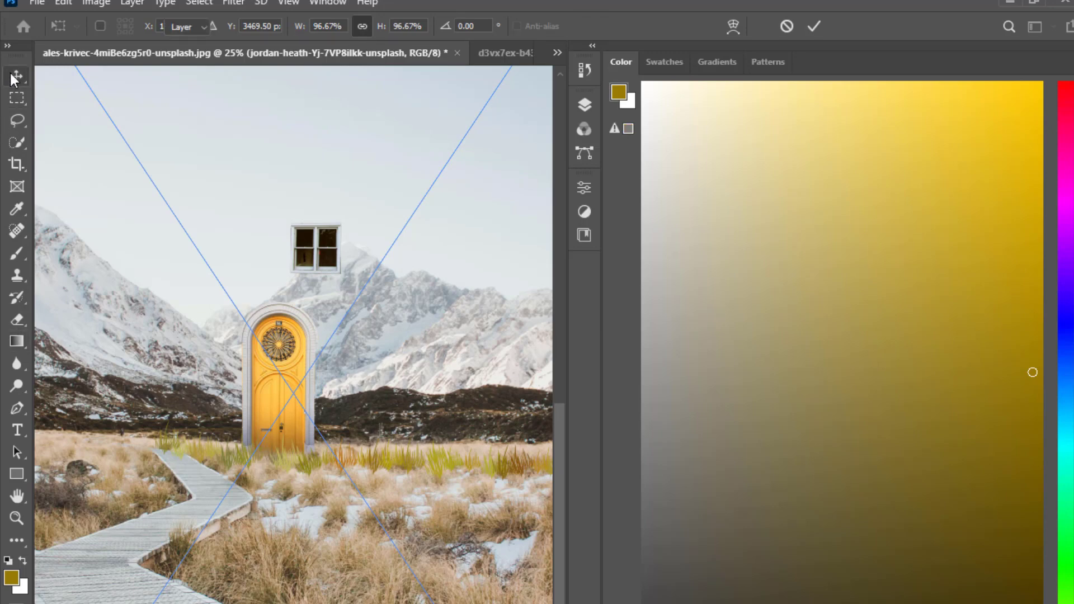
click(93, 217)
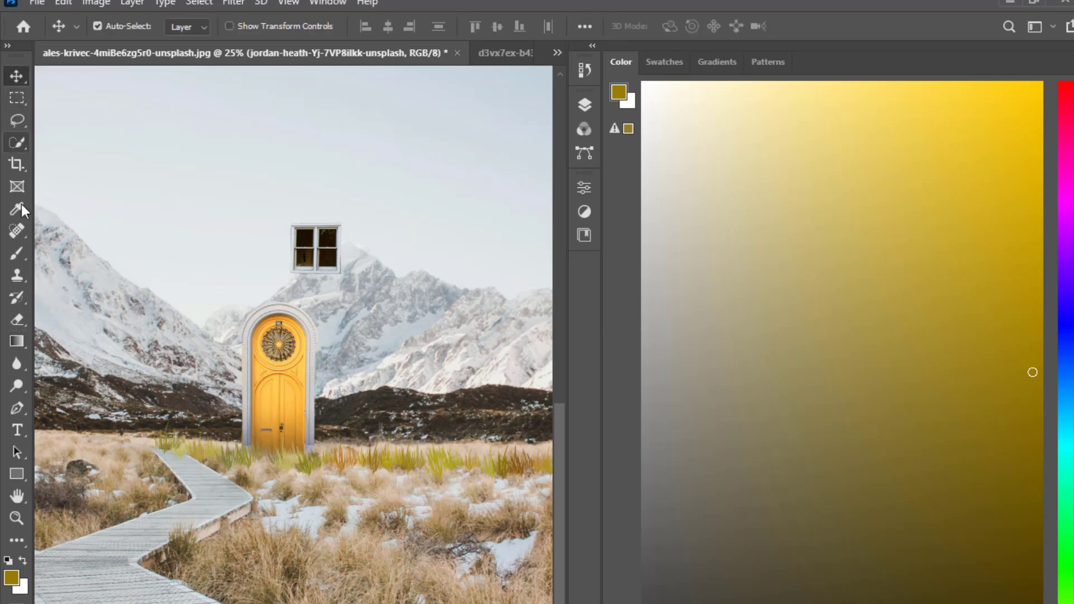
Start a Pen path at the photo's left border and trace the boardwalk's upper-left edge around the bend to its far end
click(16, 408)
scroll(276, 536, left, 3)
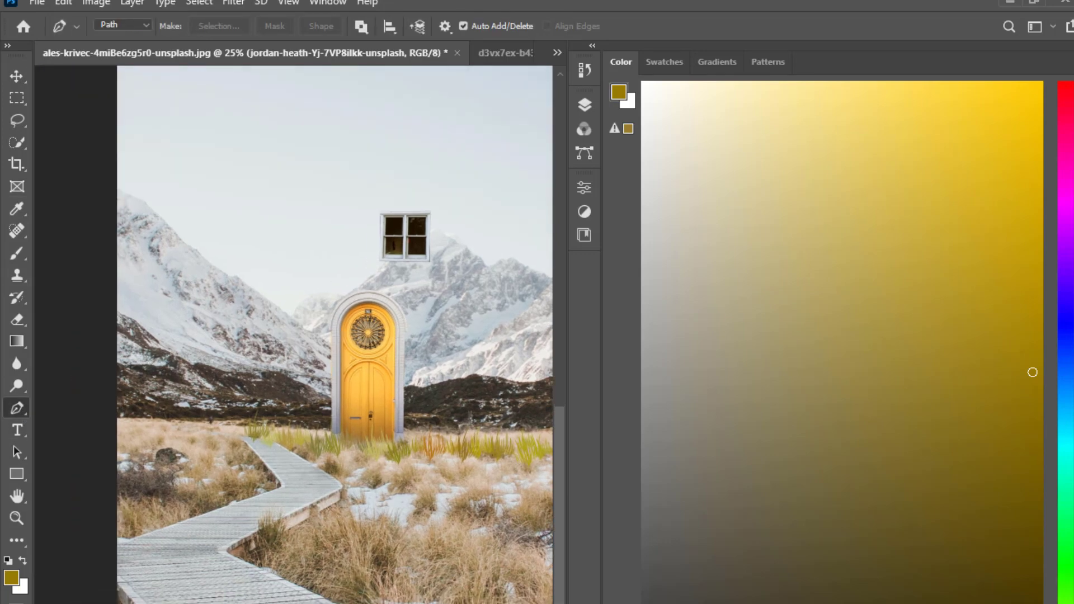
click(258, 435)
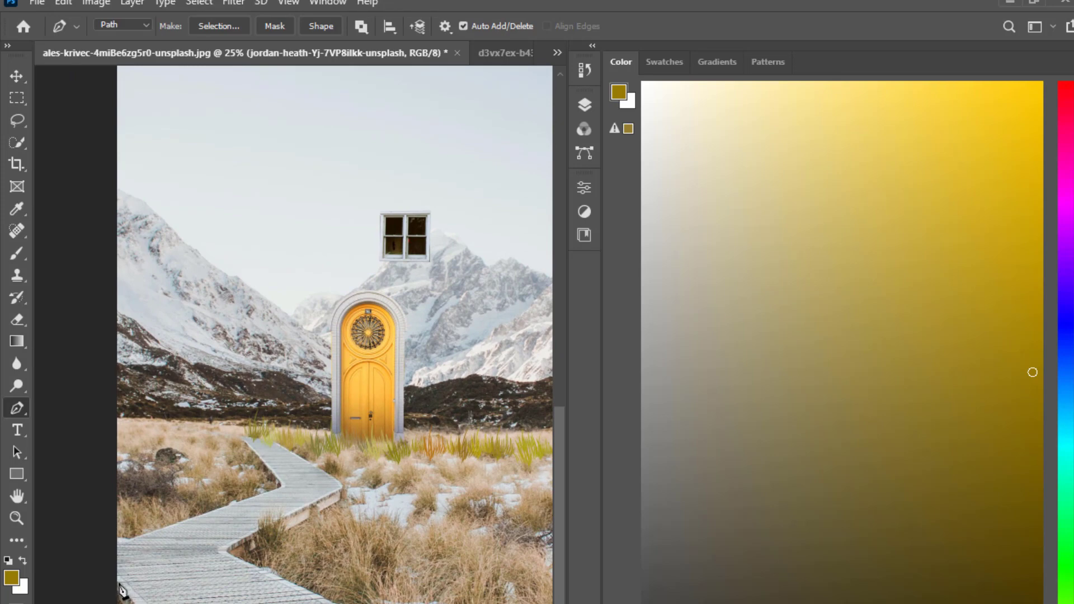
click(116, 548)
key(ctrl+plus)
key(ctrl+plus)
click(258, 536)
drag(244, 547, 449, 535)
key(ctrl+z)
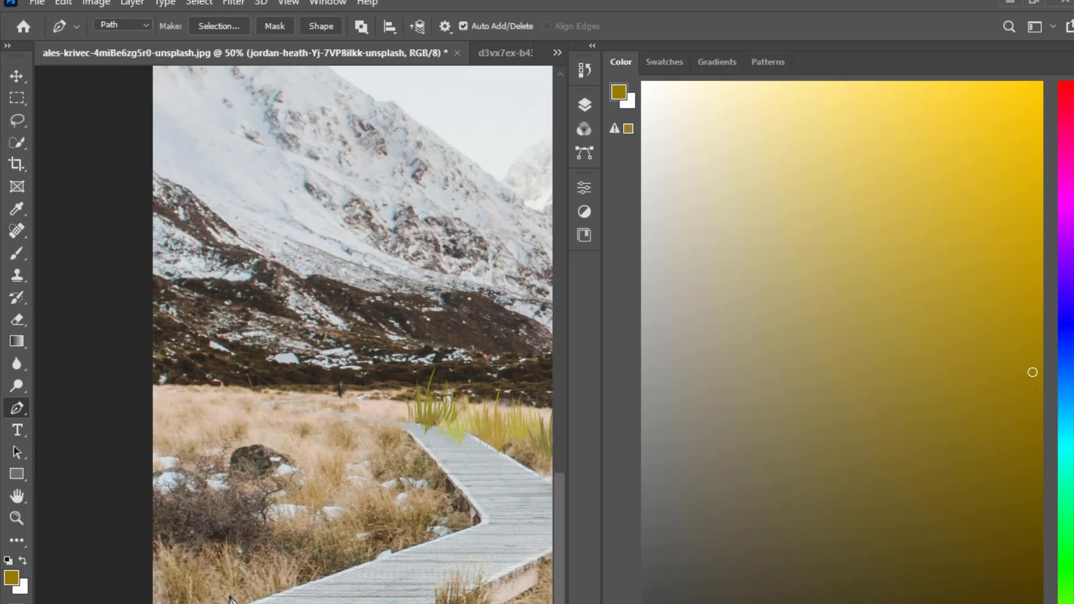
click(473, 524)
click(421, 445)
click(479, 437)
Continue the path down the boardwalk's right edge, around the bend and along the bottom of the photo to enclose the whole walkway
drag(485, 499, 316, 478)
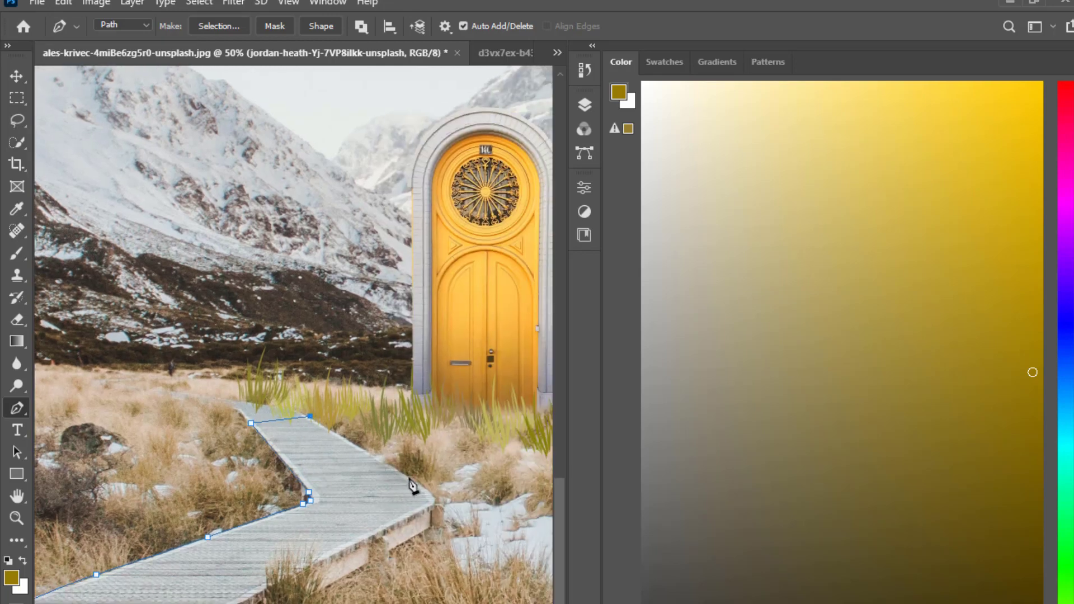
drag(432, 507, 421, 513)
click(430, 526)
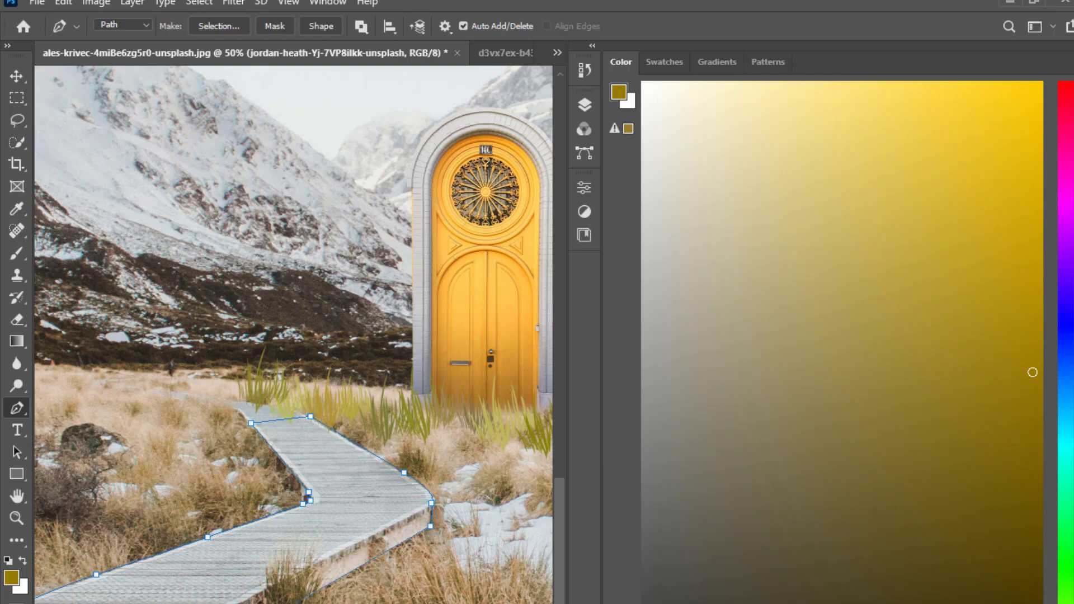
drag(190, 602, 56, 416)
click(407, 603)
drag(407, 602, 141, 494)
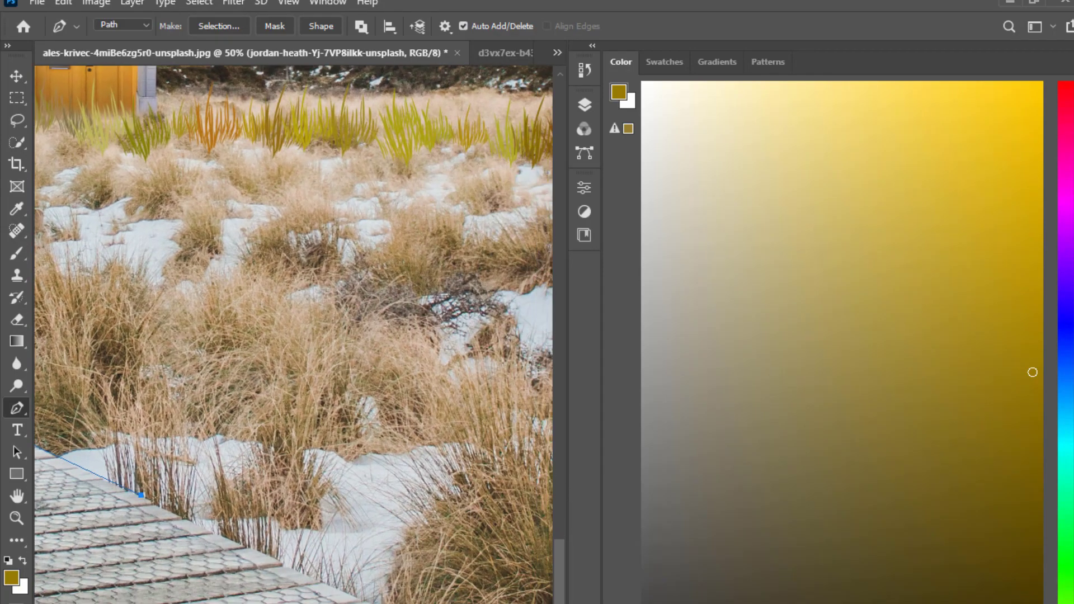
click(373, 603)
drag(373, 602, 976, 603)
click(468, 599)
click(412, 596)
click(327, 603)
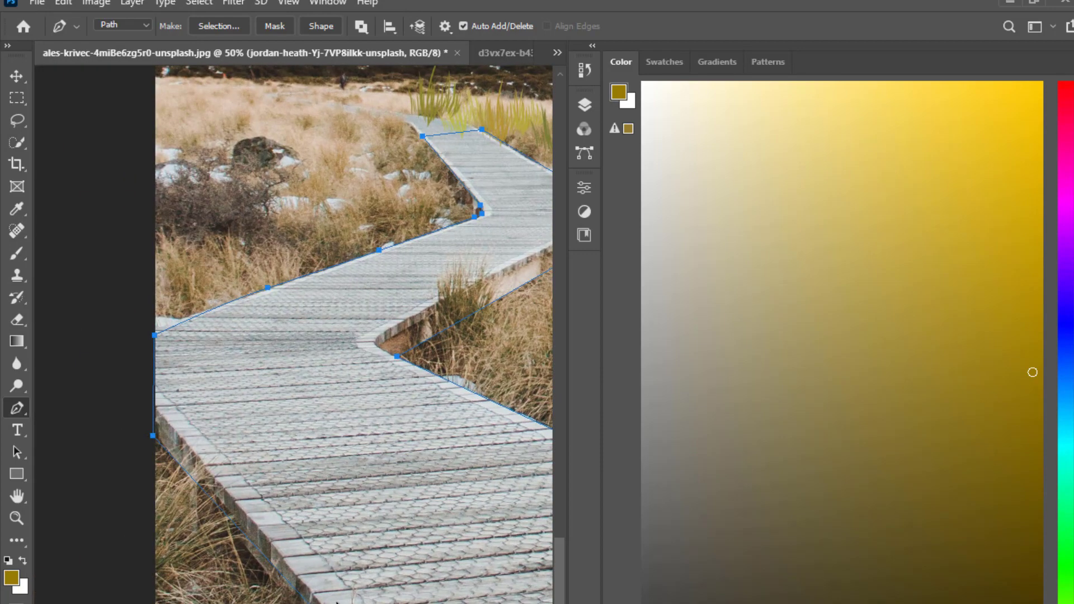
Convert the boardwalk path to a new anti-aliased selection with a feather radius of 5 pixels
key(ctrl+minus)
key(ctrl+minus)
key(ctrl+minus)
right_click(313, 442)
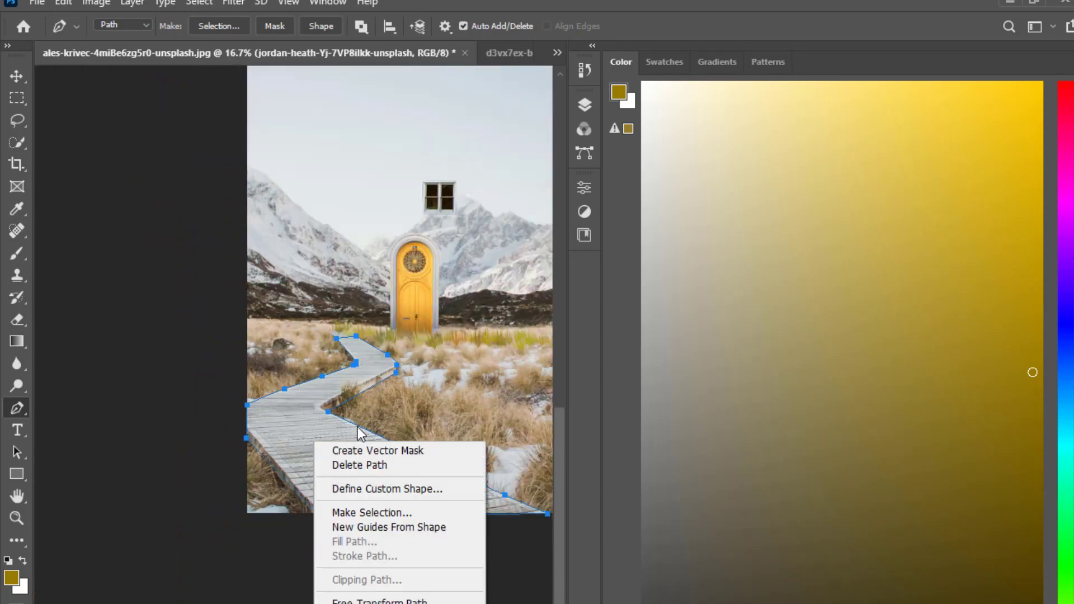
click(358, 511)
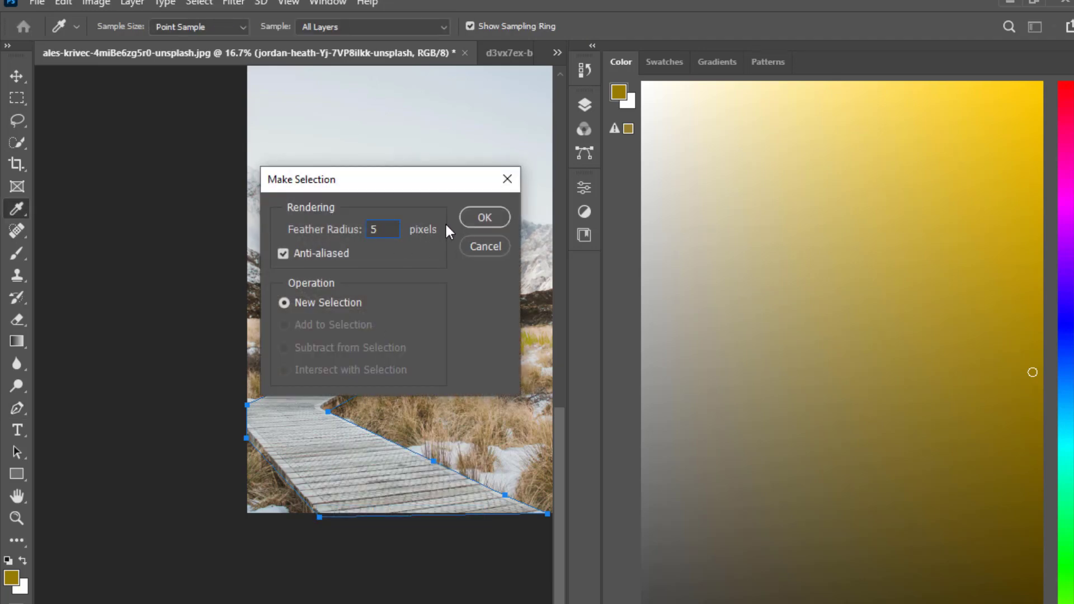
click(479, 223)
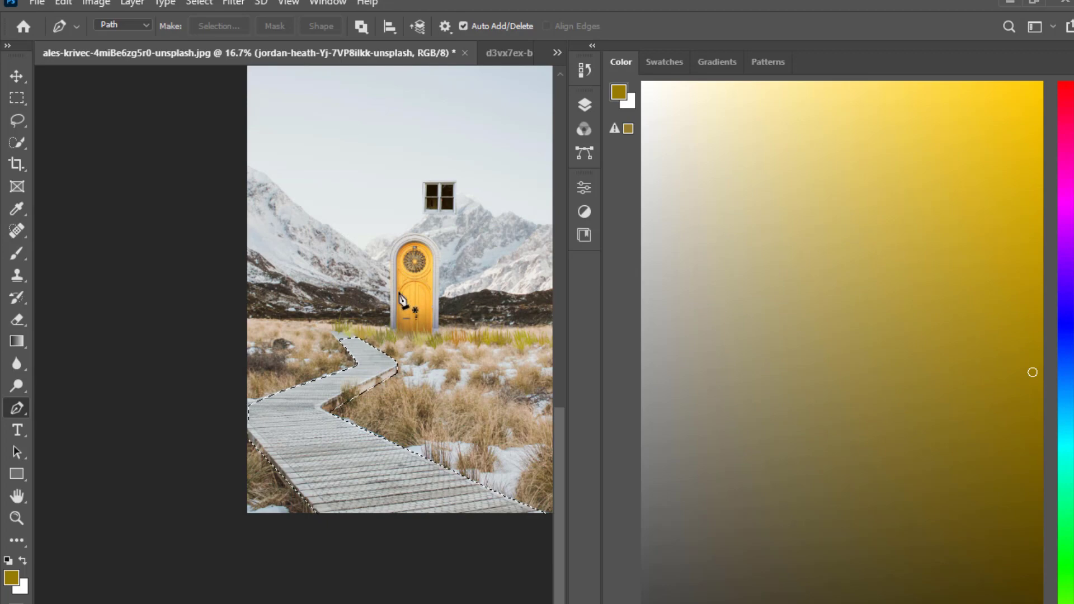
Add a layer mask to the jordan-heath photo layer from the boardwalk selection
click(581, 110)
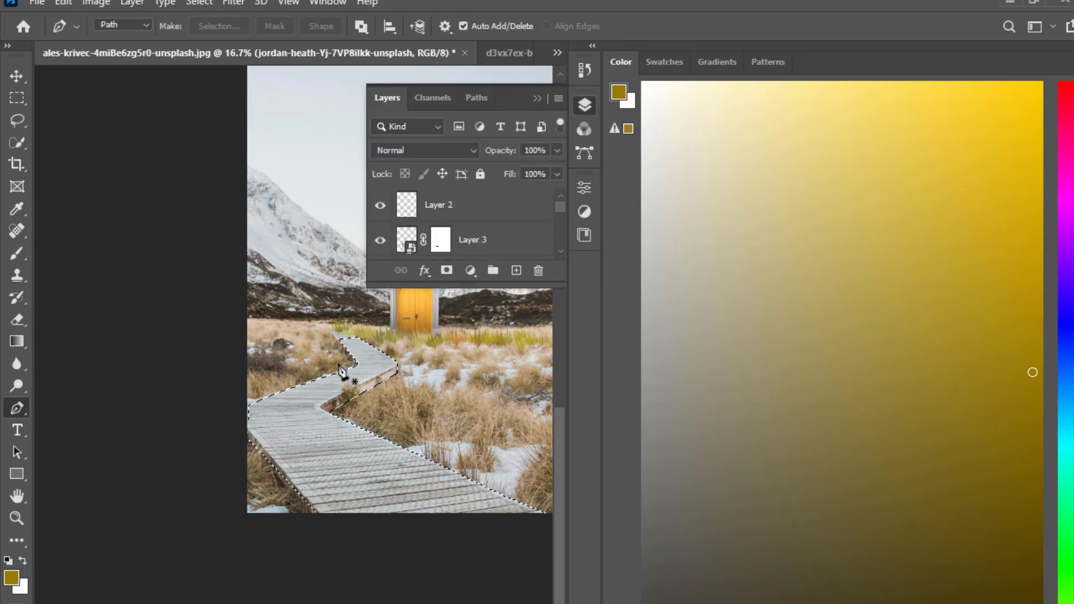
scroll(453, 230, down, 2)
scroll(472, 241, down, 1)
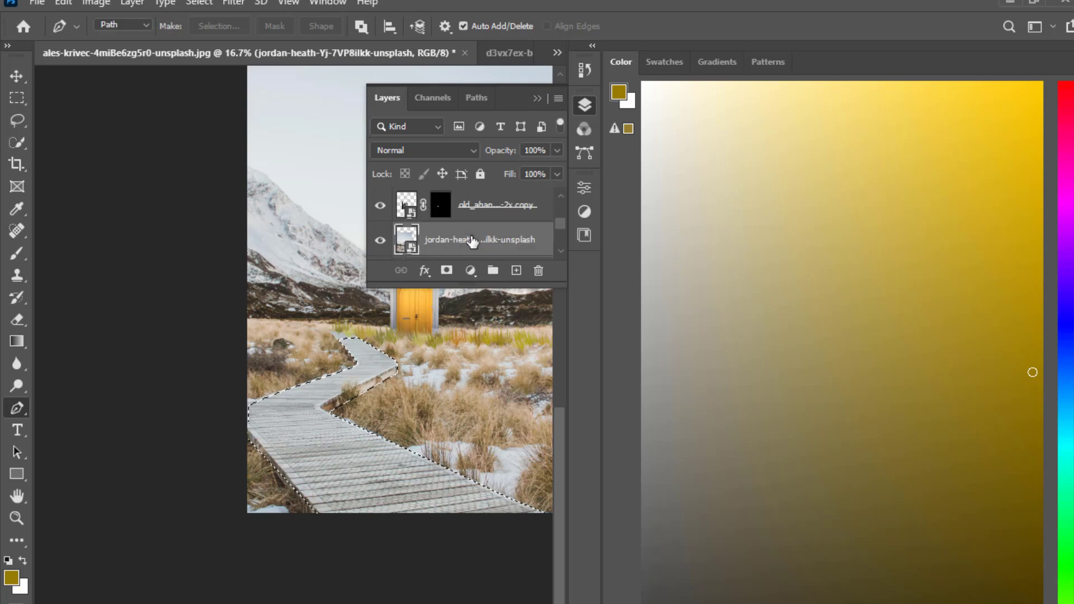
click(446, 271)
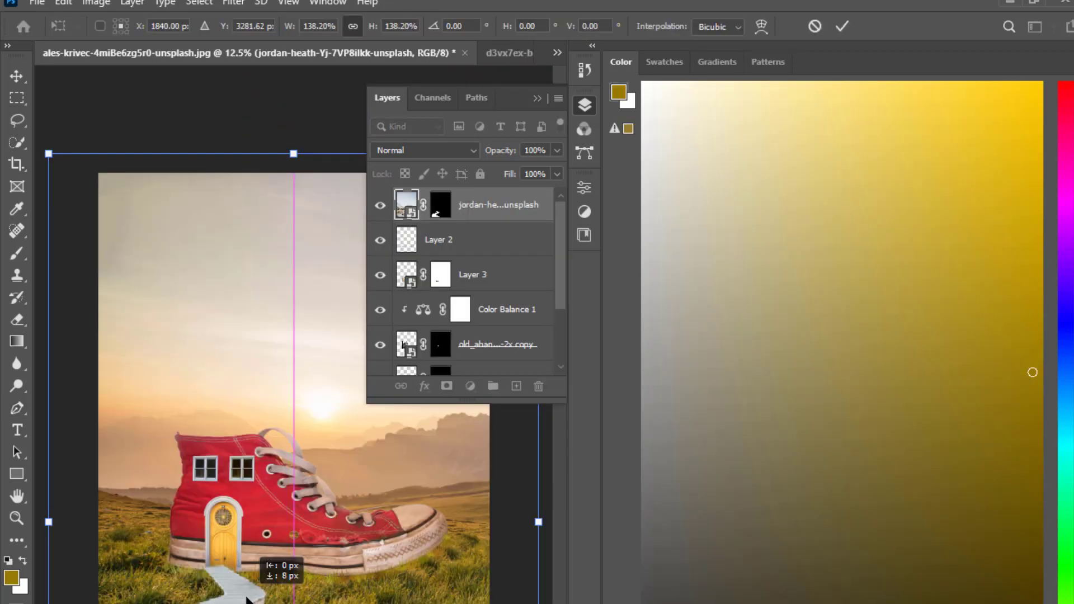
Position the boardwalk, scaled to 138.20%, so its far end meets the door's threshold, then apply the transform and deselect the layer
drag(246, 601, 250, 601)
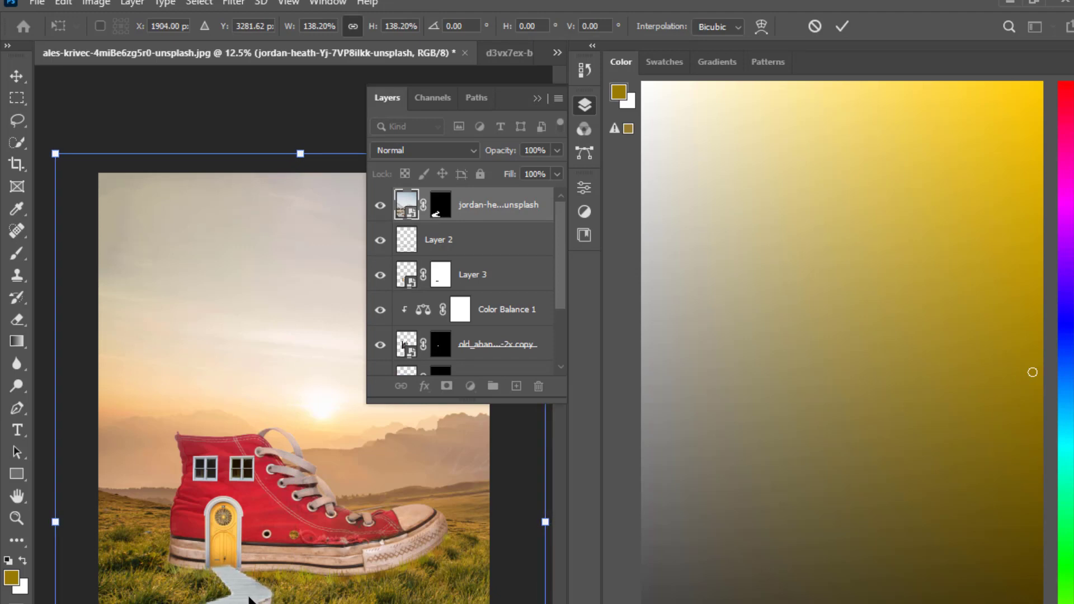
click(20, 77)
click(228, 151)
click(228, 151)
Paint black with a more opaque brush on the jordan-heath layer mask to clean up the boardwalk's far end at the door
key(ctrl+plus)
key(ctrl+plus)
key(ctrl+plus)
key(ctrl+plus)
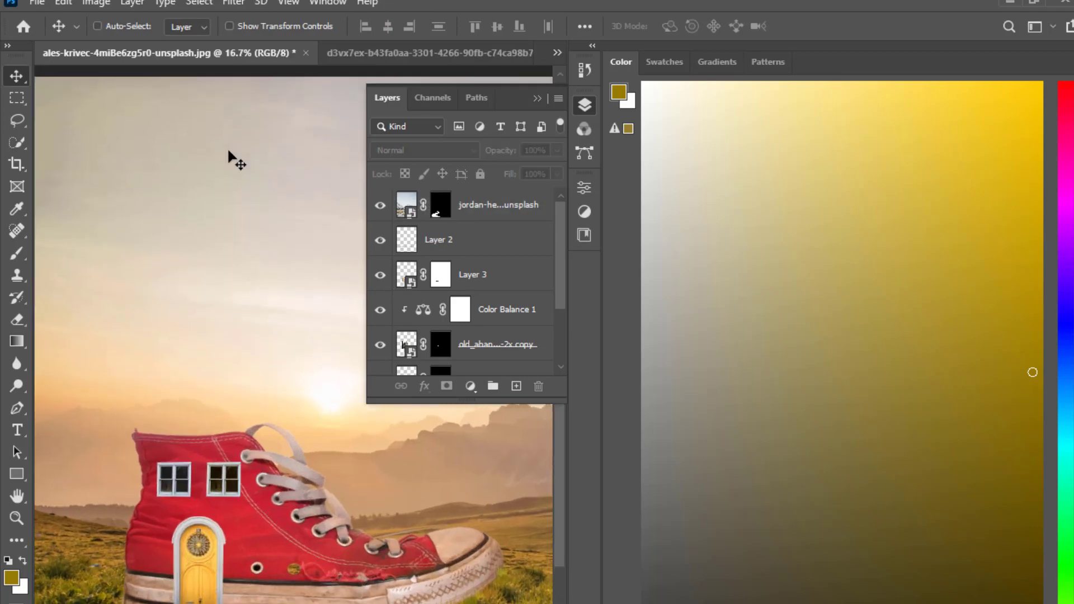
drag(92, 603, 290, 393)
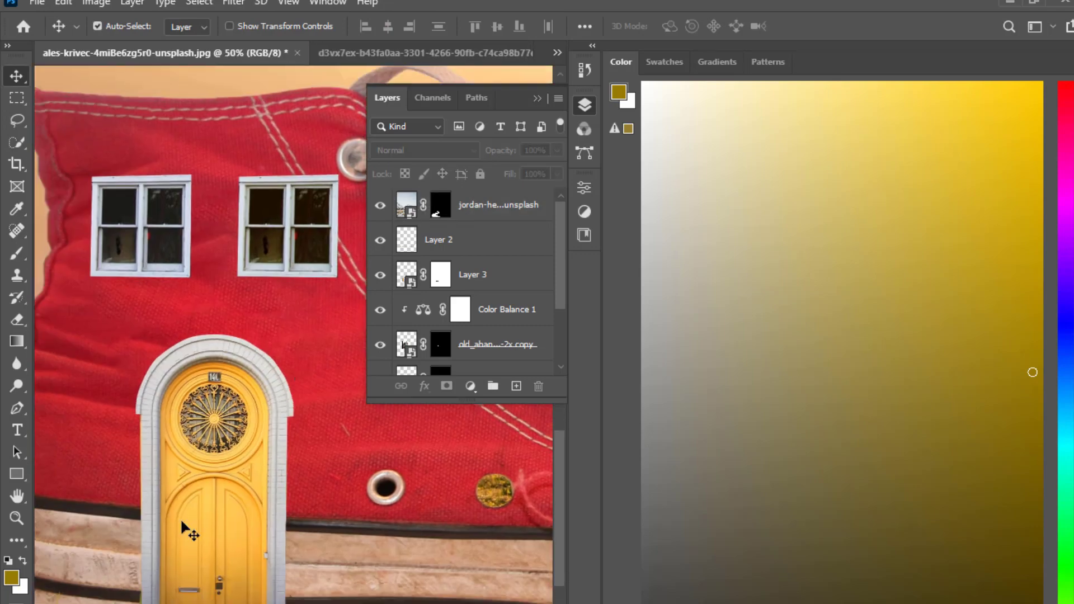
key(ctrl+plus)
key(ctrl+plus)
drag(210, 603, 275, 355)
click(441, 206)
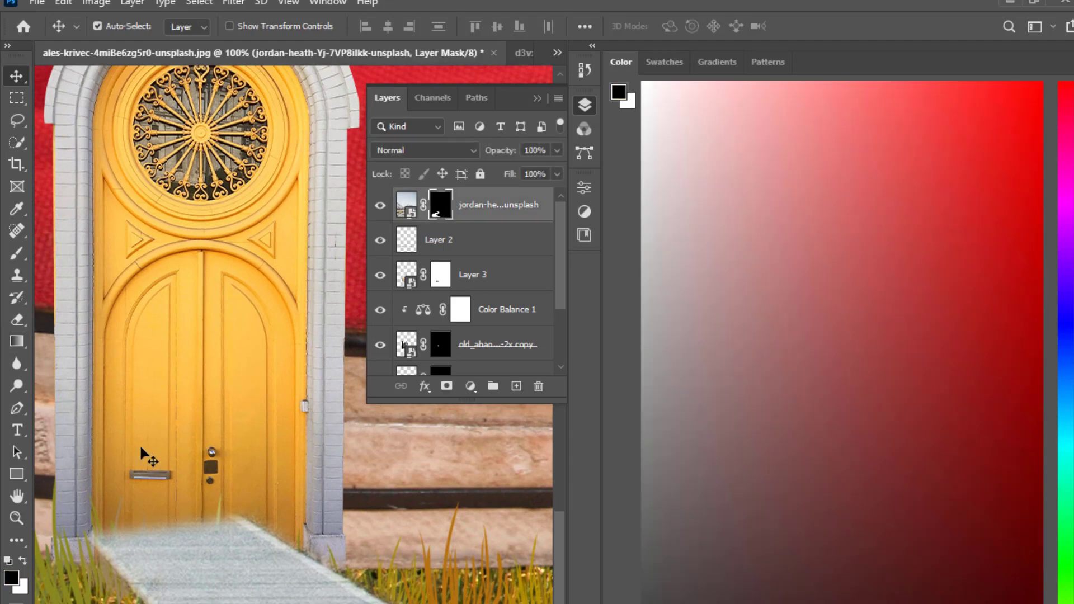
key(b)
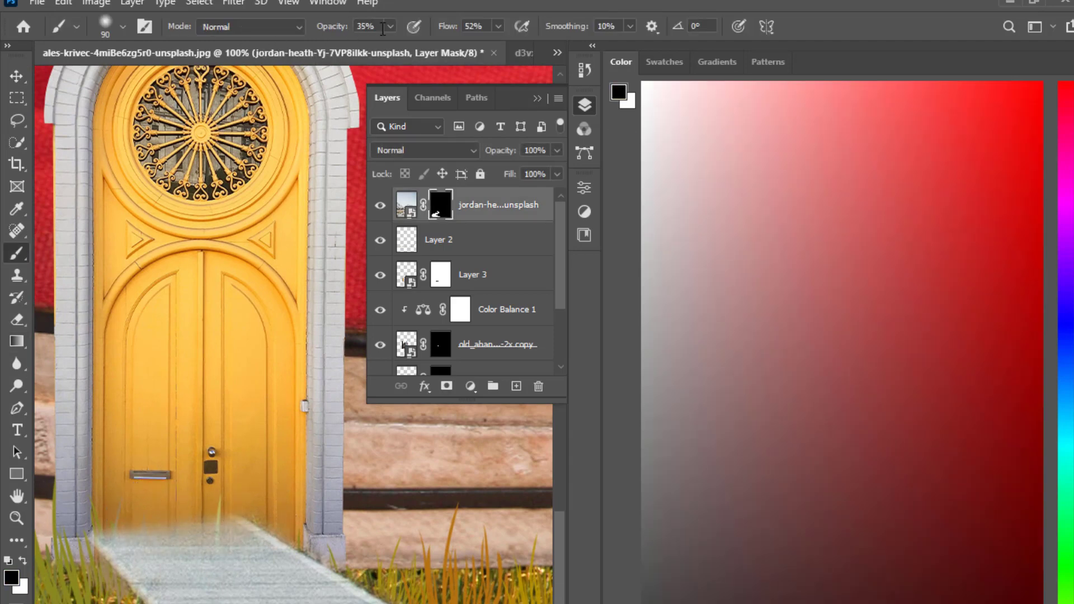
click(428, 45)
mouse_move(277, 516)
mouse_down()
mouse_move(120, 520)
mouse_move(204, 526)
mouse_move(218, 511)
mouse_move(90, 558)
mouse_move(81, 582)
mouse_move(214, 535)
mouse_move(163, 541)
mouse_move(146, 575)
mouse_move(123, 576)
mouse_move(282, 560)
mouse_up()
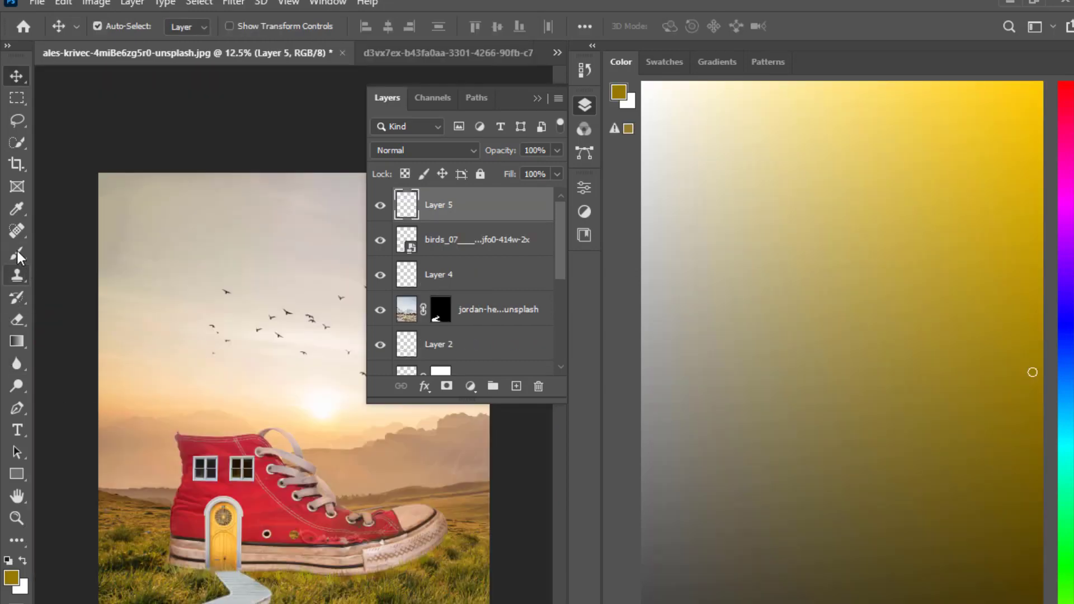
Set the brush size to 1300 and sample the pale yellow-orange sky glow beside the sun as the painting colour
click(16, 254)
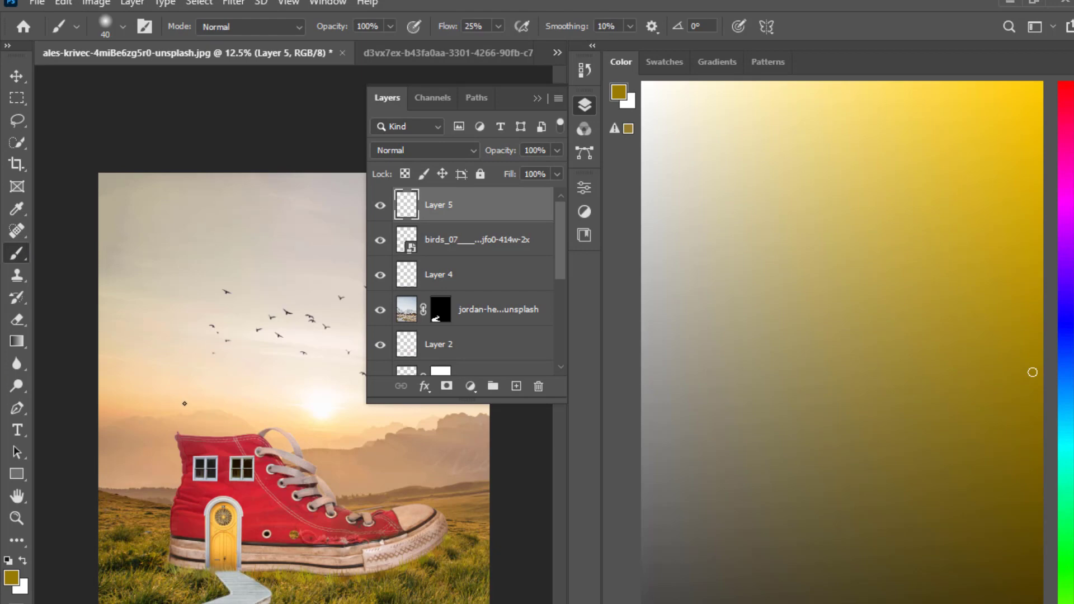
key(bracketright)
key(bracketright)
key(bracketright)
key(bracketright)
key(bracketright)
key(bracketright)
key(bracketright)
key(bracketright)
key(bracketright)
key(bracketright)
key(bracketright)
key(bracketright)
key(bracketright)
key(bracketright)
key(bracketright)
key(bracketright)
key(bracketright)
key(bracketright)
key(bracketright)
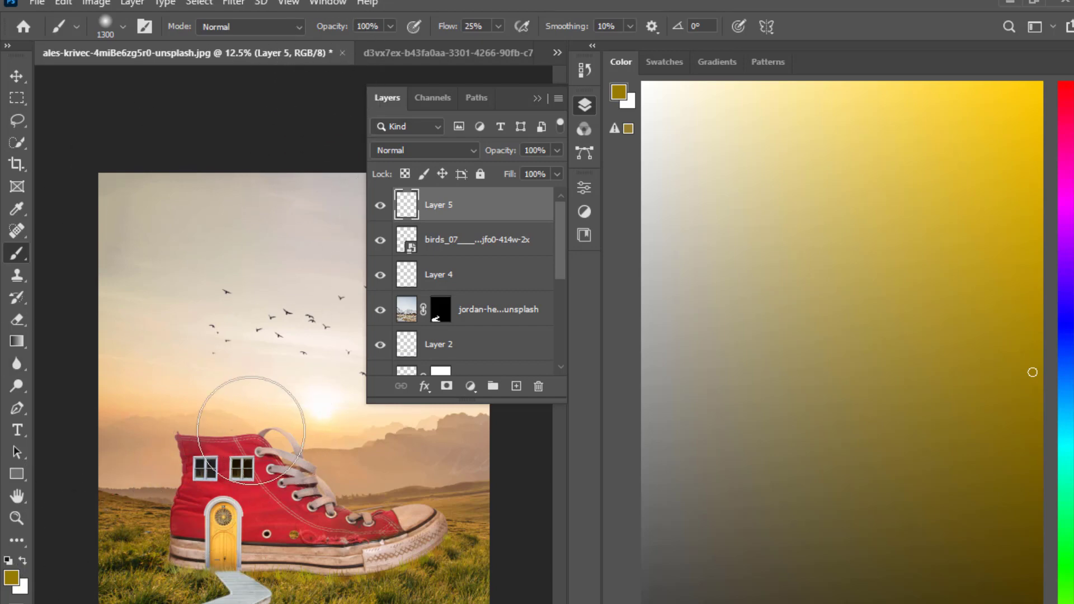
alt+click(313, 408)
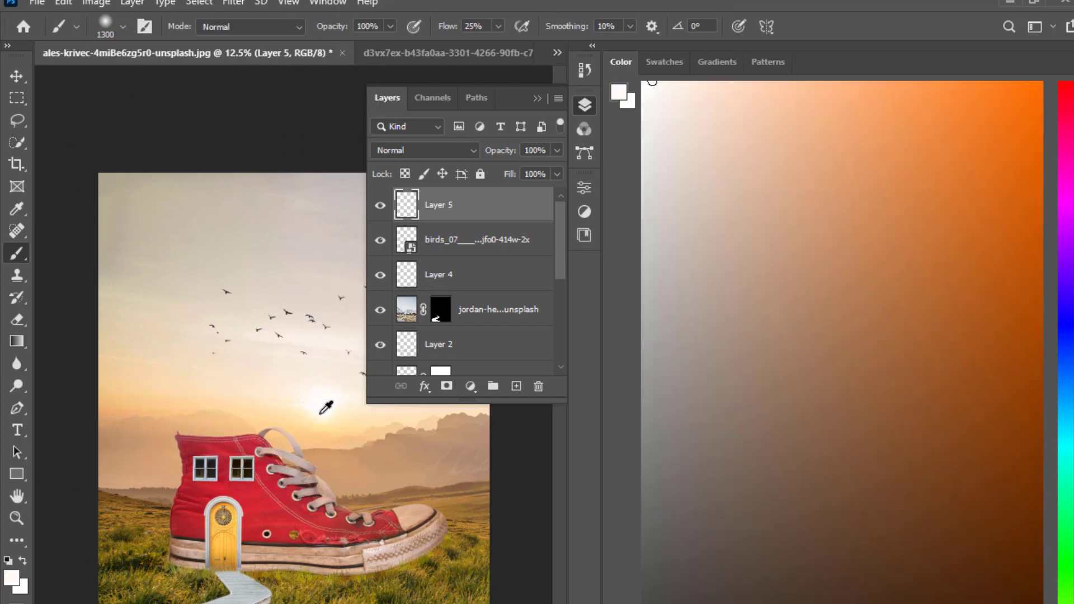
alt+click(324, 413)
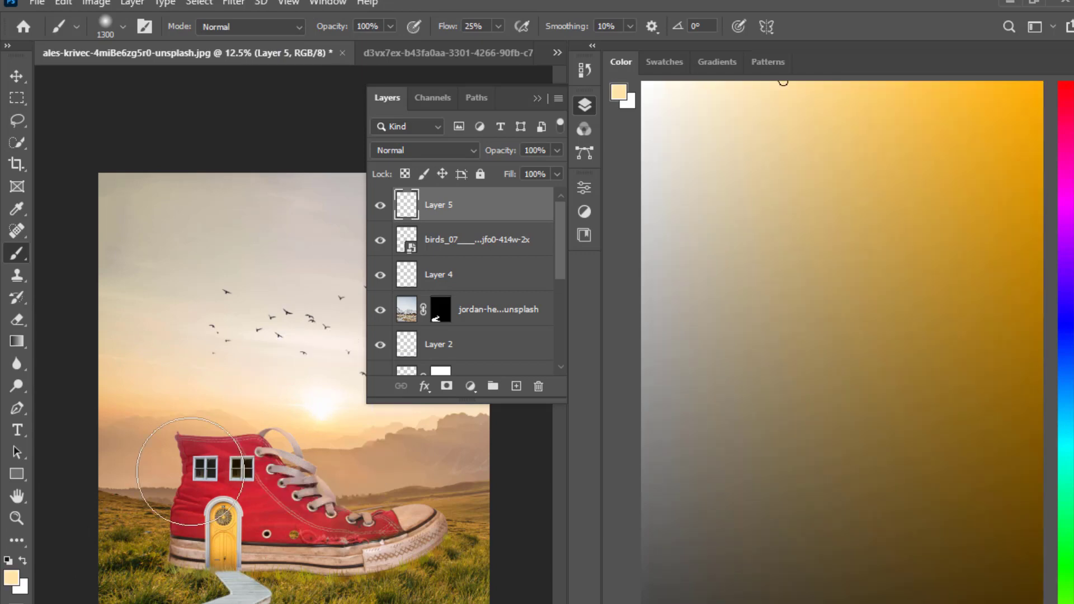
Raise the brush flow to 77% and paint a soft glow on Layer 5 over the sneaker's heel top and laces, undoing the trial dab
click(189, 449)
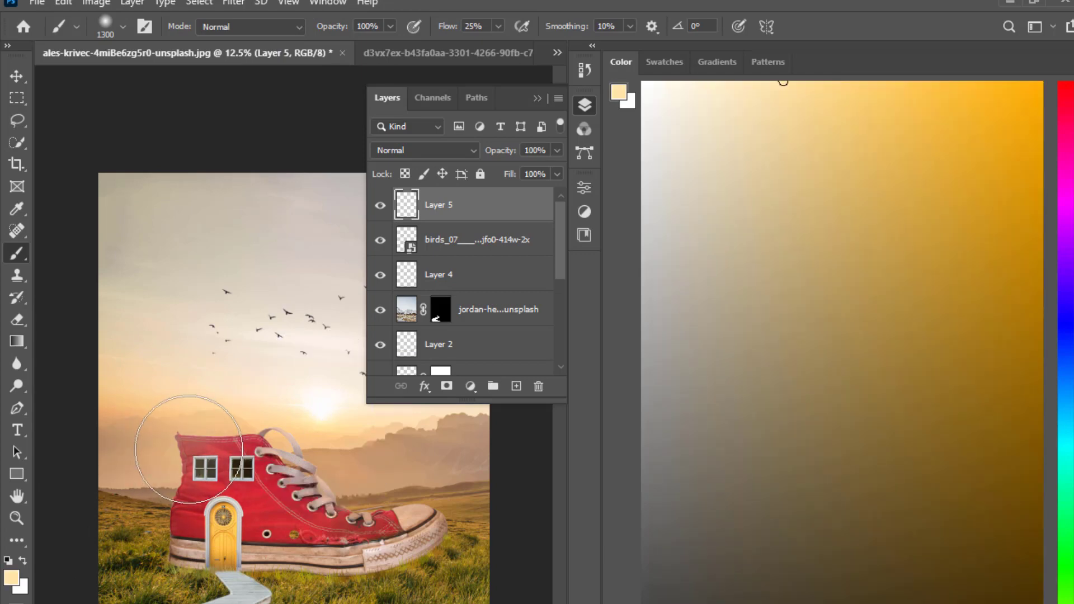
key(ctrl+z)
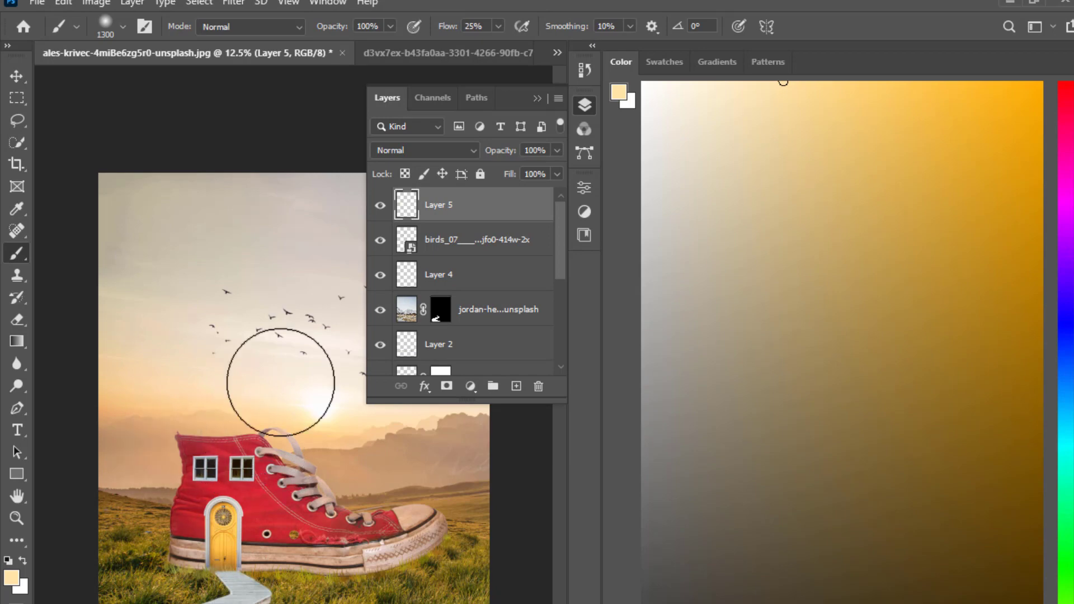
click(498, 26)
drag(498, 46, 539, 44)
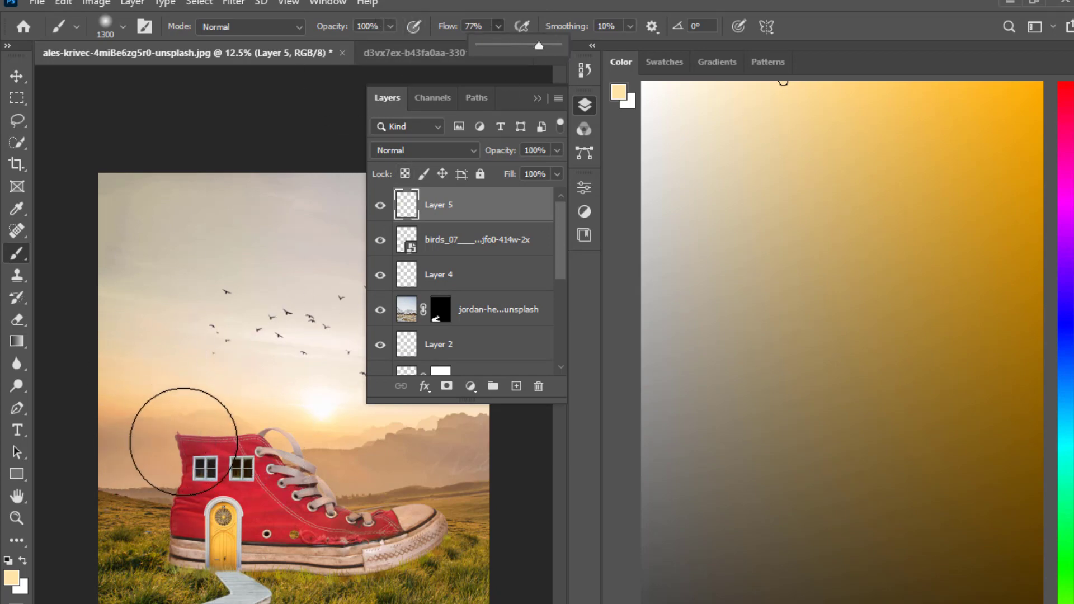
drag(183, 442, 193, 432)
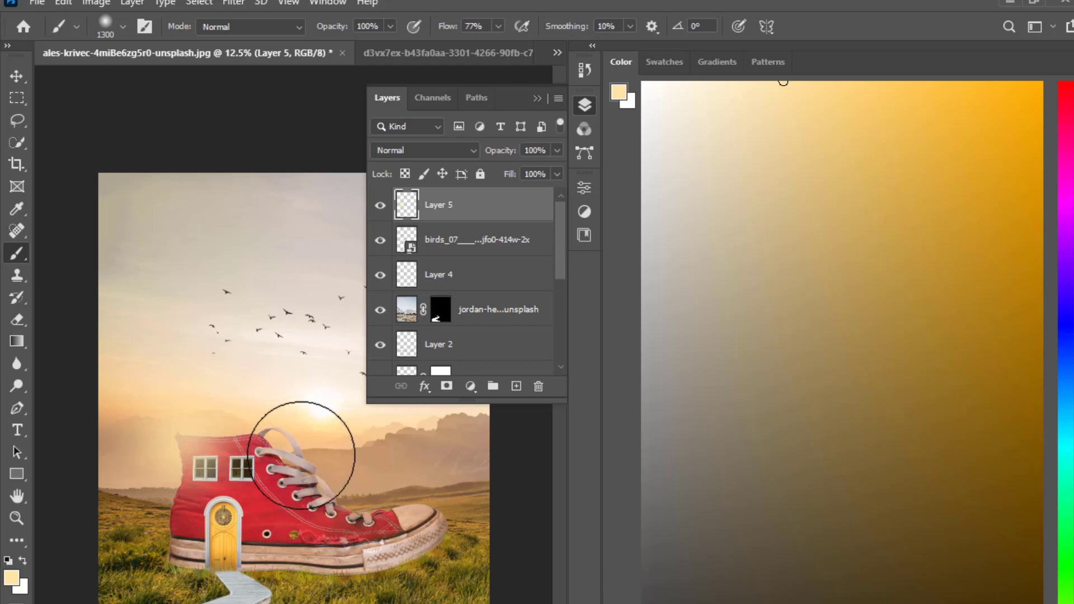
drag(295, 438, 307, 443)
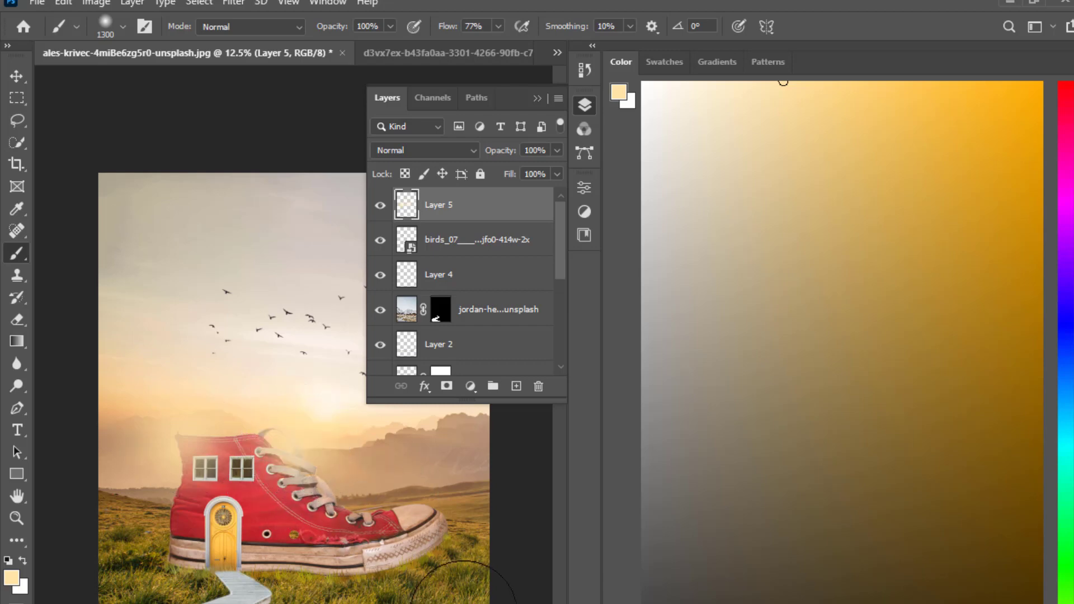
Set the blend mode of the painted glow layer, Layer 5, to Overlay
click(16, 76)
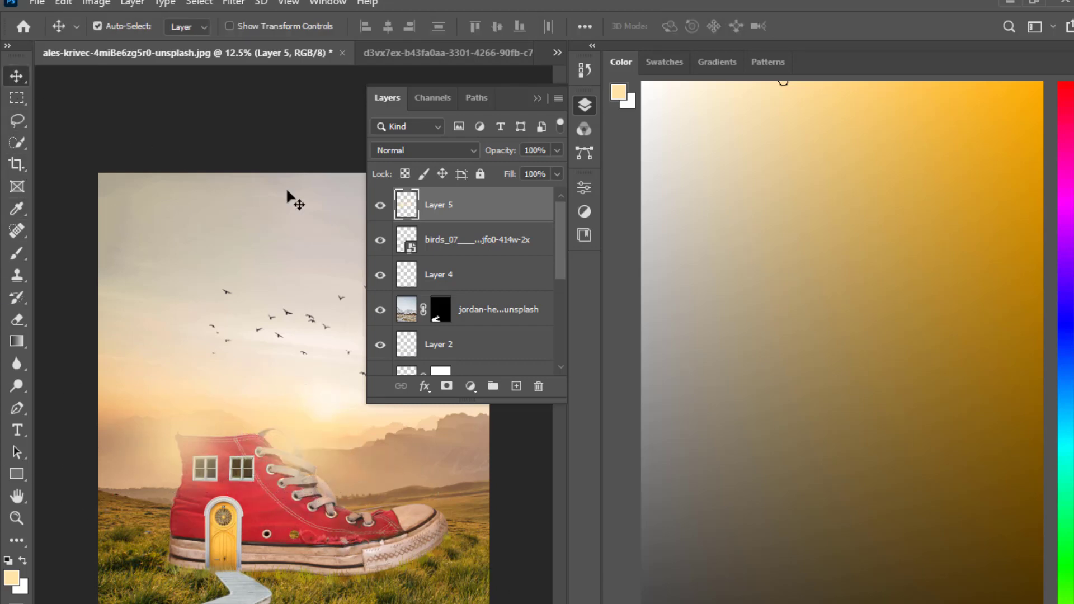
click(451, 149)
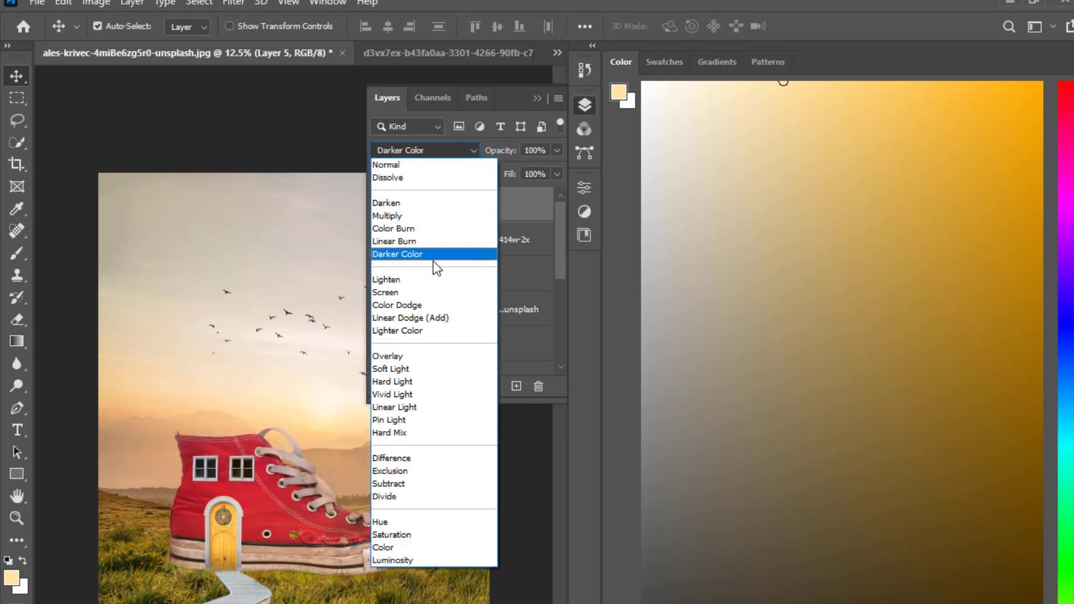
click(423, 356)
click(475, 386)
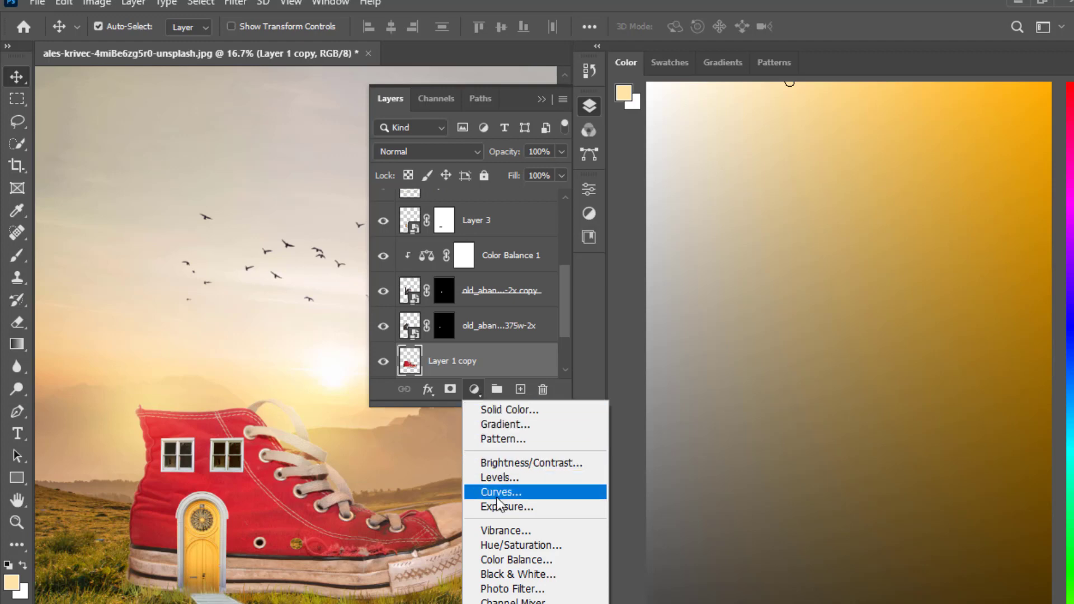
click(509, 558)
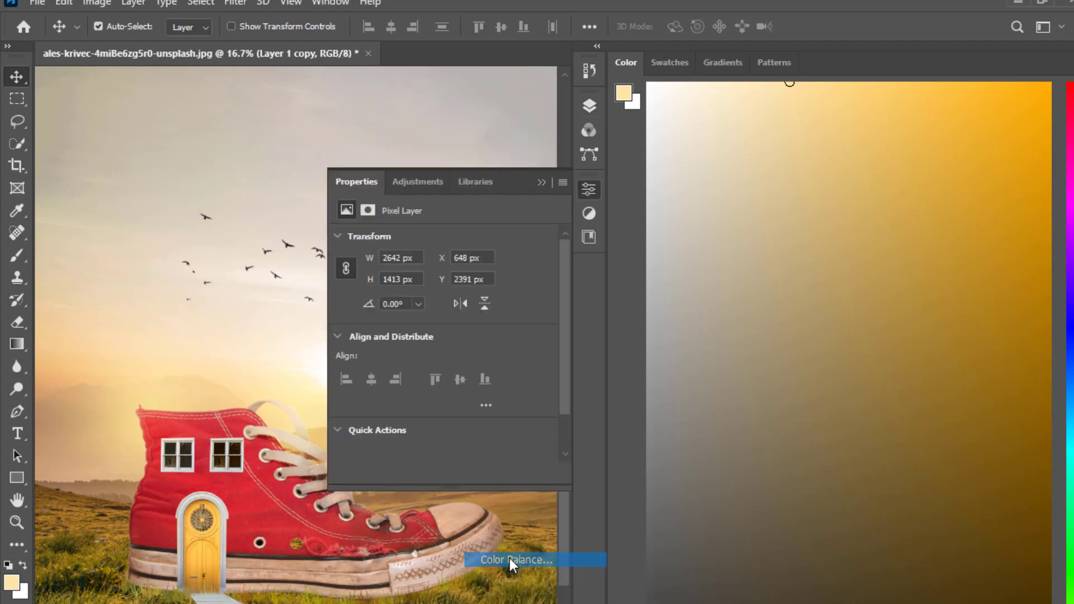
click(541, 183)
click(590, 106)
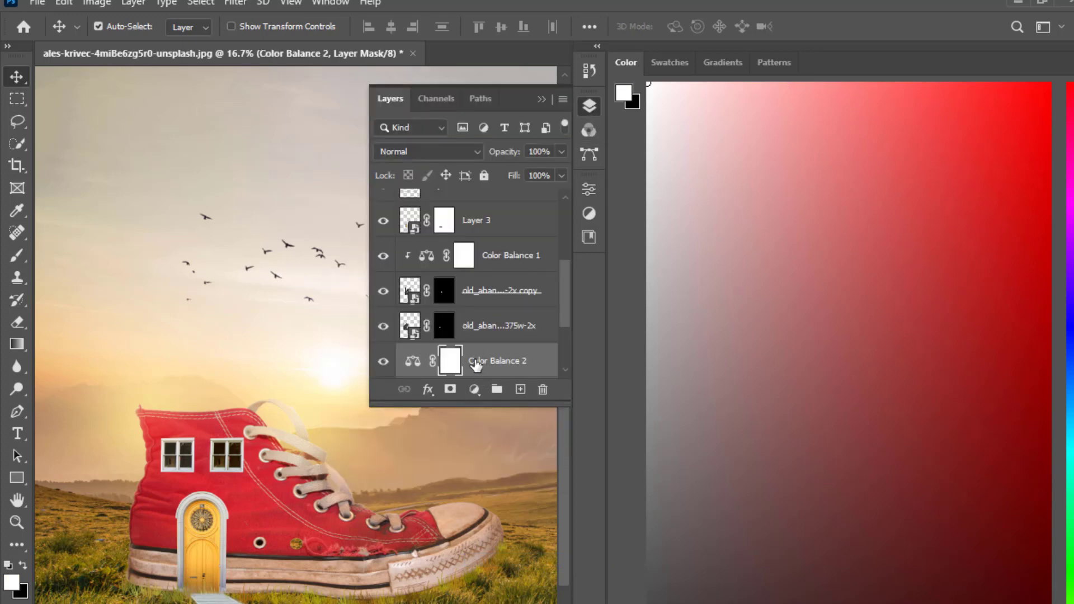
key(Delete)
key(Delete)
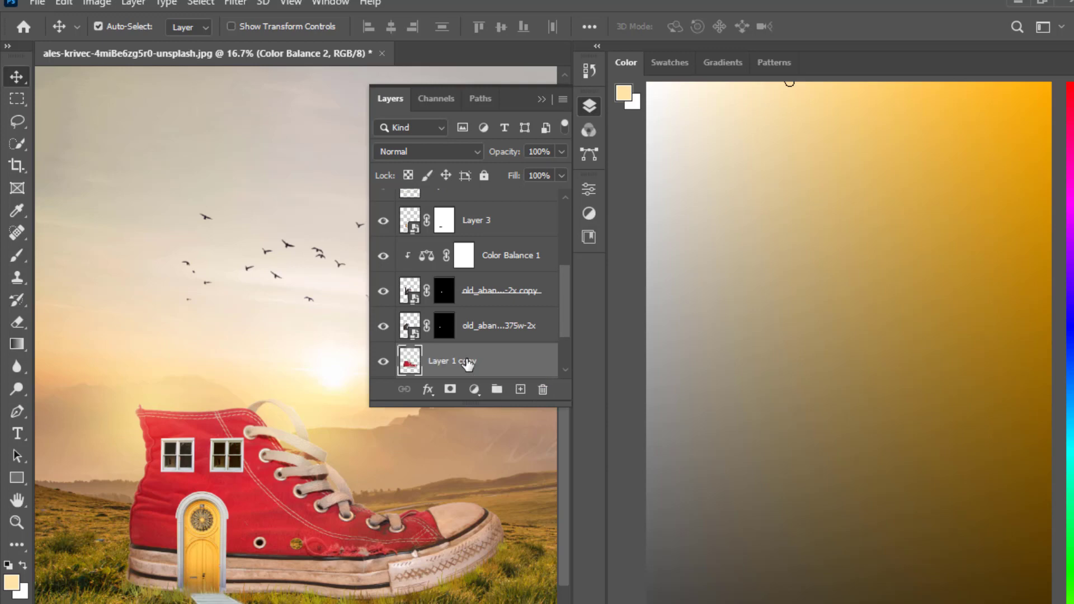
Add a Curves adjustment above Layer 1 copy and pull the middle of the RGB curve down to darken the tones
click(475, 390)
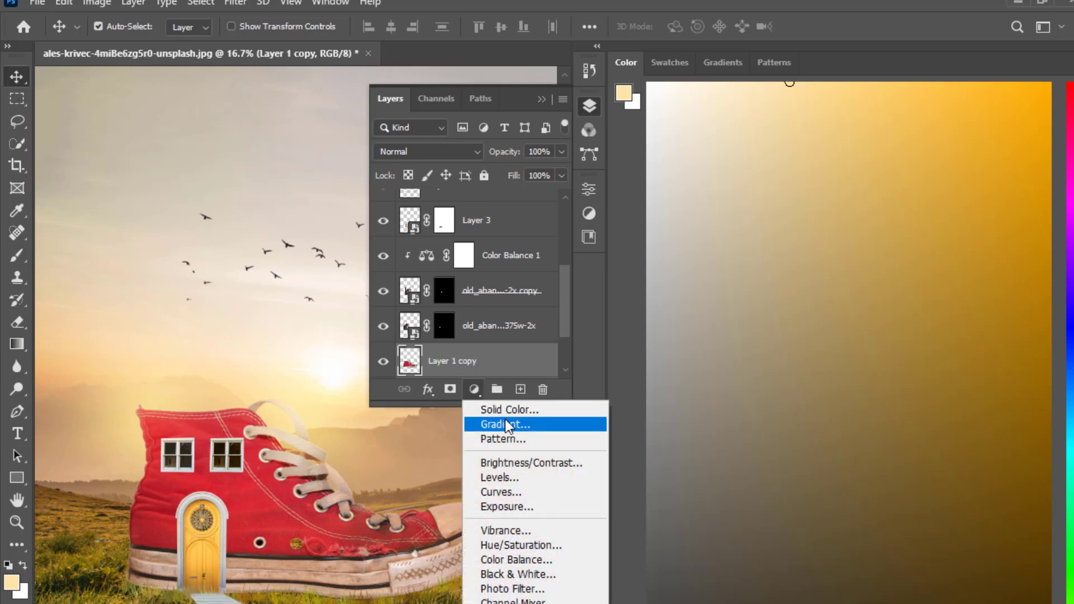
click(501, 490)
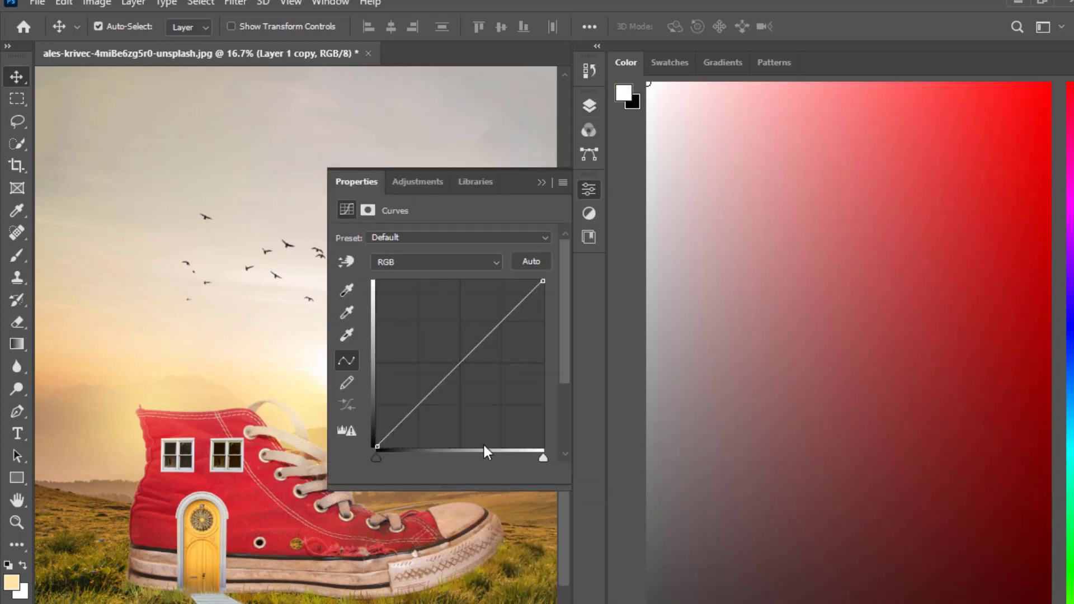
mouse_move(480, 348)
mouse_down()
mouse_move(496, 367)
mouse_move(488, 362)
mouse_up()
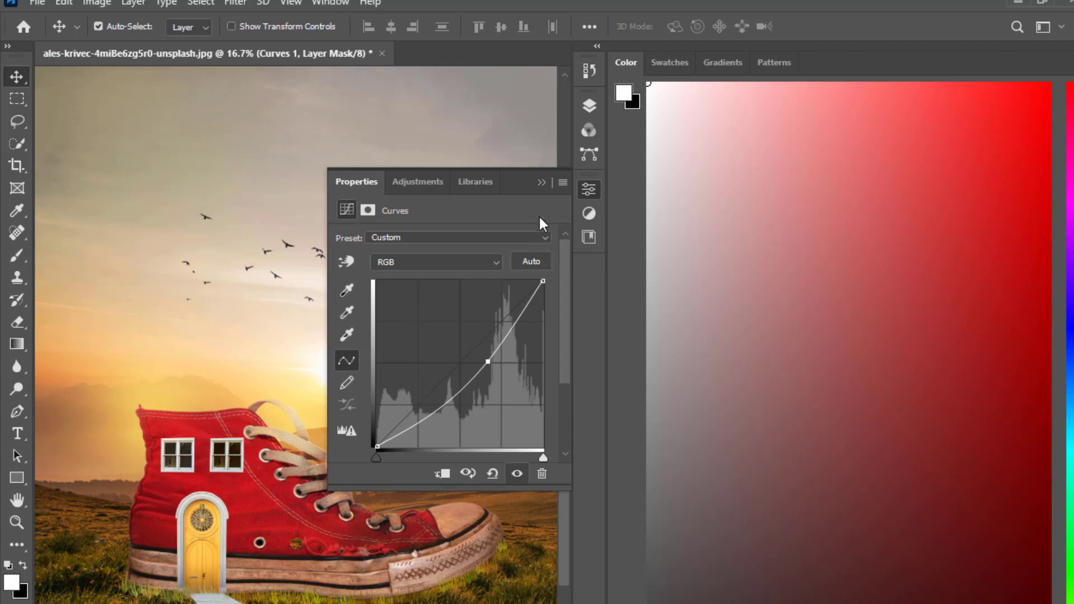
click(541, 183)
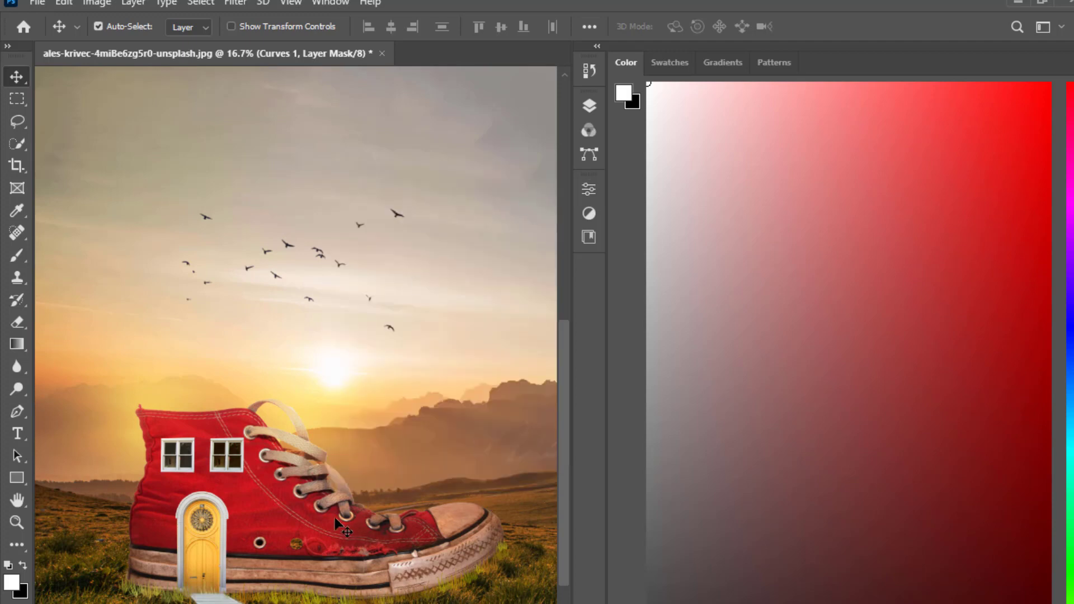
Clip the Curves 1 adjustment to Layer 1 copy and invert its mask to black
click(586, 109)
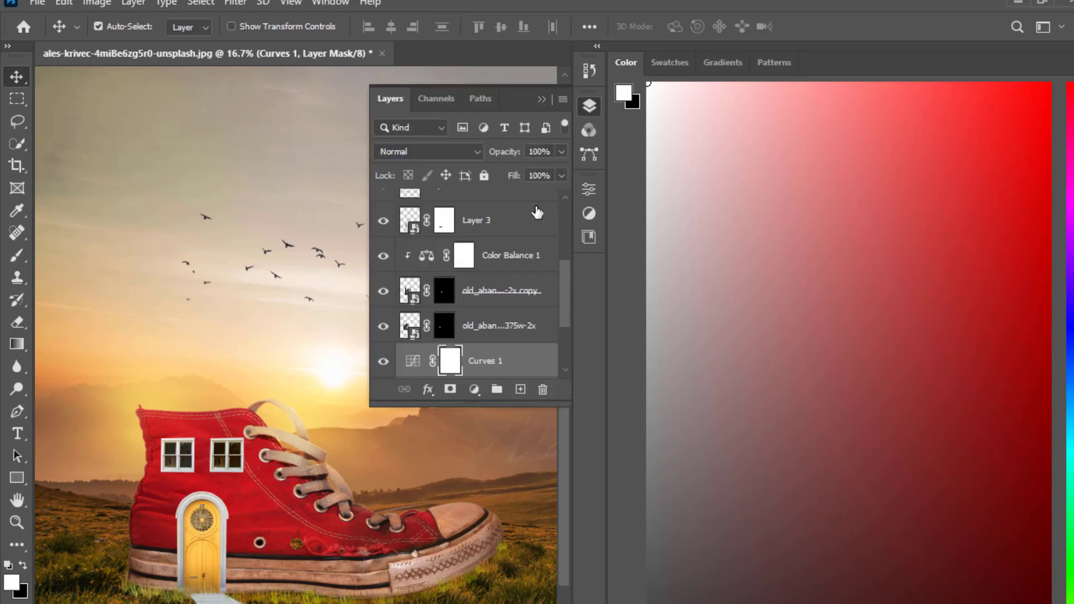
scroll(458, 347, down, 2)
right_click(490, 288)
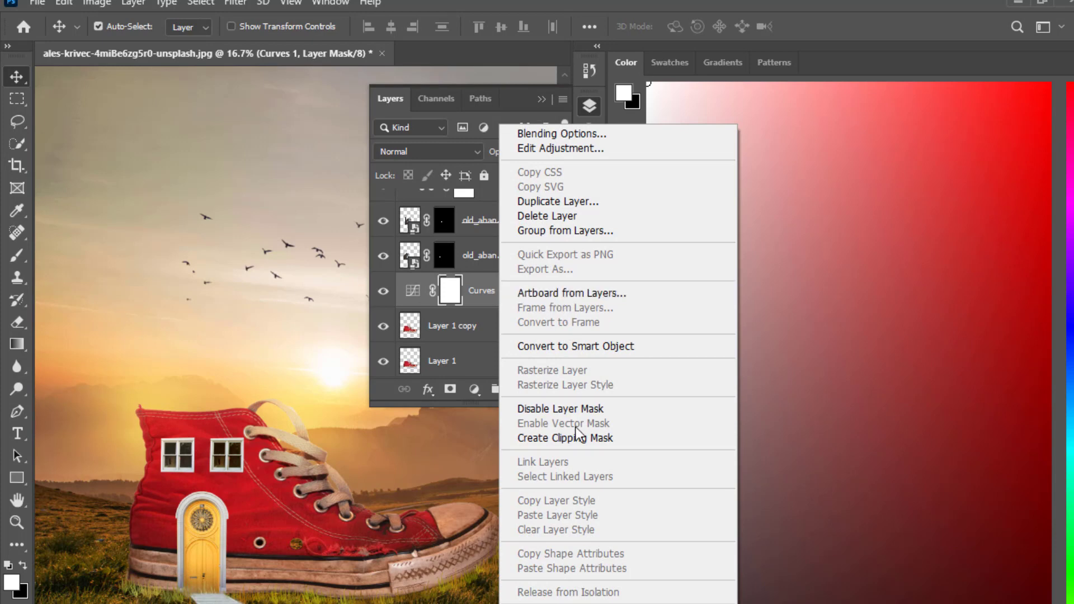
click(565, 440)
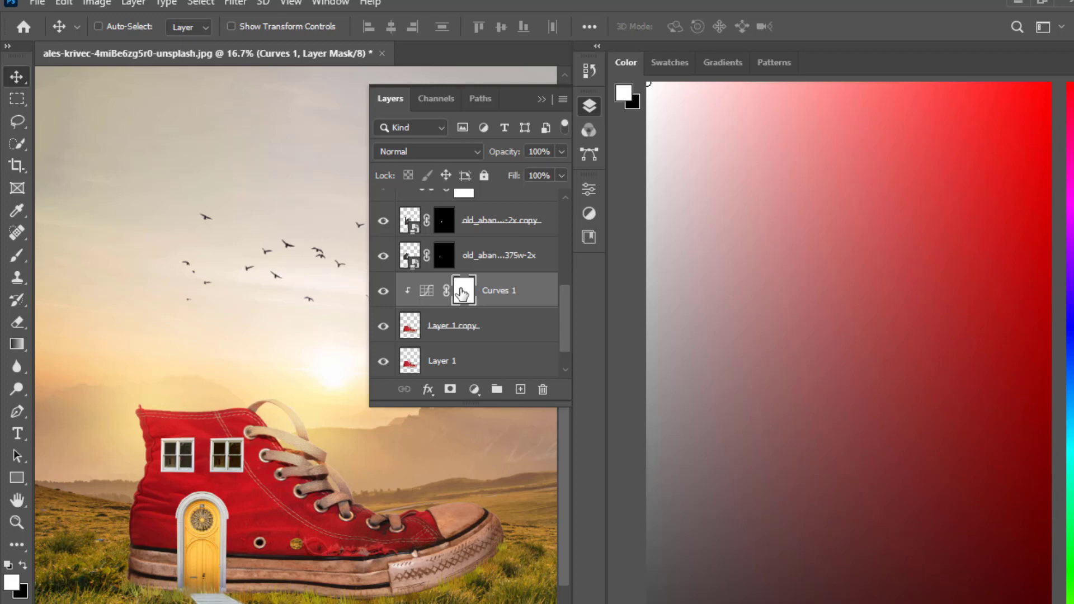
key(ctrl+i)
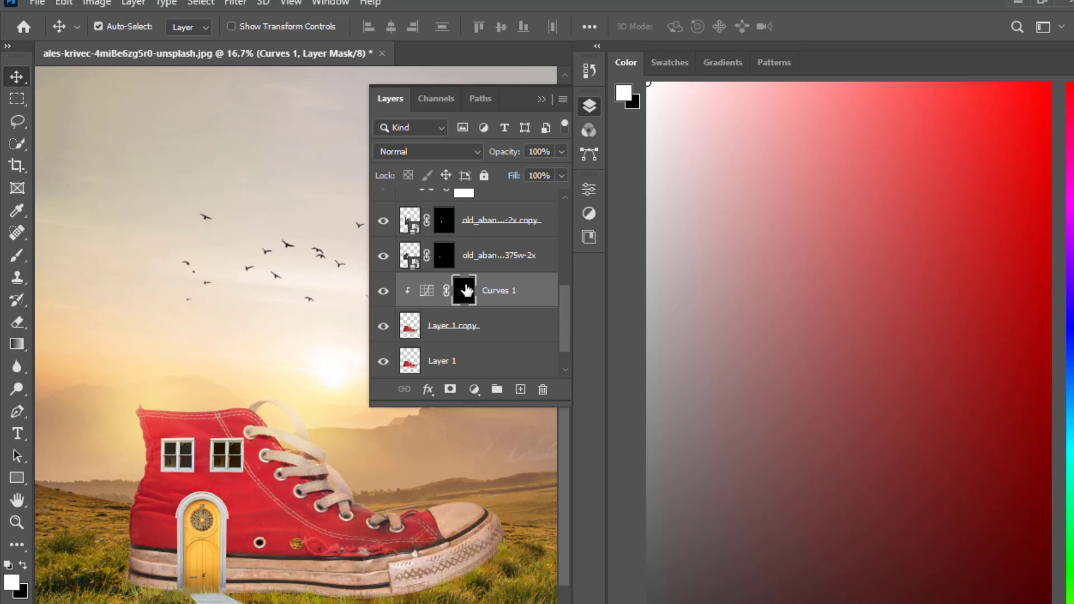
Paint white with a 300 px brush at 54% opacity on the Curves 1 mask along the sneaker's sole to darken it
click(23, 249)
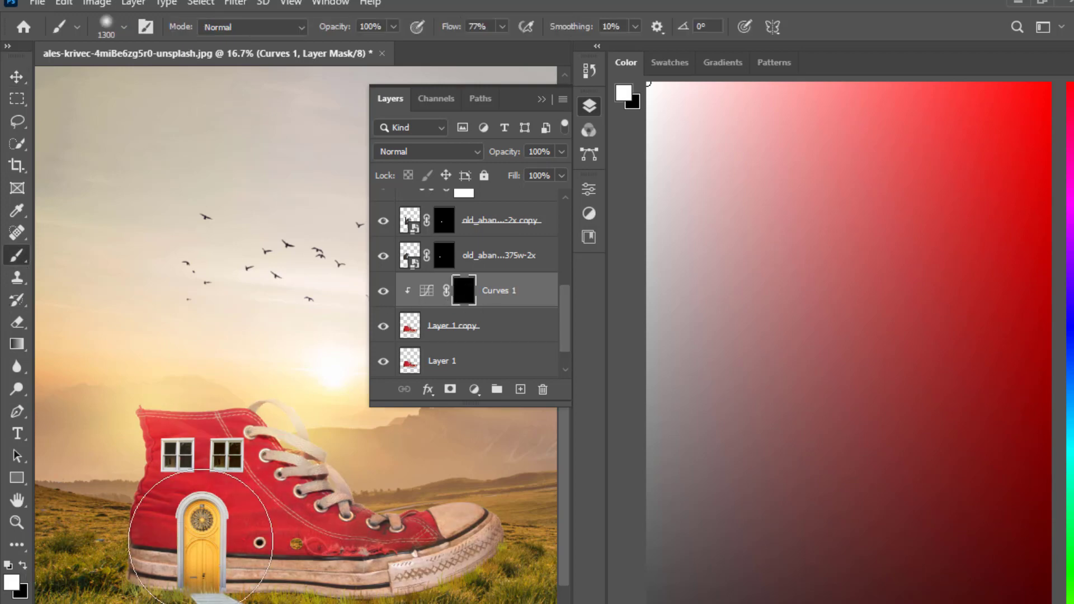
key(bracketleft)
key(bracketleft)
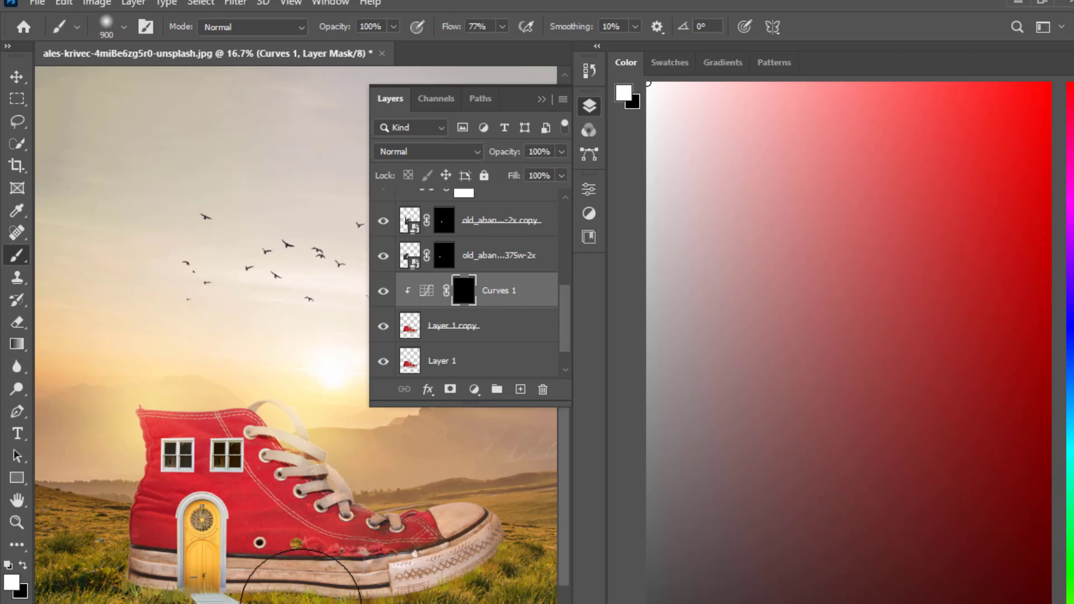
key(bracketleft)
key(bracketleft)
key(bracketleft)
key(bracketleft)
key(bracketleft)
click(393, 26)
click(358, 45)
key(bracketleft)
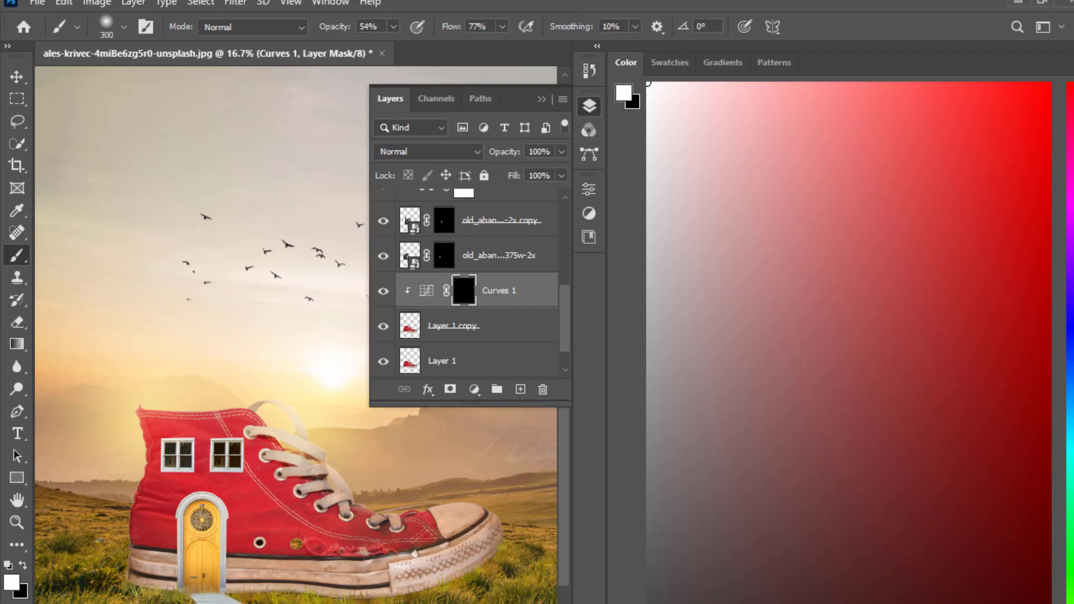
mouse_move(467, 581)
mouse_down()
mouse_move(364, 603)
mouse_move(457, 582)
mouse_move(235, 596)
mouse_up()
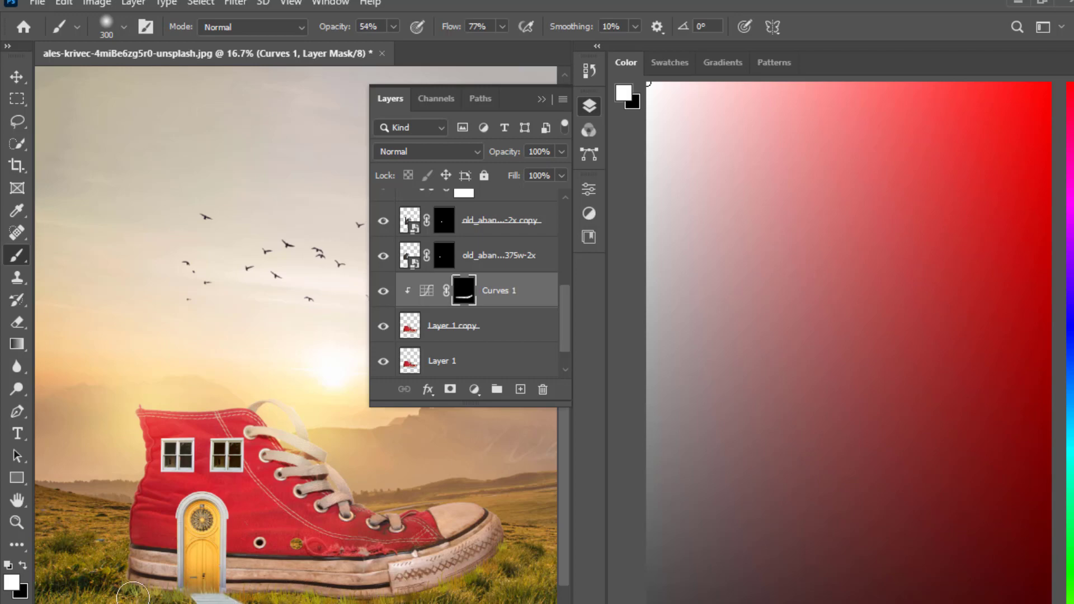
key(ctrl+minus)
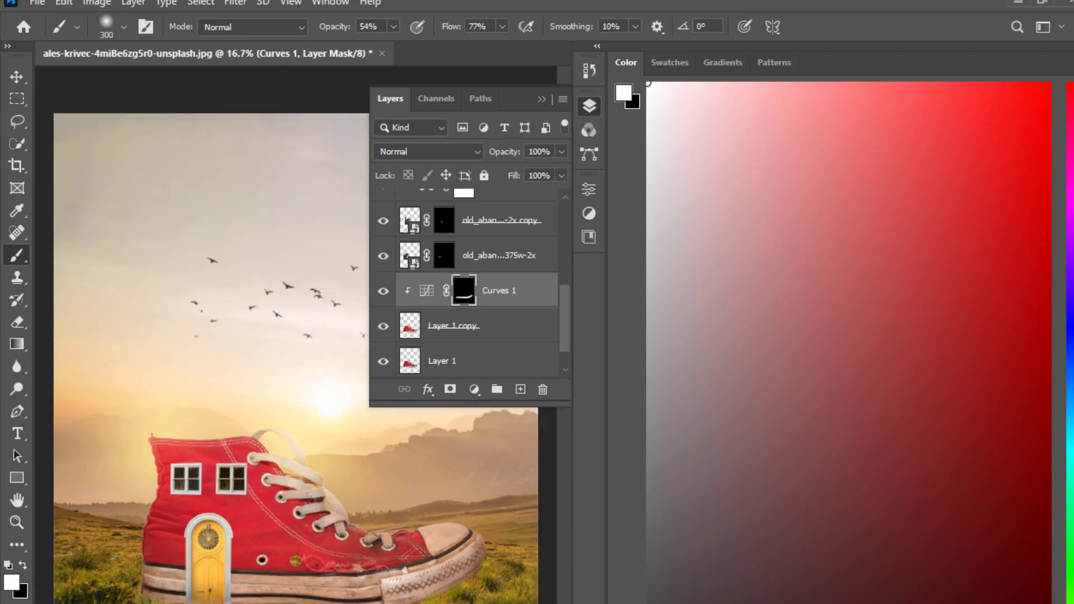
key(ctrl+plus)
key(ctrl+plus)
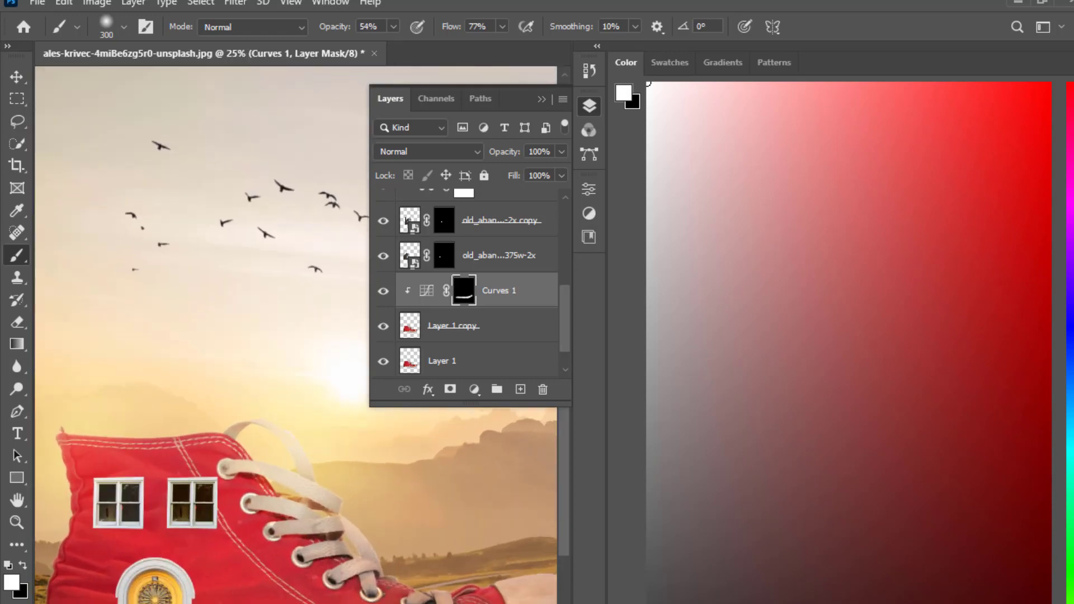
drag(336, 593, 280, 568)
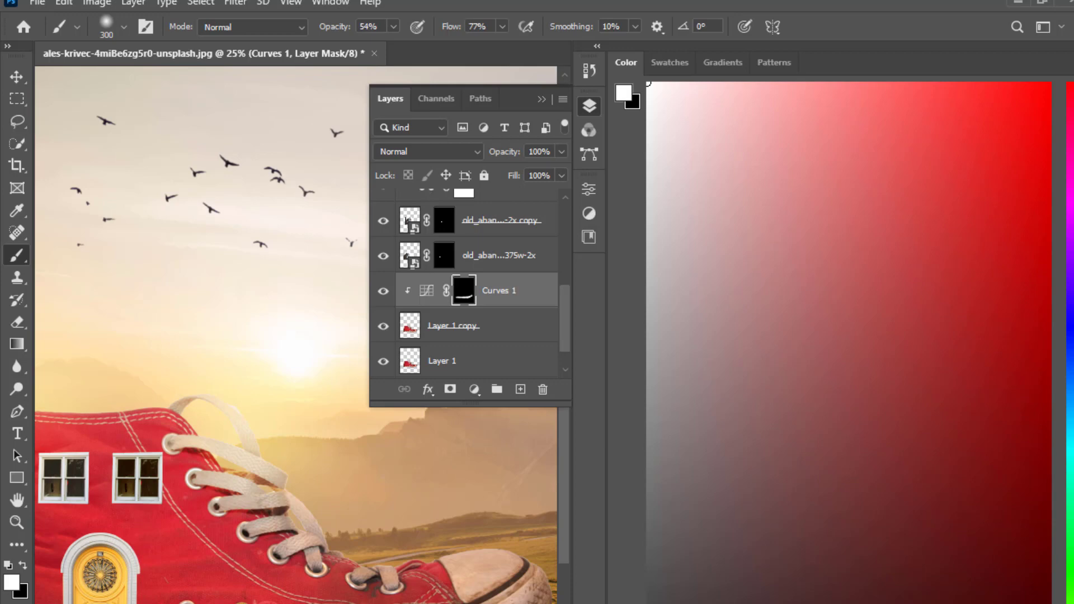
drag(281, 568, 218, 568)
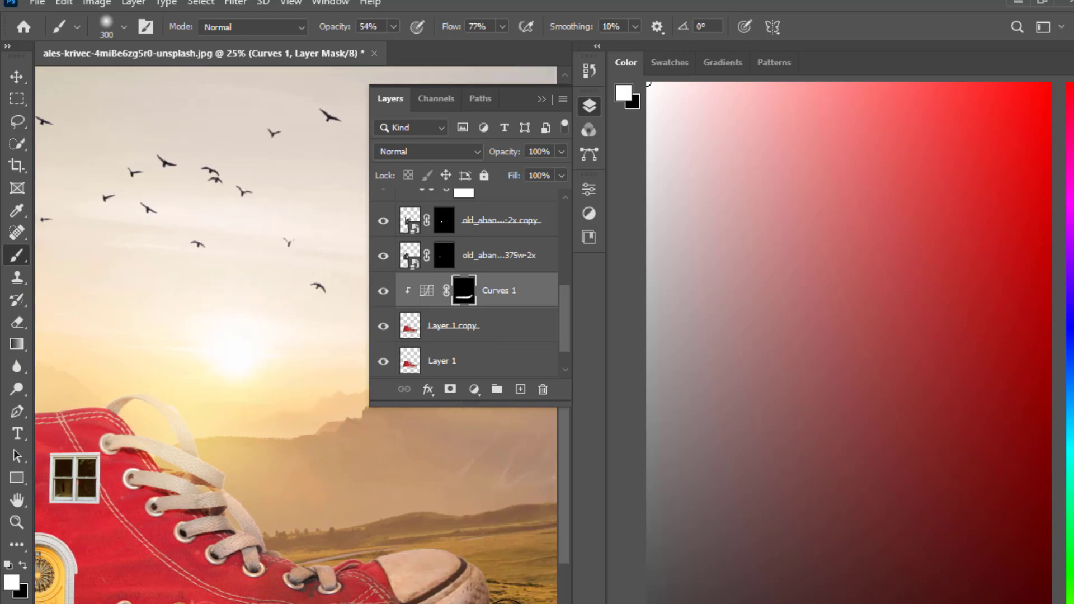
key(ctrl+minus)
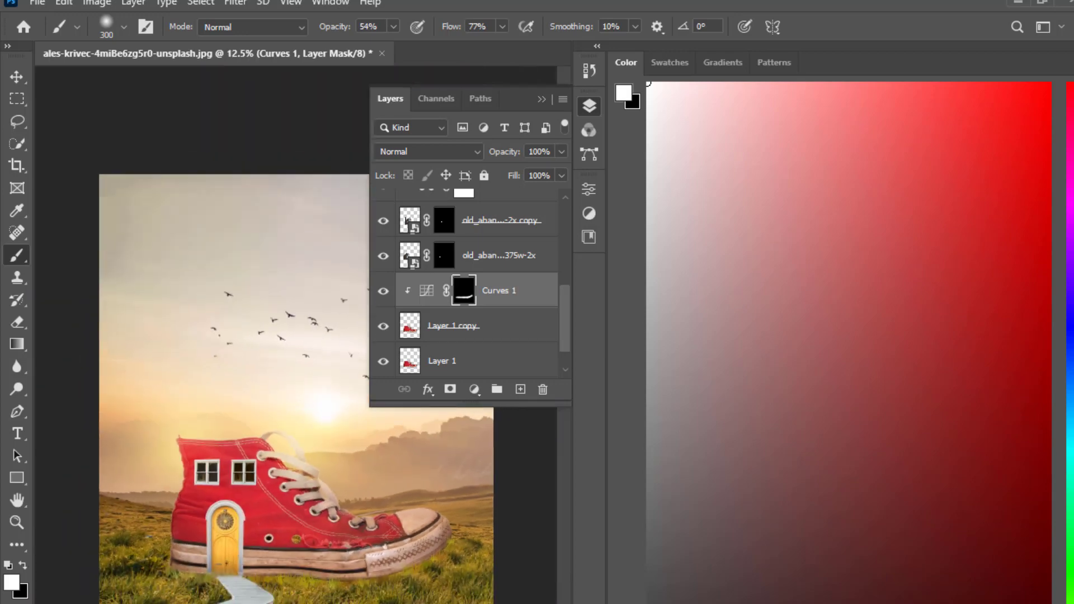
Add a Curves adjustment above the jordan-heath boardwalk layer and pull the middle of the RGB curve slightly down
click(16, 76)
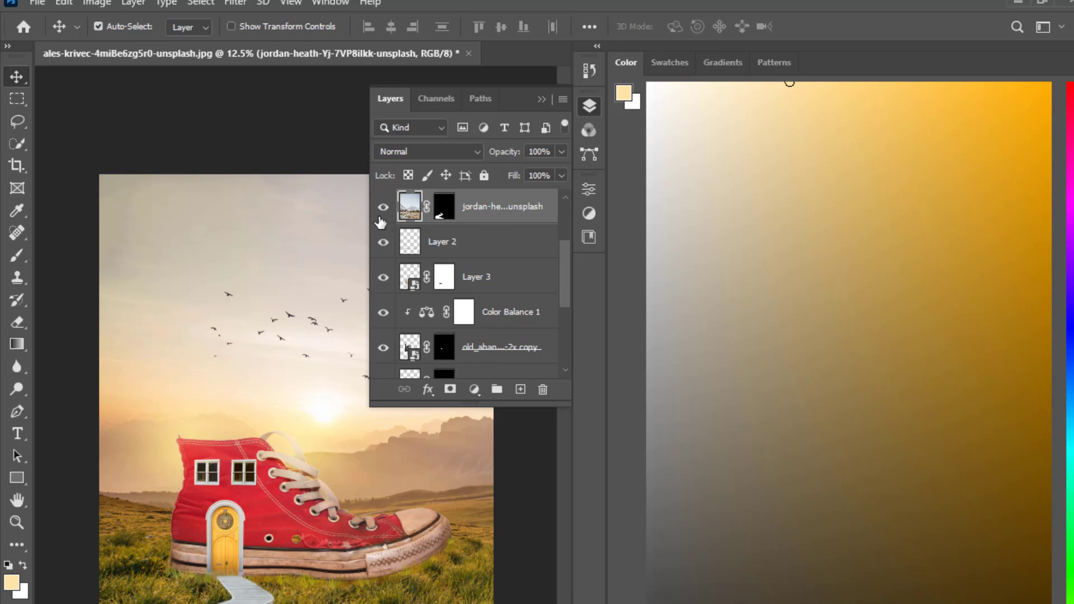
click(475, 390)
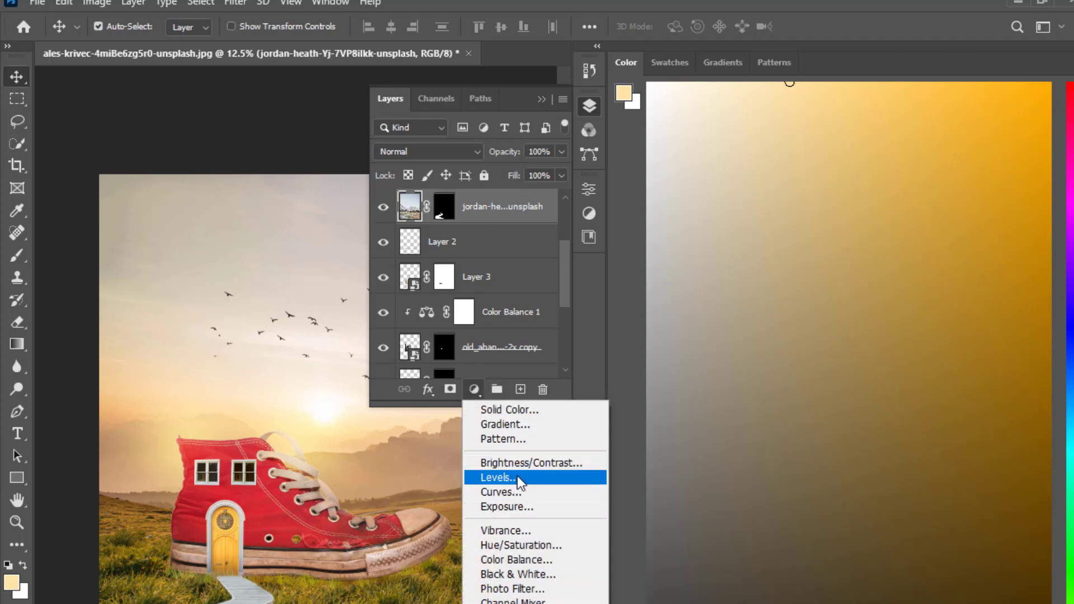
click(512, 490)
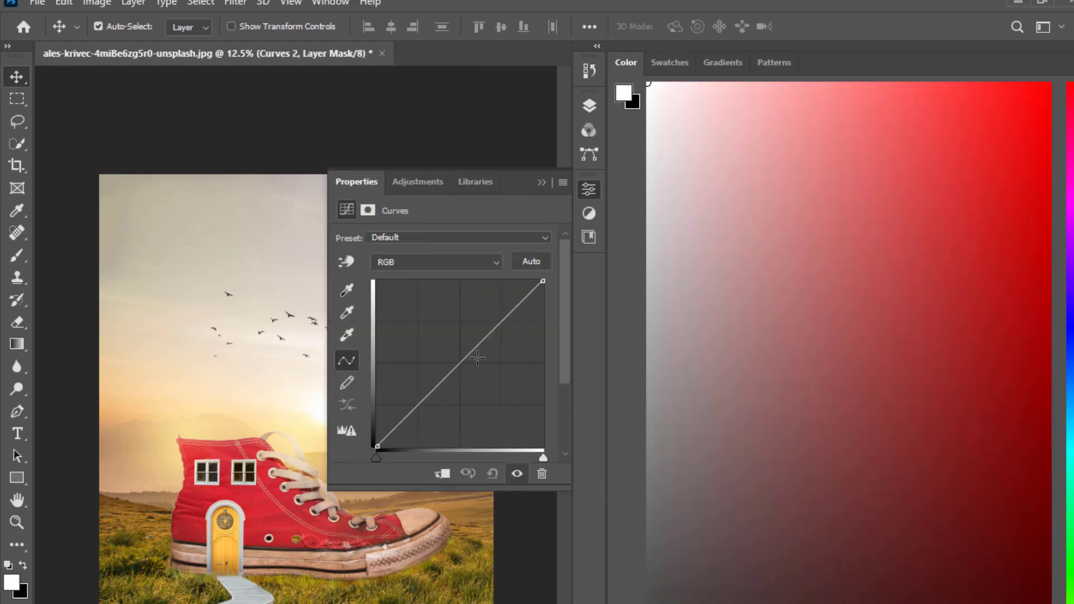
drag(473, 355, 475, 360)
click(539, 183)
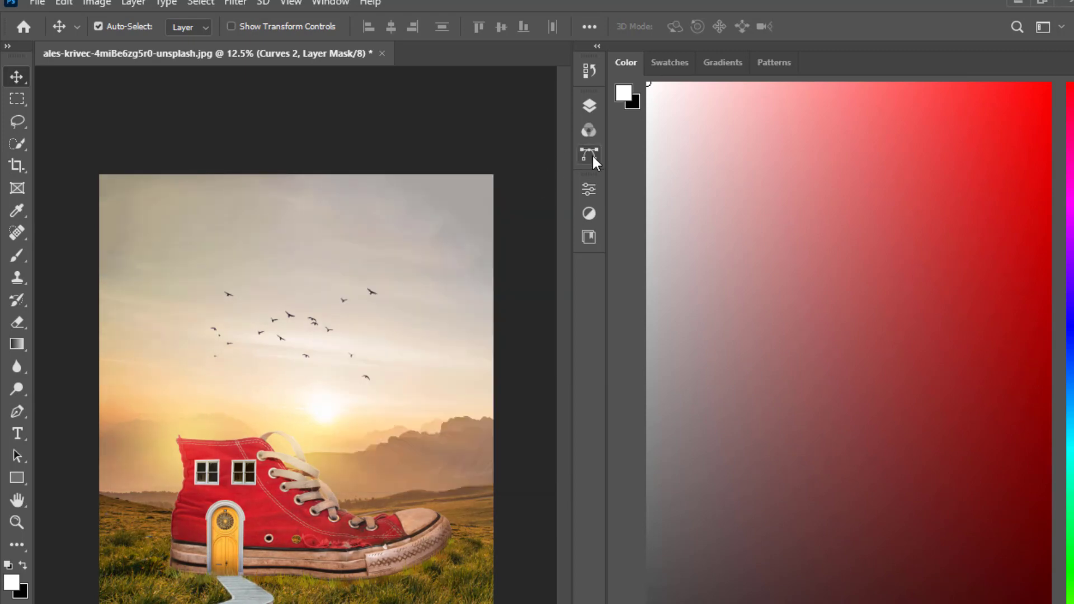
Clip the Curves 2 adjustment to the jordan-heath boardwalk layer
click(591, 104)
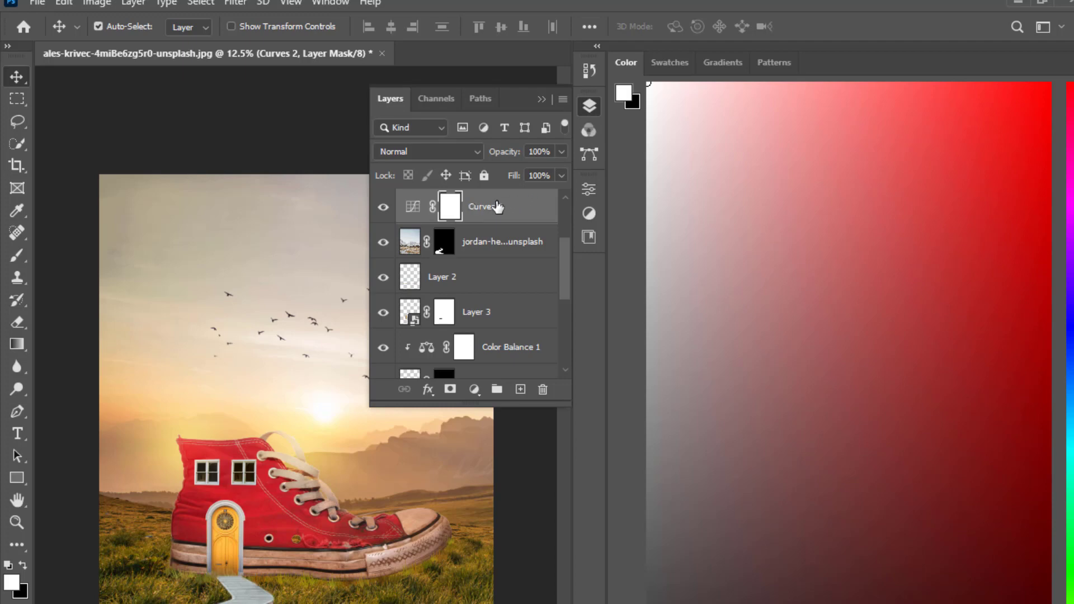
right_click(492, 208)
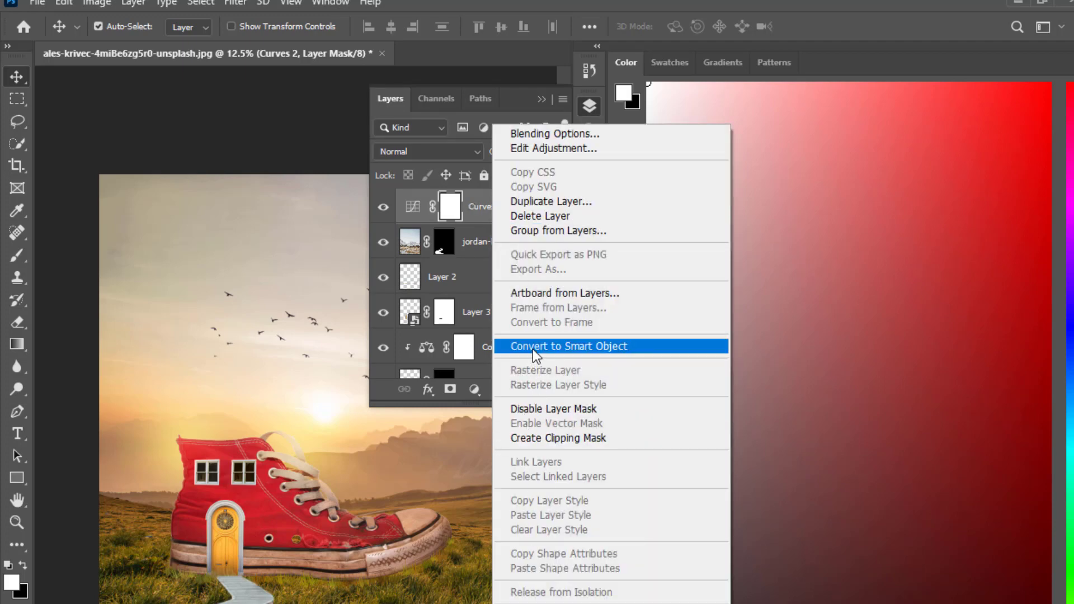
click(550, 437)
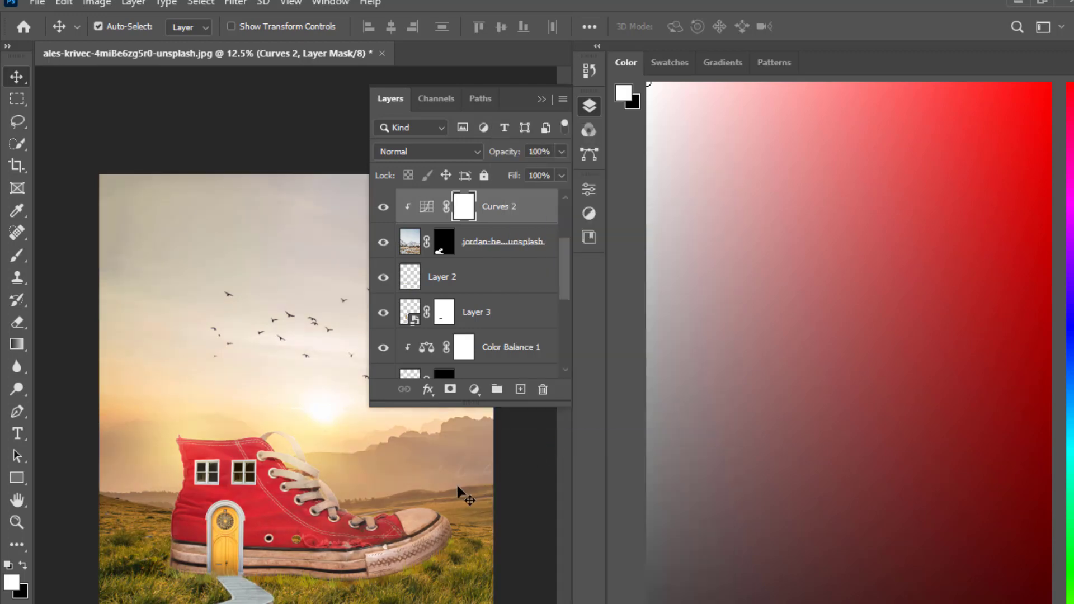
Add an empty layer and a Color Balance adjustment above Layer 5, shifting the midtones toward cyan and slightly toward yellow
scroll(492, 277, up, 3)
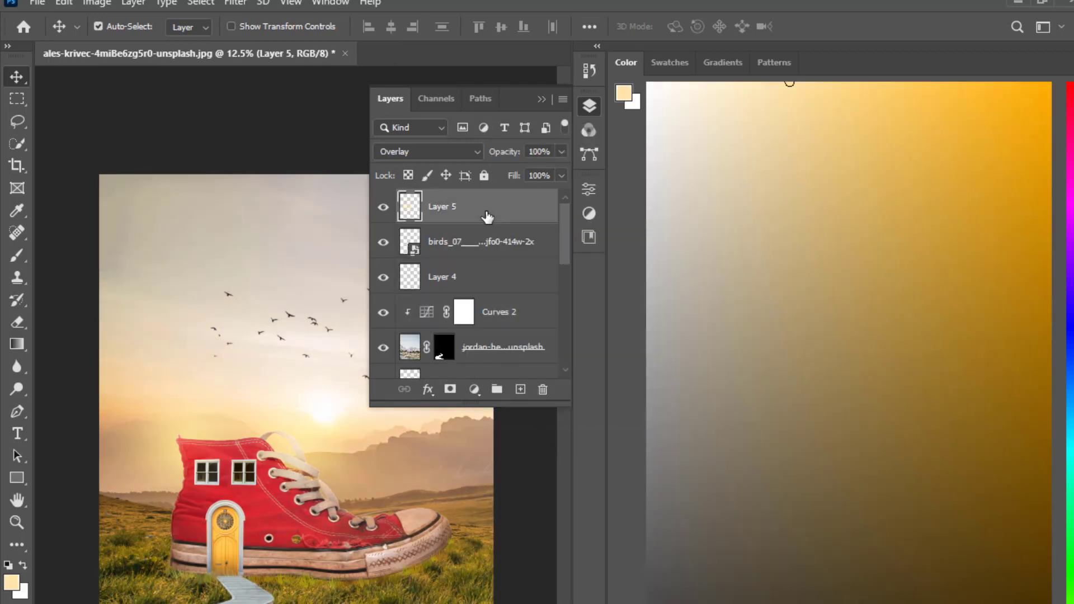
click(473, 389)
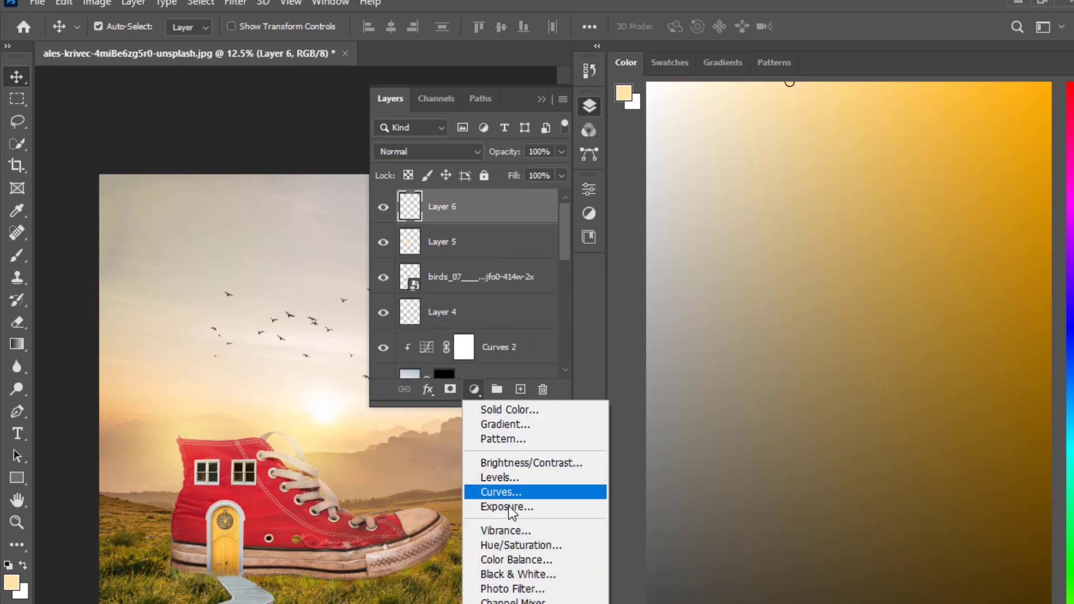
click(516, 562)
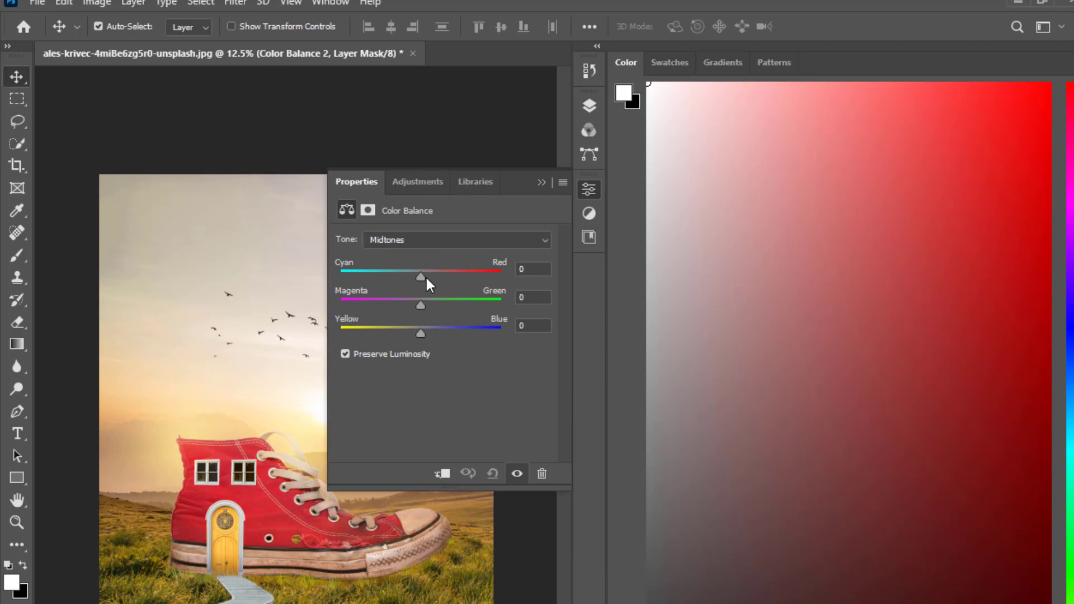
drag(423, 277, 408, 274)
drag(420, 333, 414, 335)
Set the Color Balance shadows to +11 red and shift them slightly toward blue
click(401, 246)
click(399, 254)
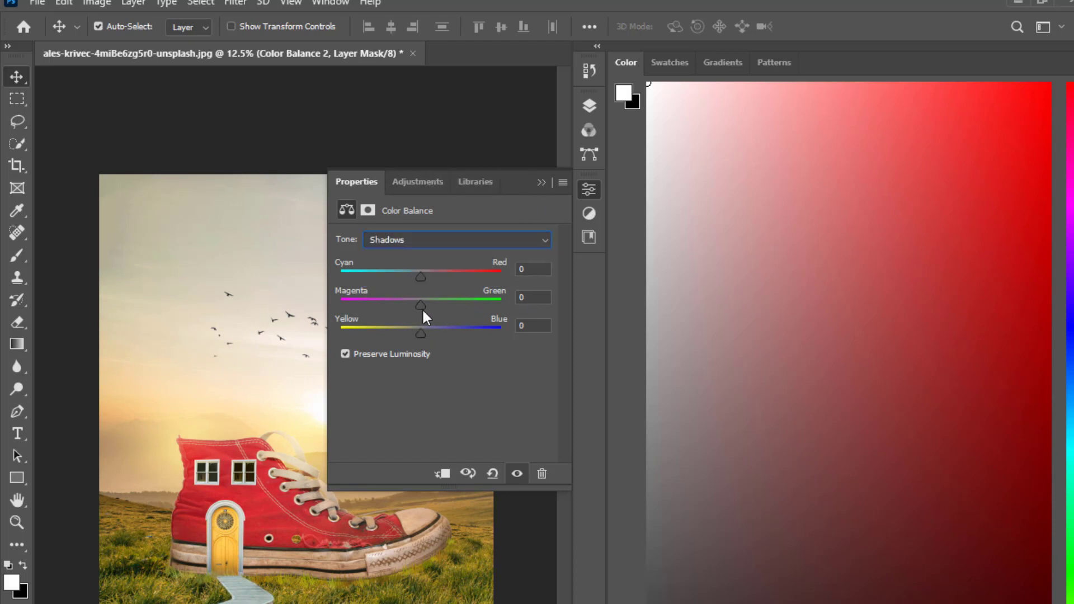
drag(423, 273, 430, 273)
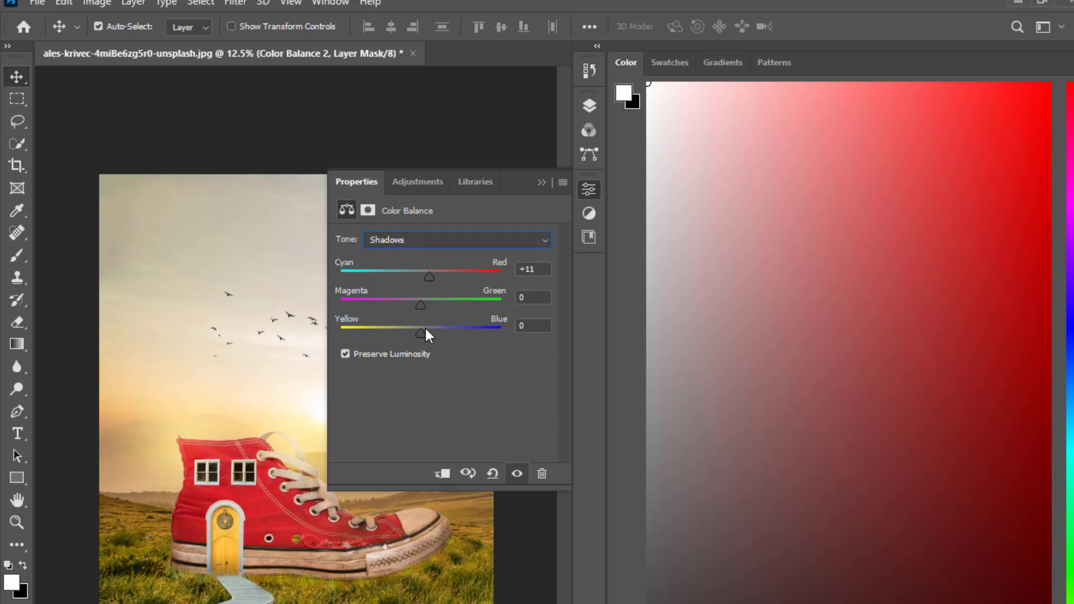
drag(426, 331, 431, 330)
click(540, 182)
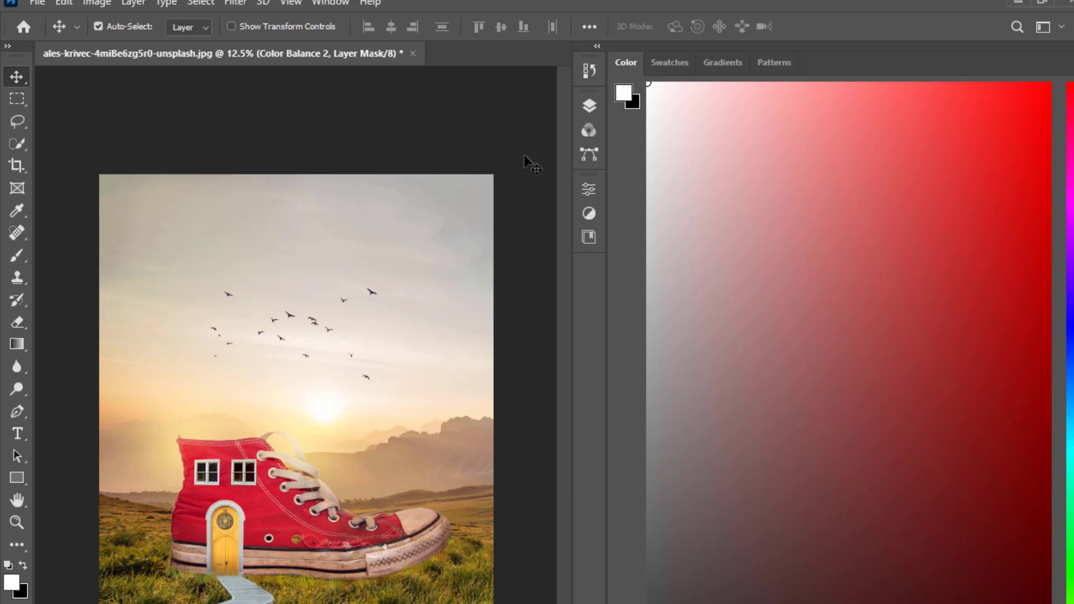
Add an empty layer and a Curves adjustment above Color Balance 2, pulling the middle of the RGB curve down slightly
click(585, 106)
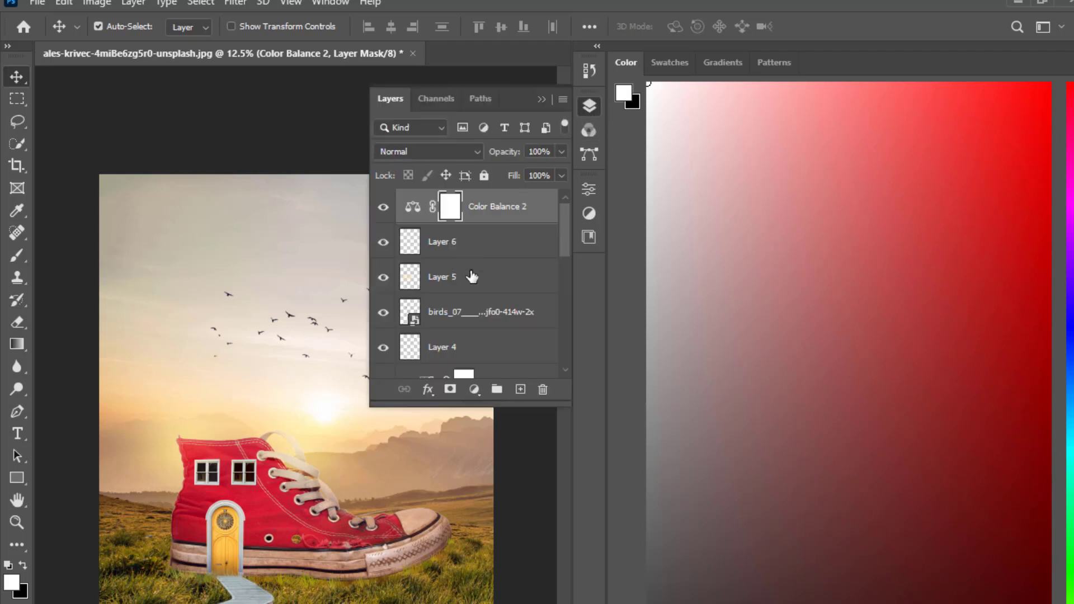
click(522, 390)
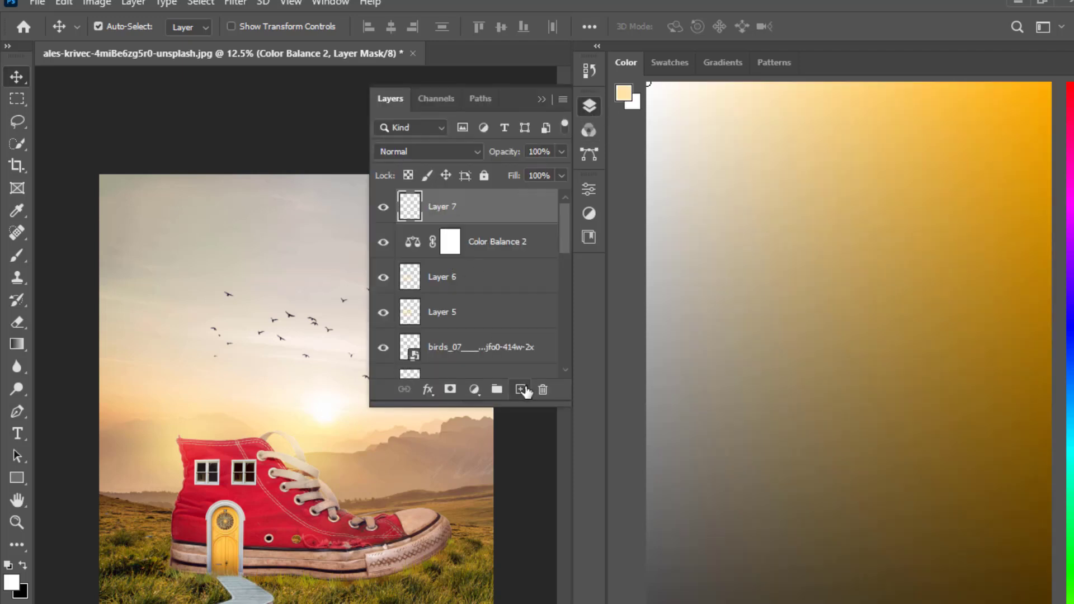
click(474, 390)
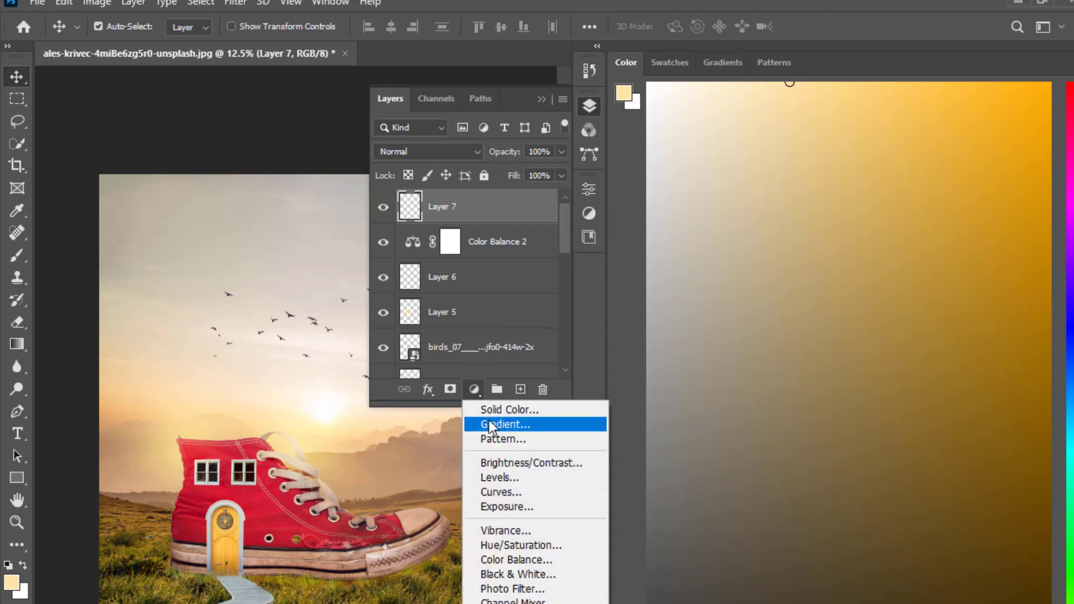
click(516, 559)
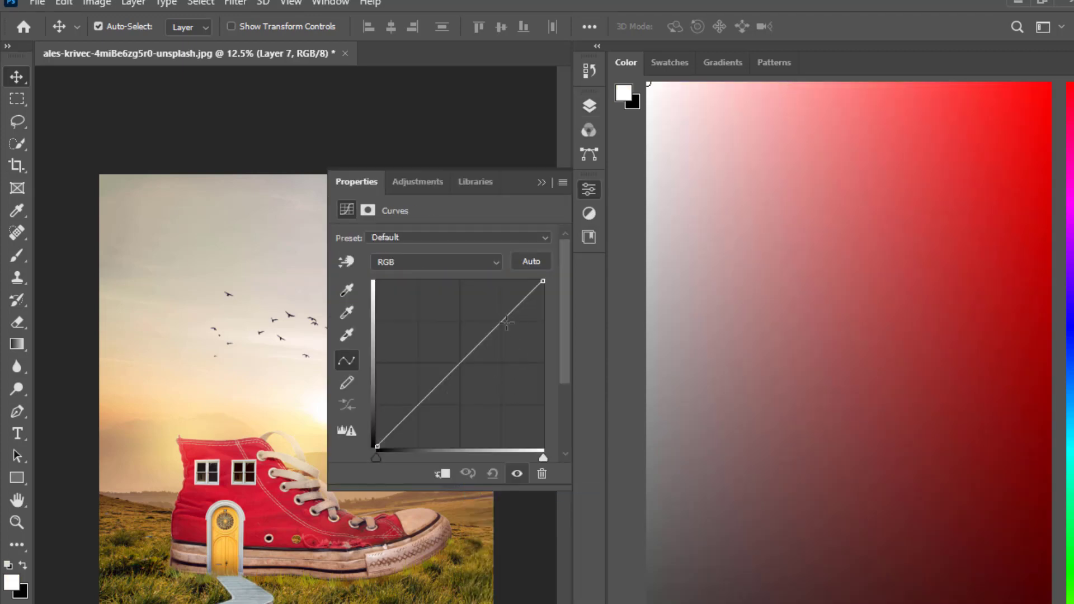
drag(474, 350, 469, 365)
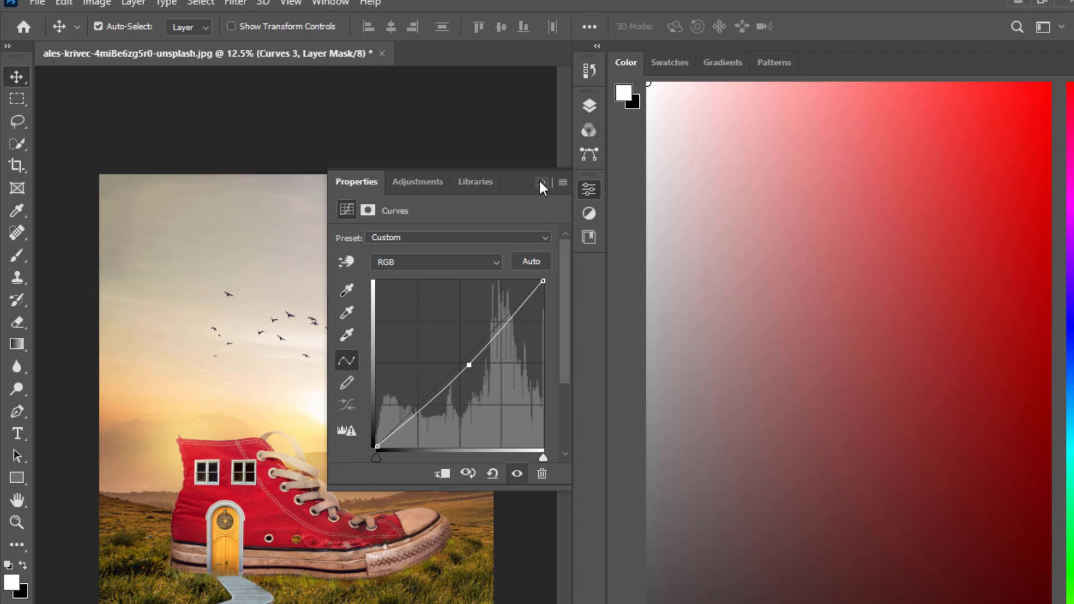
click(540, 182)
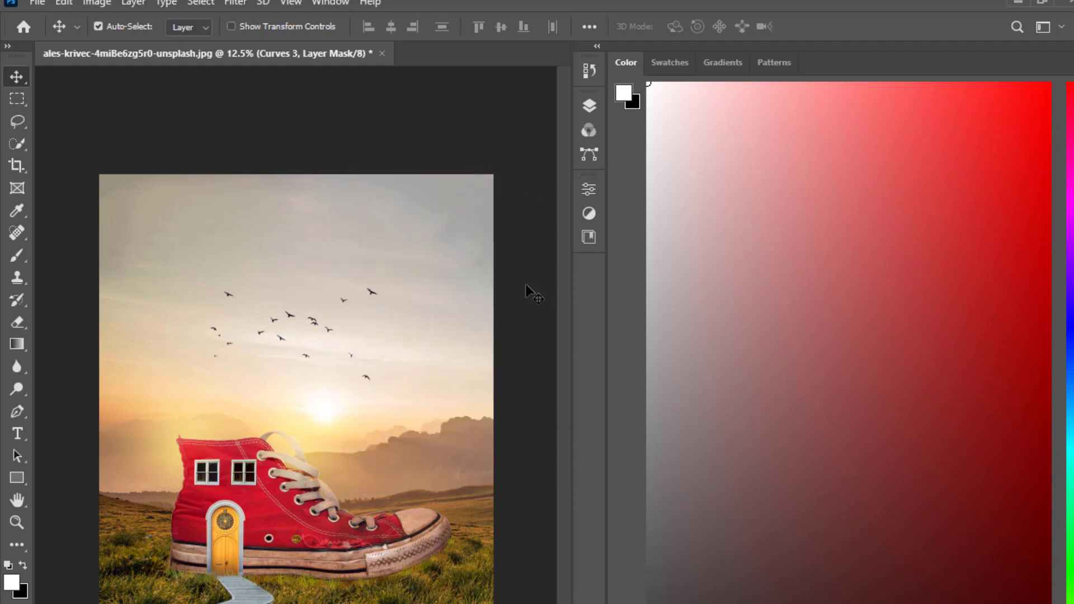